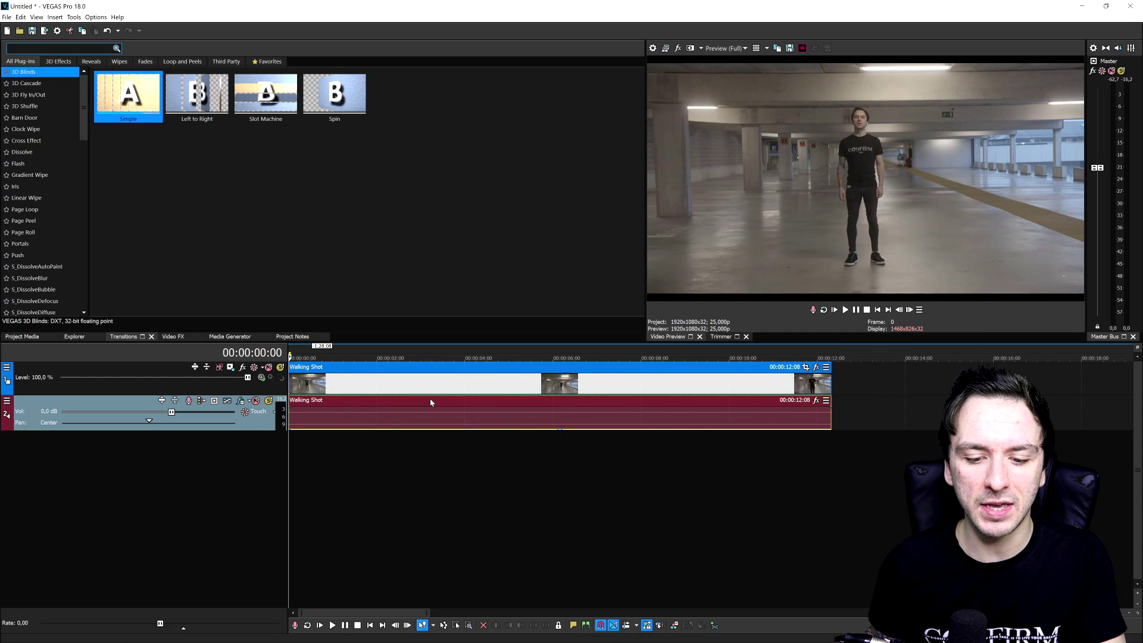
{"action": "scroll", "coordinate": [430, 398], "scroll_direction": "down", "scroll_amount": 2}
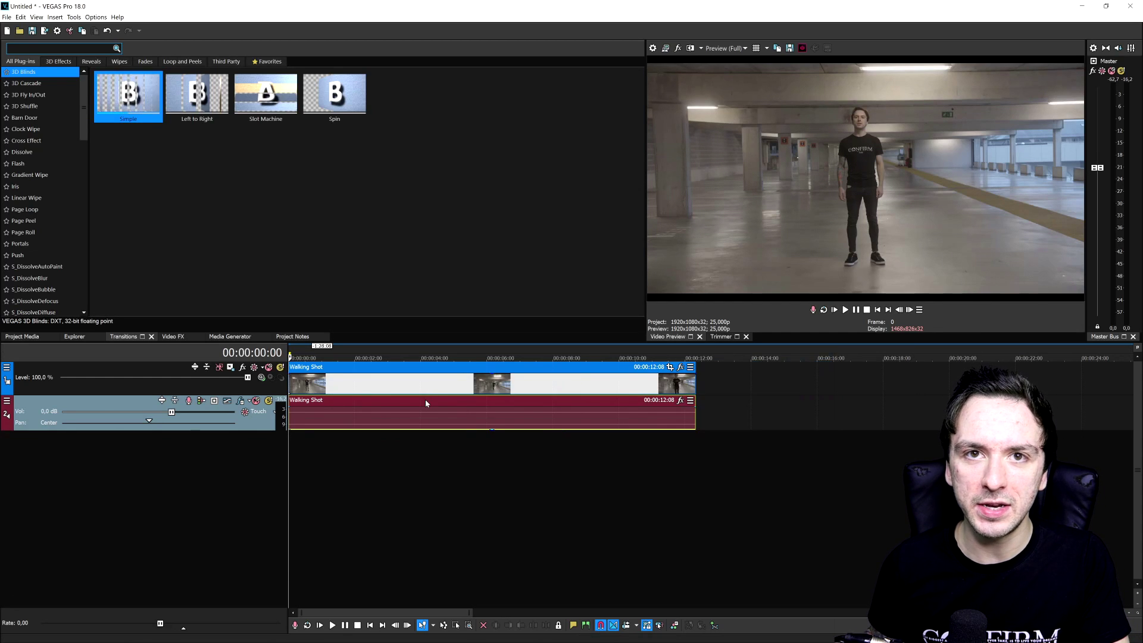
{"action": "scroll", "coordinate": [425, 404], "scroll_direction": "up", "scroll_amount": 3}
{"action": "scroll", "coordinate": [425, 403], "scroll_direction": "down", "scroll_amount": 1}
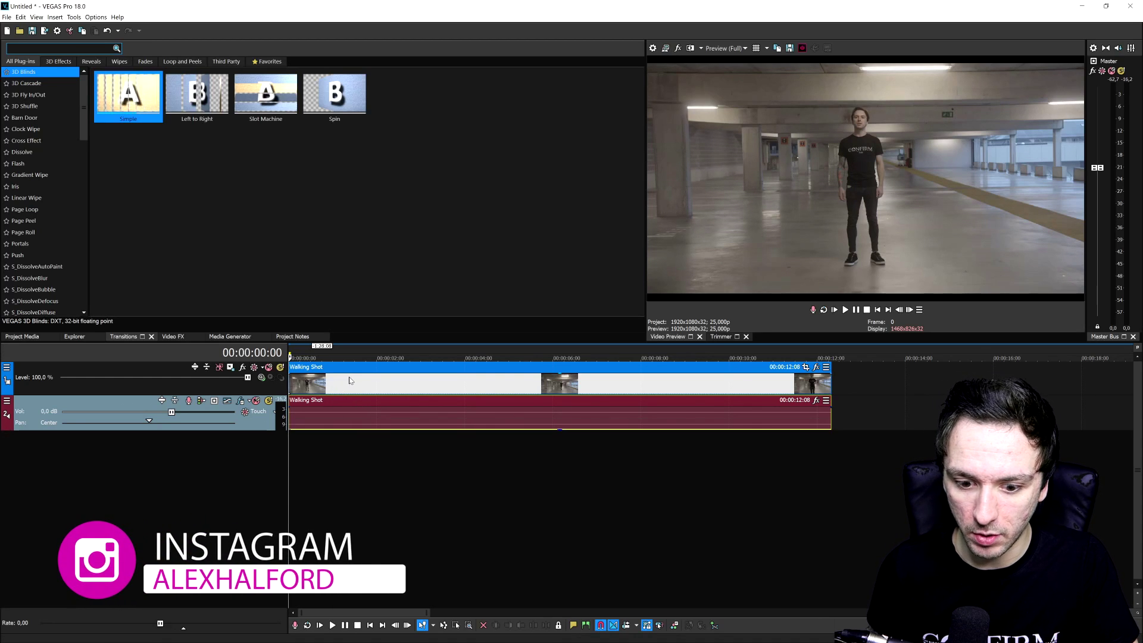
{"action": "scroll", "coordinate": [349, 384], "scroll_direction": "up", "scroll_amount": 3}
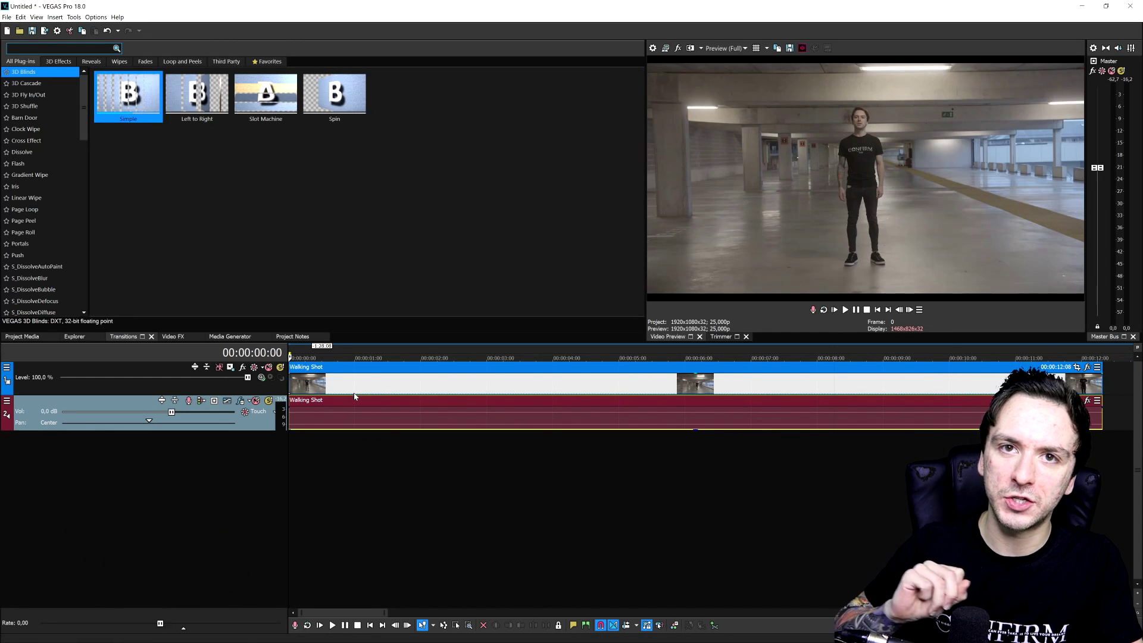
{"action": "scroll", "coordinate": [355, 397], "scroll_direction": "down", "scroll_amount": 3}
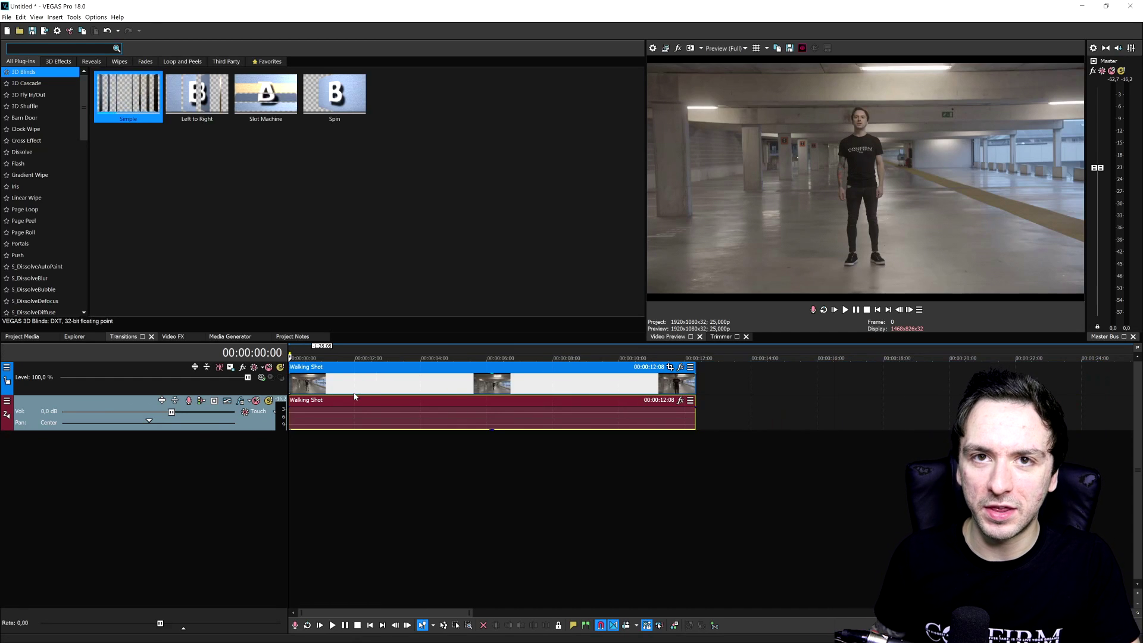
{"action": "scroll", "coordinate": [405, 404], "scroll_direction": "down", "scroll_amount": 2}
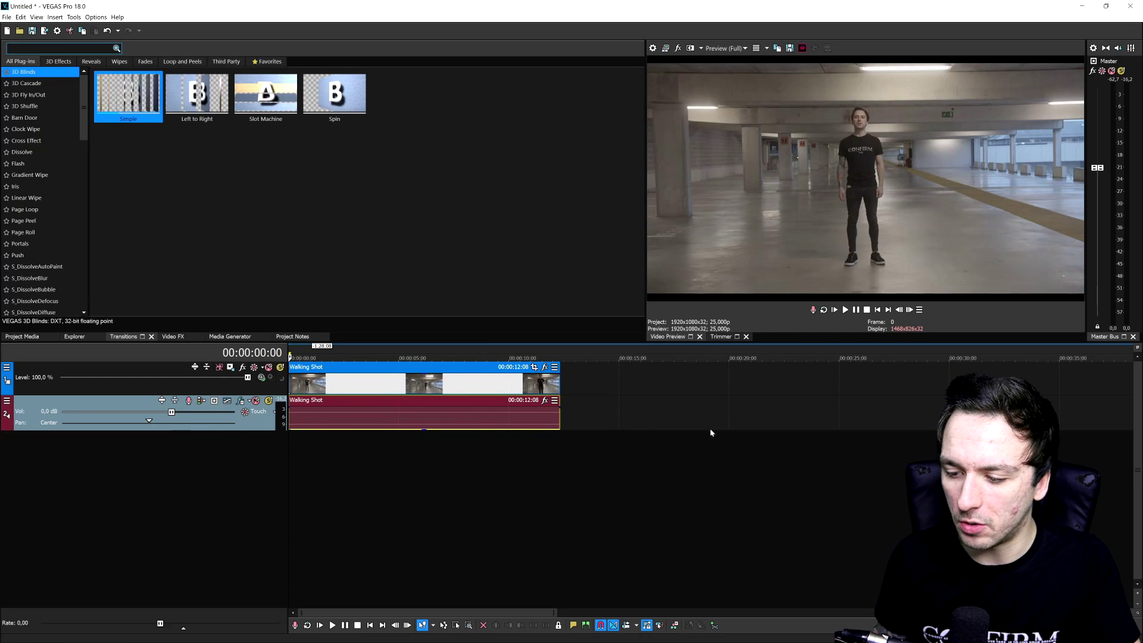
{"action": "scroll", "coordinate": [451, 395], "scroll_direction": "up", "scroll_amount": 5}
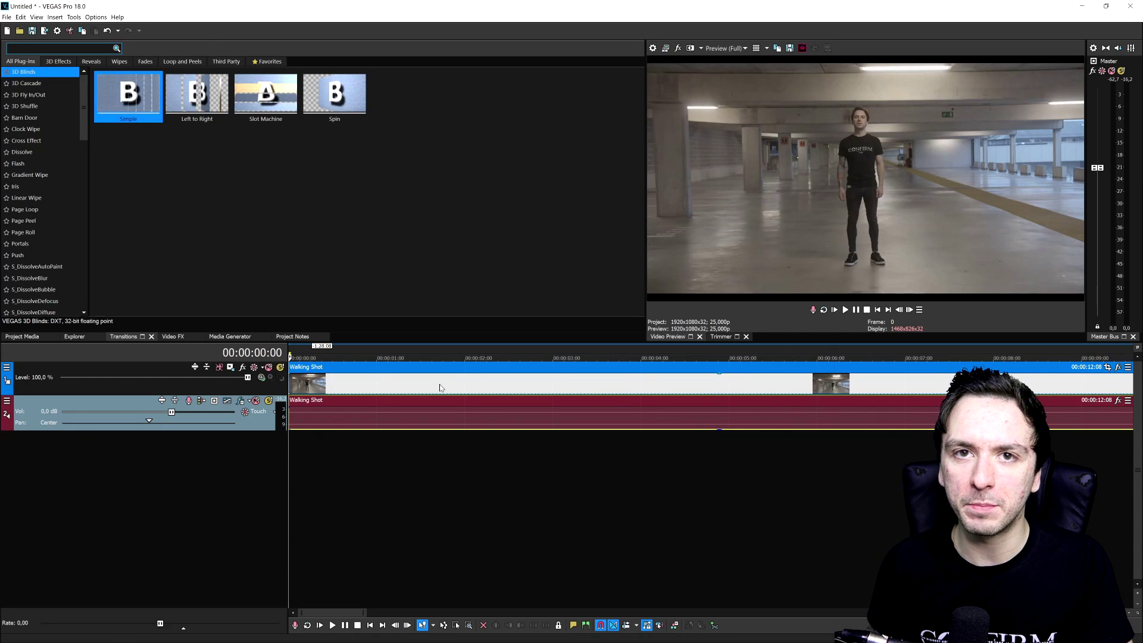
{"action": "scroll", "coordinate": [453, 381], "scroll_direction": "down", "scroll_amount": 5}
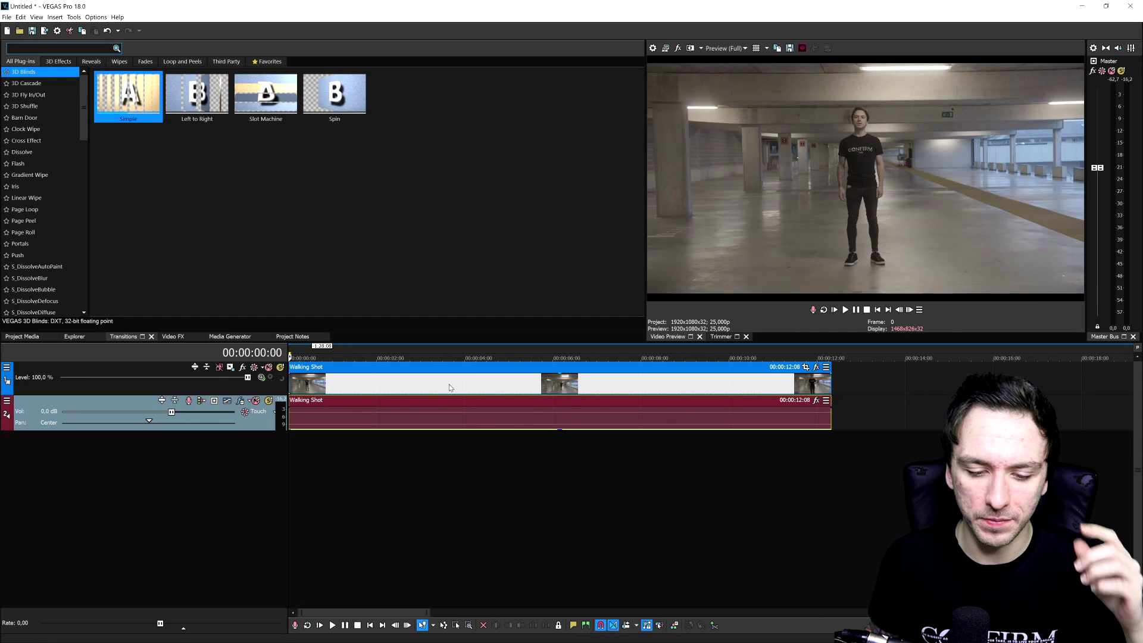
{"action": "scroll", "coordinate": [440, 390], "scroll_direction": "down", "scroll_amount": 1}
{"action": "scroll", "coordinate": [439, 390], "scroll_direction": "up", "scroll_amount": 4}
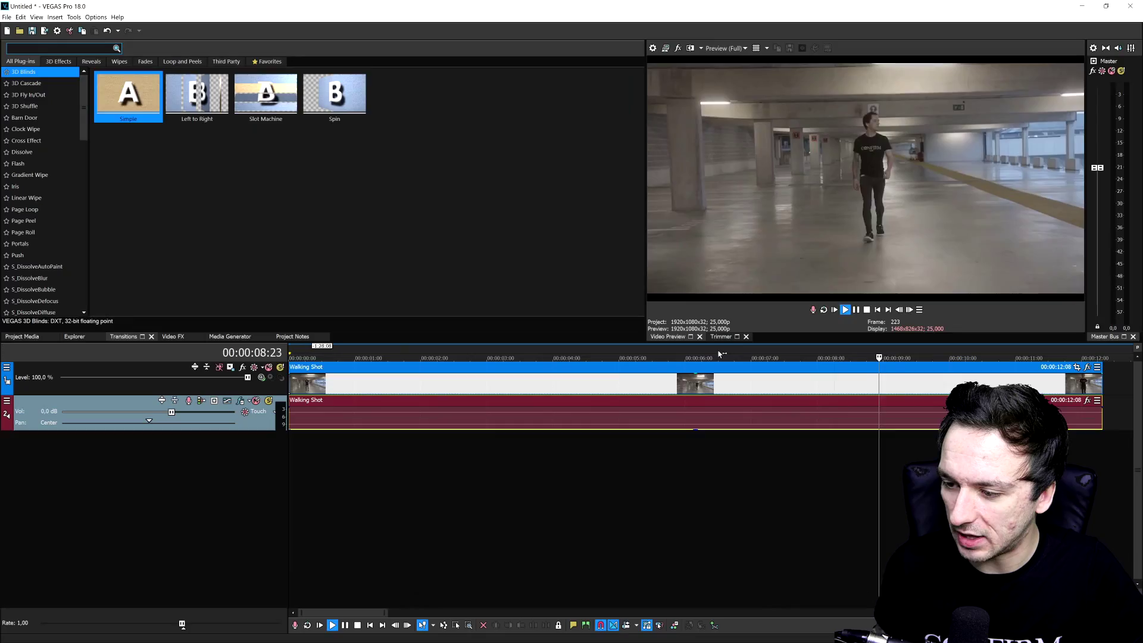
- Trim away the opening of the Walking Shot event so that it starts with the man already walking
{"action": "key", "text": "space"}
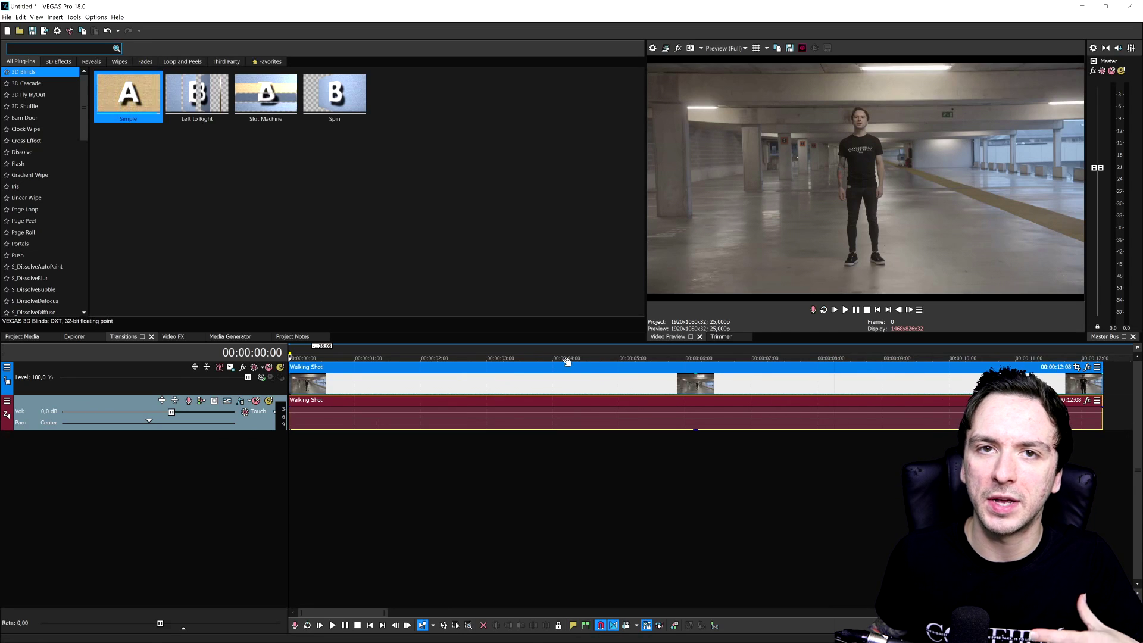
{"action": "scroll", "coordinate": [567, 362], "scroll_direction": "down", "scroll_amount": 4}
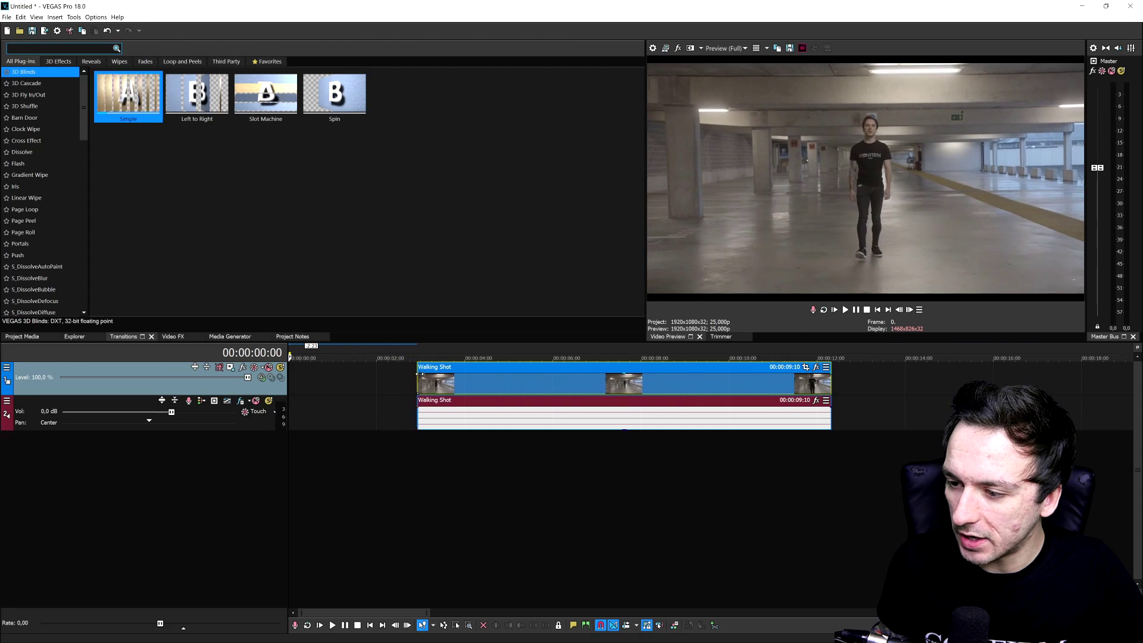
{"action": "left_click_drag", "start_coordinate": [421, 372], "coordinate": [592, 369]}
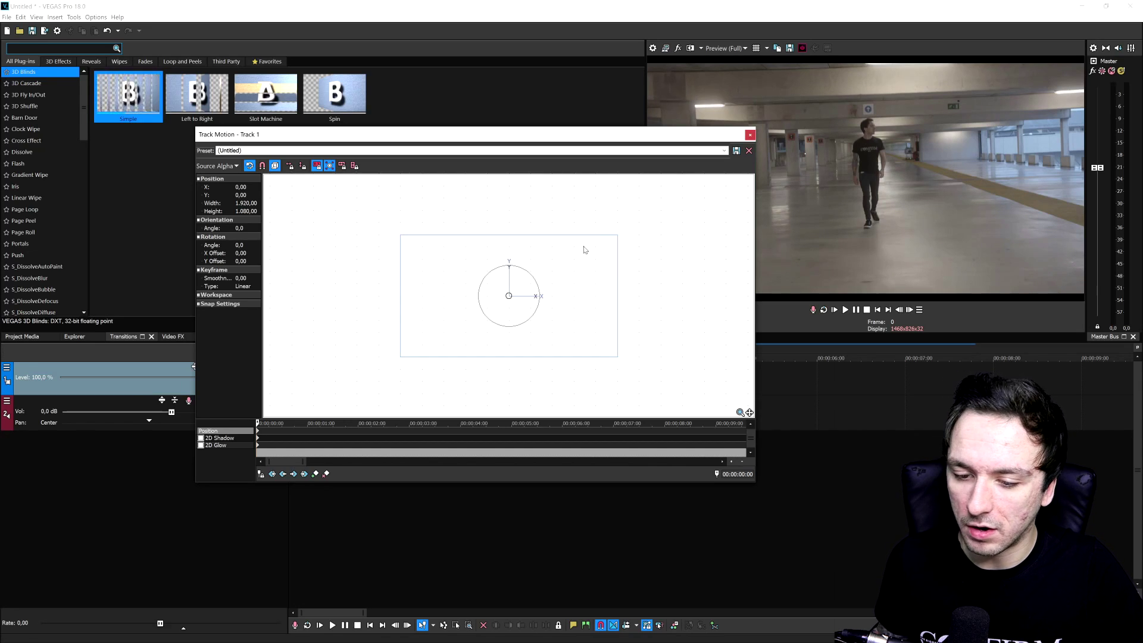
- Enlarge the video track's frame in Track Motion to about 3,311 x 1,862 and set its X position to 0
{"action": "left_click_drag", "start_coordinate": [616, 240], "coordinate": [645, 252]}
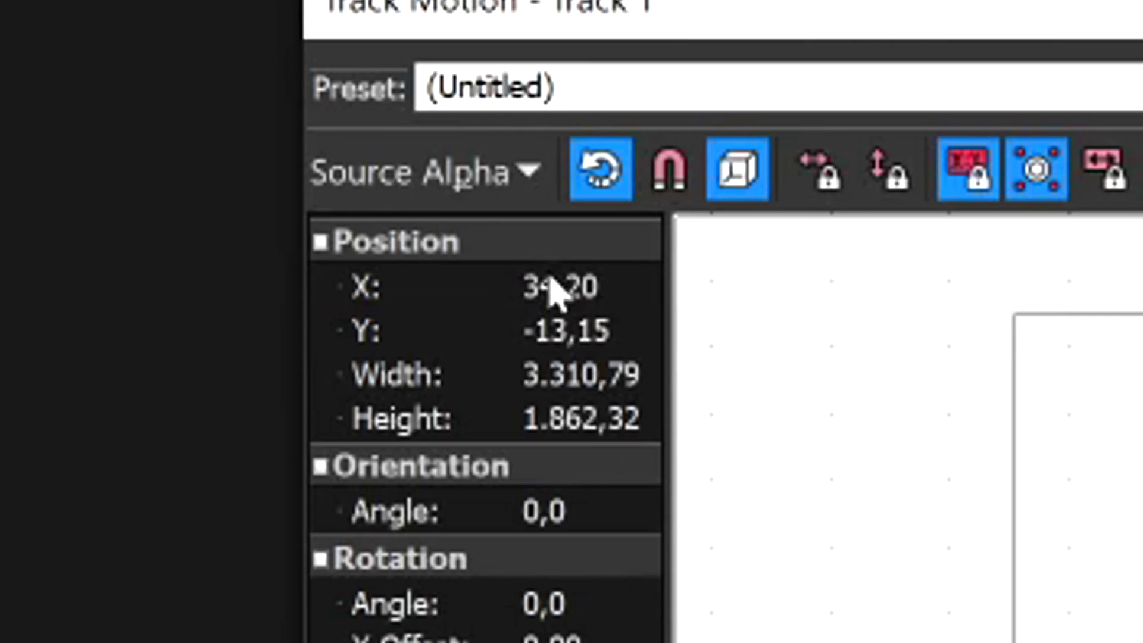
{"action": "left_click", "coordinate": [554, 289]}
{"action": "type", "text": "0"}
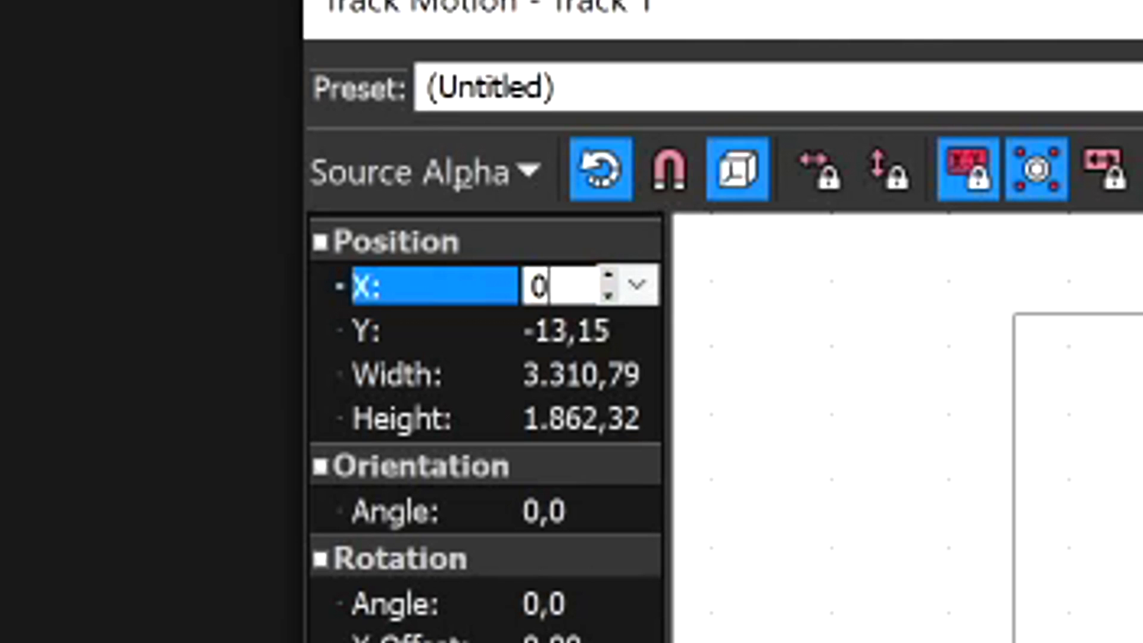
{"action": "key", "text": "Return"}
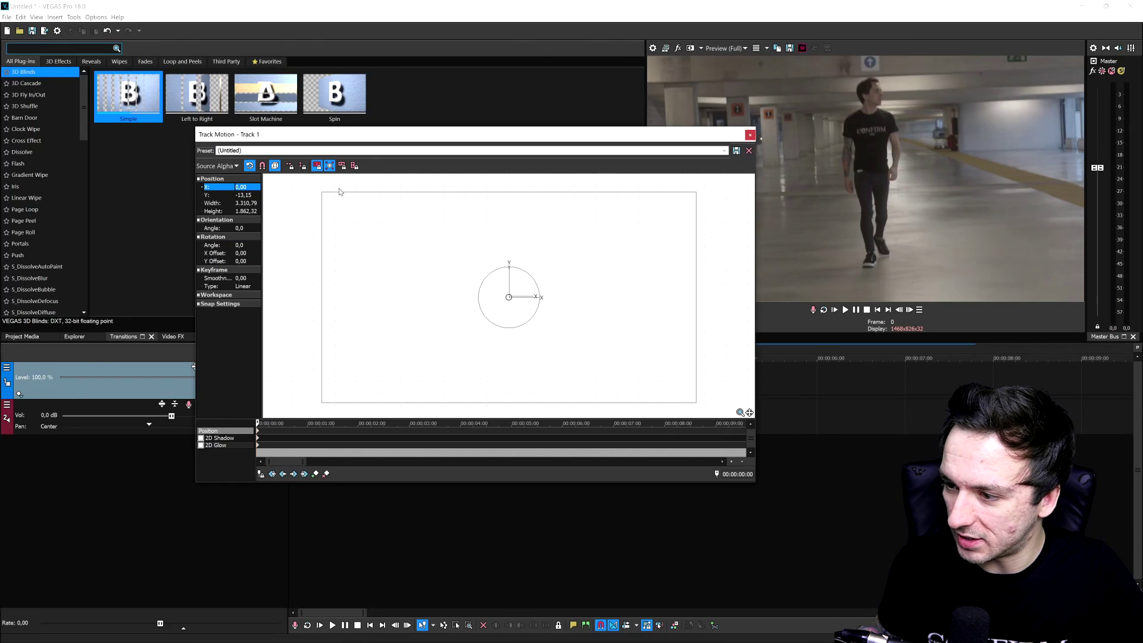
{"action": "left_click", "coordinate": [749, 135]}
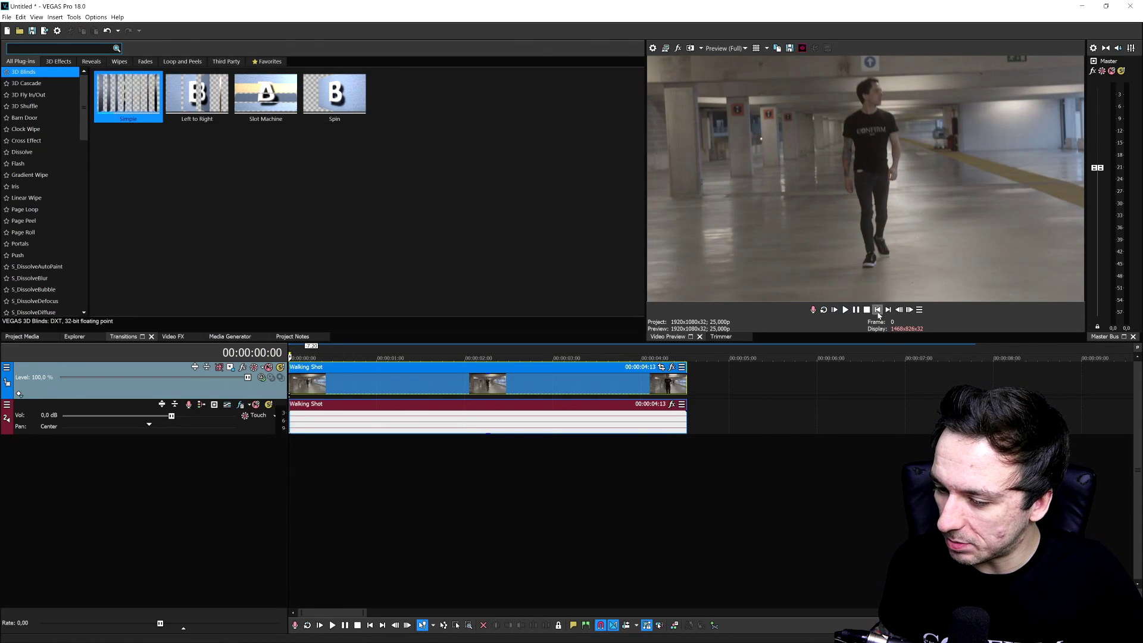
- Reopen Track Motion for the video track and reduce the frame's enlargement slightly
{"action": "scroll", "coordinate": [399, 393], "scroll_direction": "up", "scroll_amount": 3}
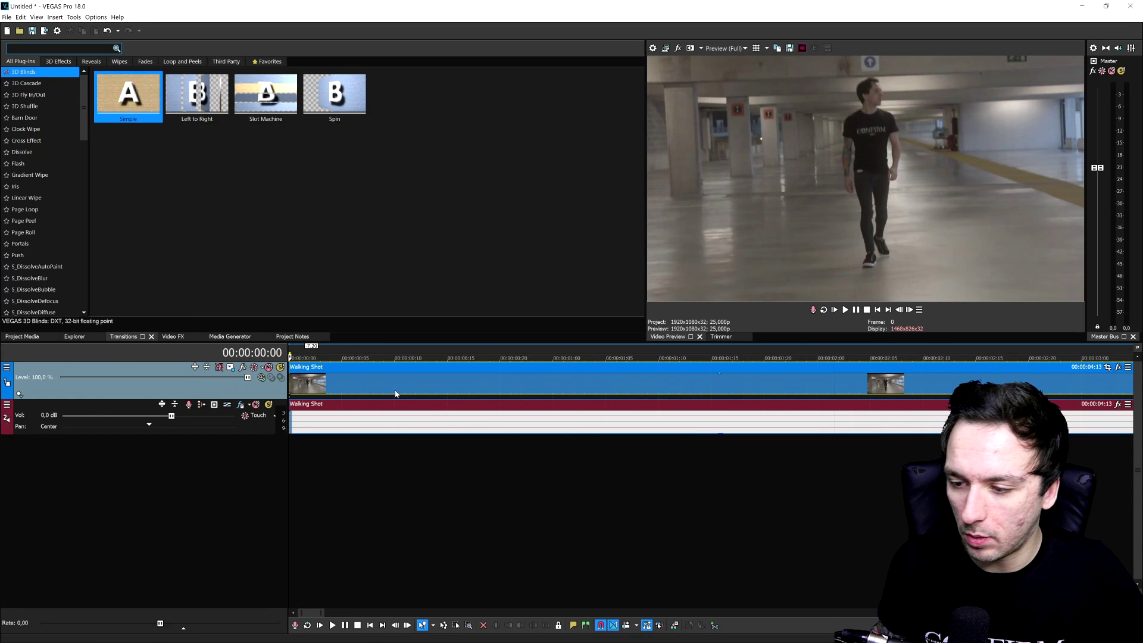
{"action": "scroll", "coordinate": [396, 394], "scroll_direction": "down", "scroll_amount": 2}
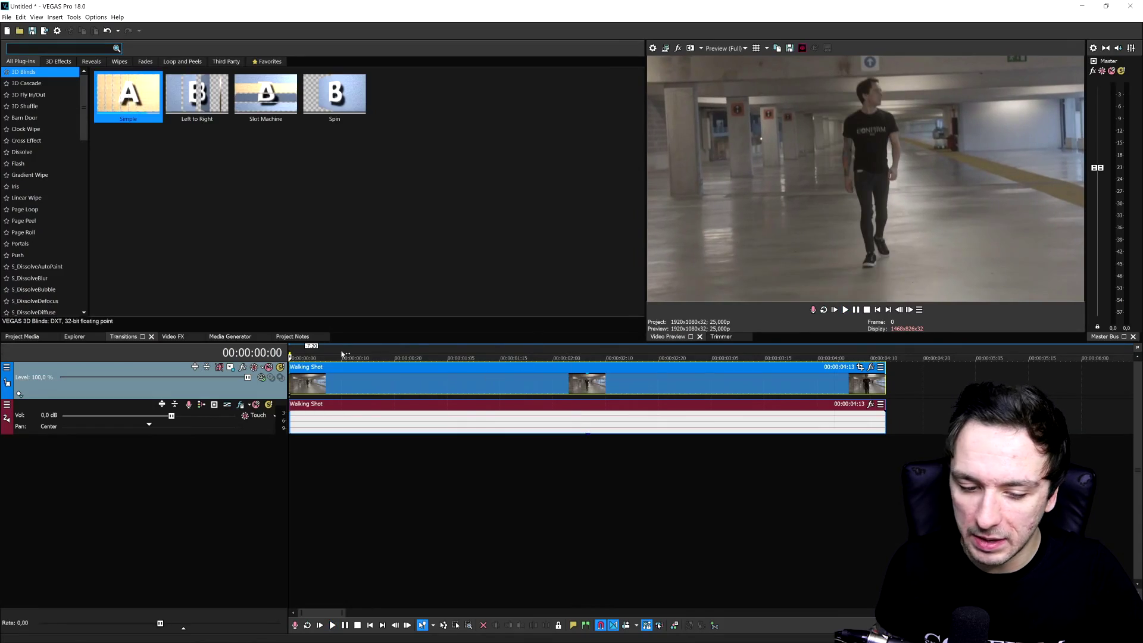
{"action": "left_click", "coordinate": [231, 369]}
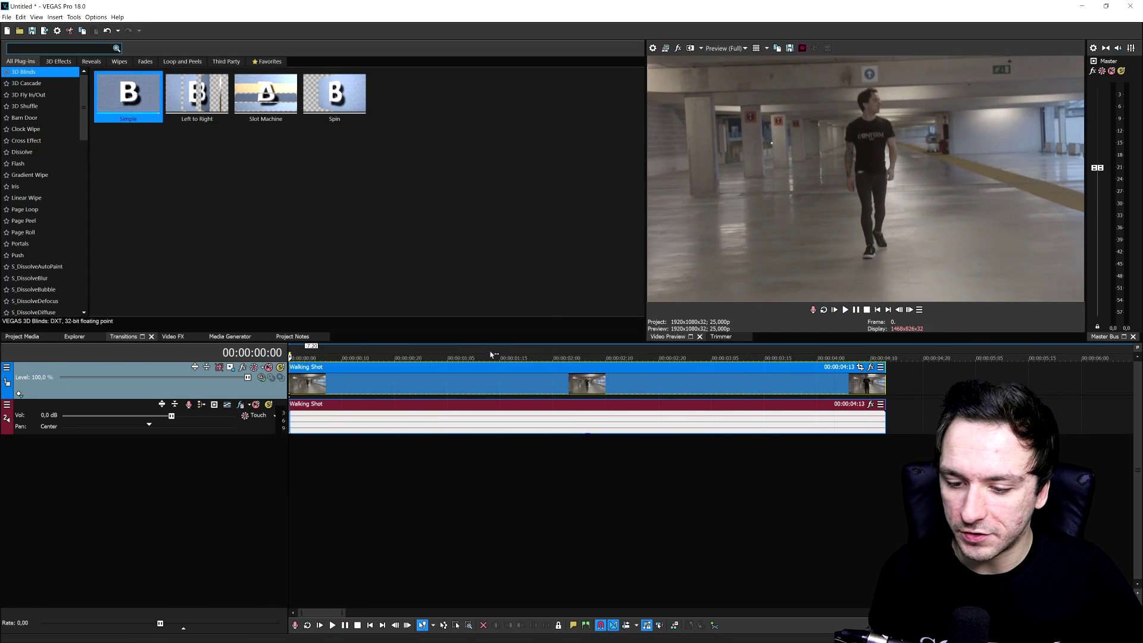
- Find the freeze moment frame by frame, split the video and audio at 00:00:02:05, and set the preview quality to Best (Full)
{"action": "left_click", "coordinate": [459, 351]}
{"action": "key", "text": "Left"}
{"action": "key", "text": "Left"}
{"action": "key", "text": "Left"}
{"action": "key", "text": "Left"}
{"action": "key", "text": "Left"}
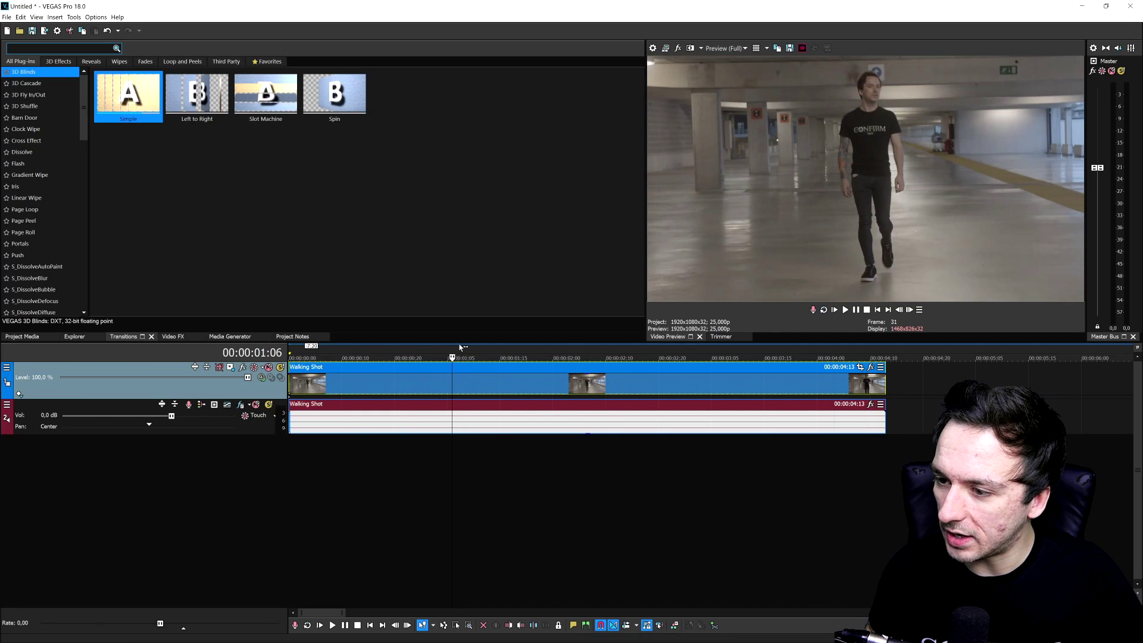
{"action": "key", "text": "Right"}
{"action": "key", "text": "Right"}
{"action": "key", "text": "Right"}
{"action": "key", "text": "Right"}
{"action": "key", "text": "Left"}
{"action": "key", "text": "Left"}
{"action": "key", "text": "Left"}
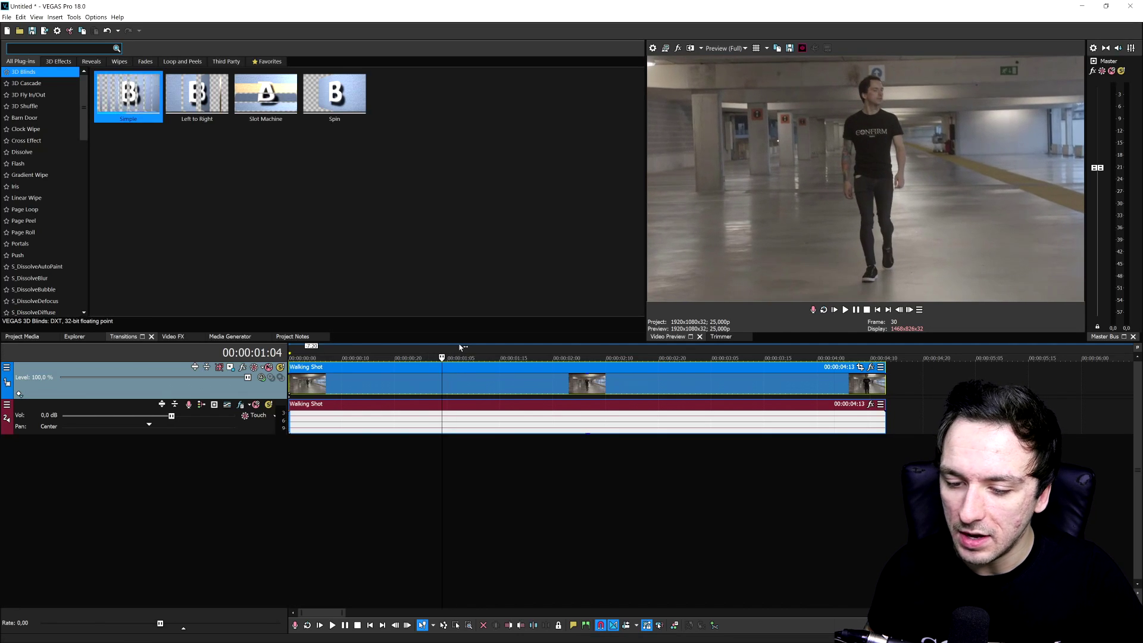
{"action": "key", "text": "Right"}
{"action": "key", "text": "Right"}
{"action": "key", "text": "Right"}
{"action": "key", "text": "Right"}
{"action": "key", "text": "Right"}
{"action": "key", "text": "Right"}
{"action": "key", "text": "Right"}
{"action": "key", "text": "Right"}
{"action": "key", "text": "Right"}
{"action": "key", "text": "Right"}
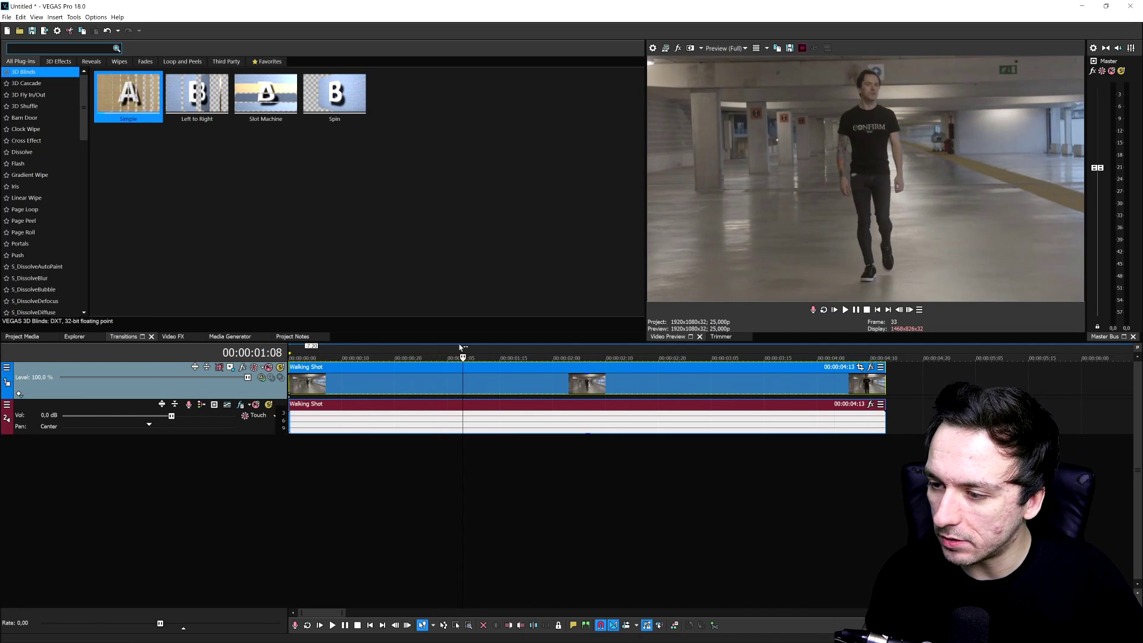
{"action": "key", "text": "Right"}
{"action": "key", "text": "Right"}
{"action": "key", "text": "Right"}
{"action": "key", "text": "Right"}
{"action": "key", "text": "Right"}
{"action": "key", "text": "Right"}
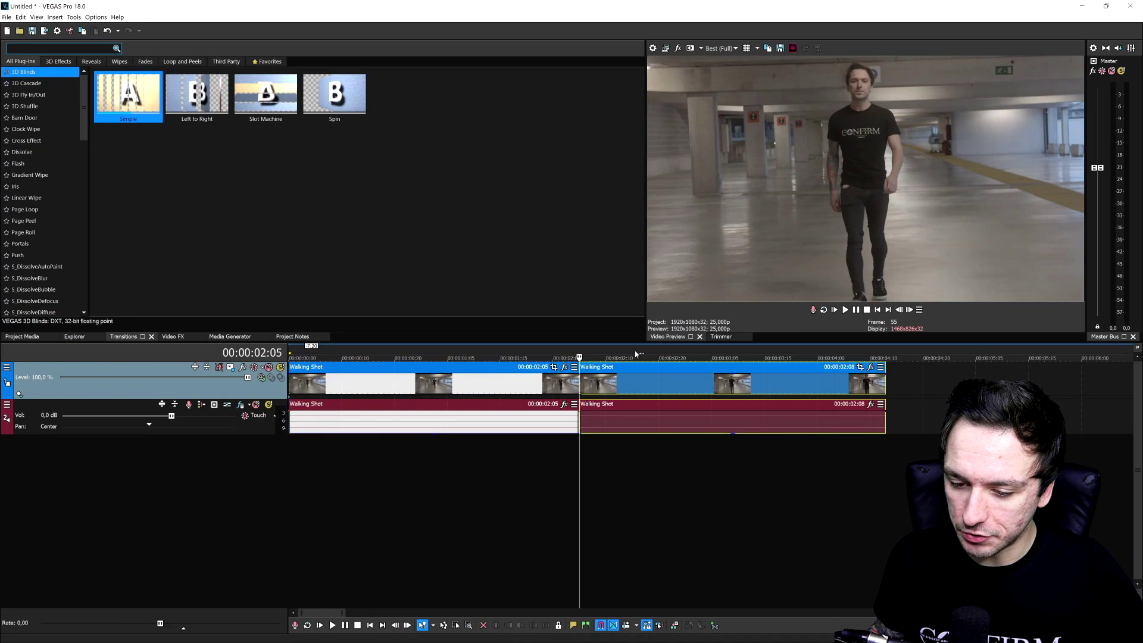
{"action": "scroll", "coordinate": [657, 394], "scroll_direction": "up", "scroll_amount": 2}
{"action": "scroll", "coordinate": [690, 395], "scroll_direction": "down", "scroll_amount": 3}
{"action": "scroll", "coordinate": [717, 395], "scroll_direction": "up", "scroll_amount": 1}
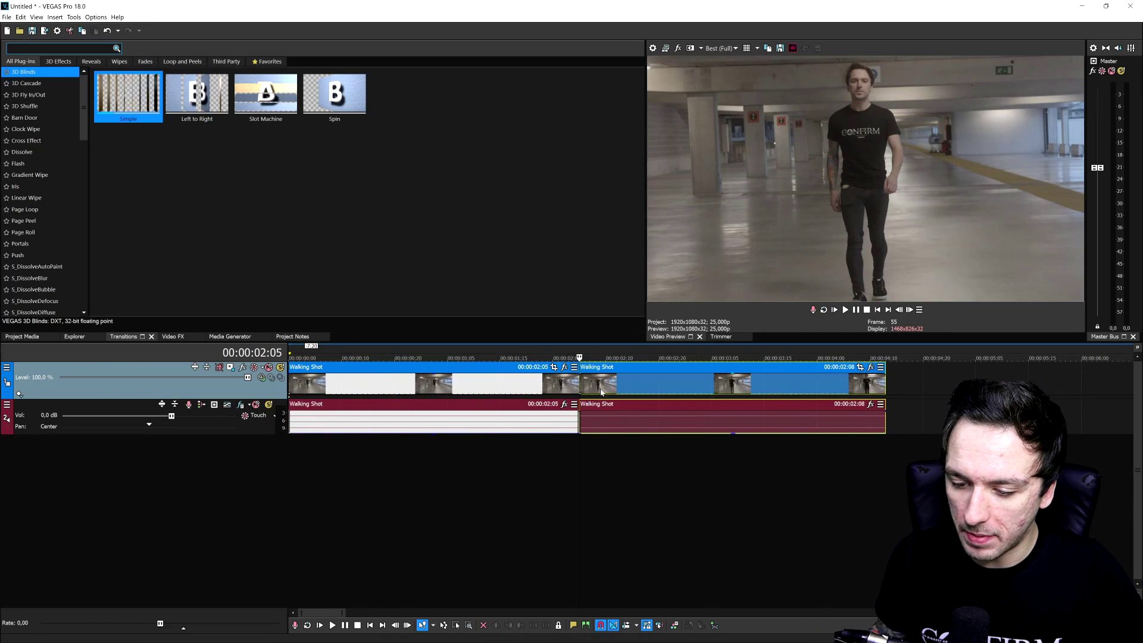
- Save a PNG snapshot of the frame at the 00:00:02:05 cut as "Walking Still"
{"action": "left_click", "coordinate": [427, 383]}
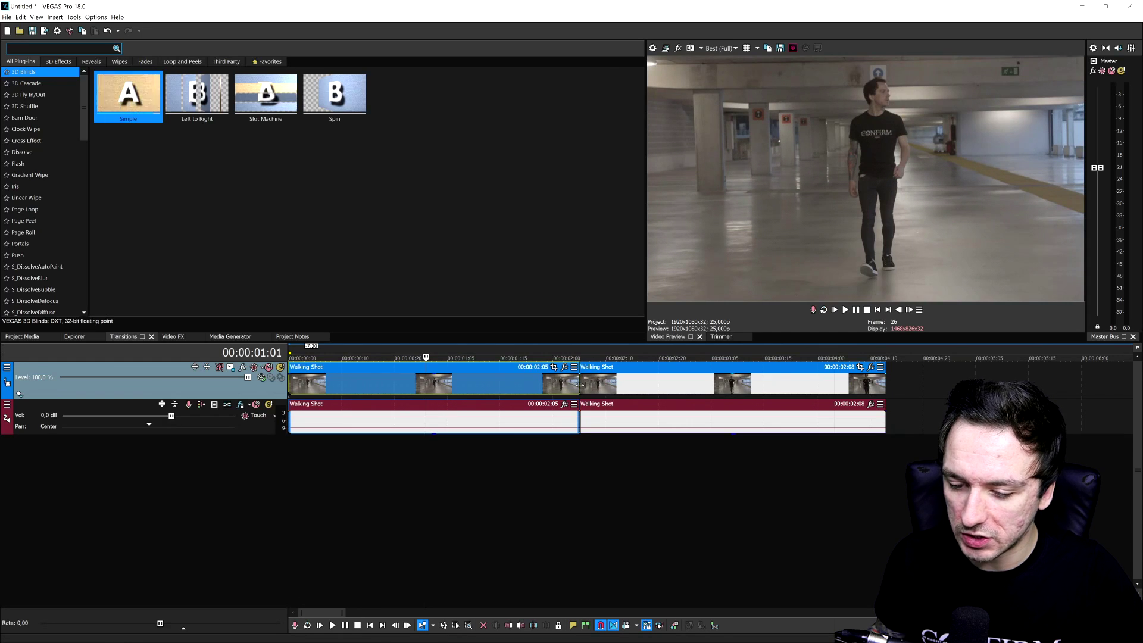
{"action": "left_click", "coordinate": [586, 387]}
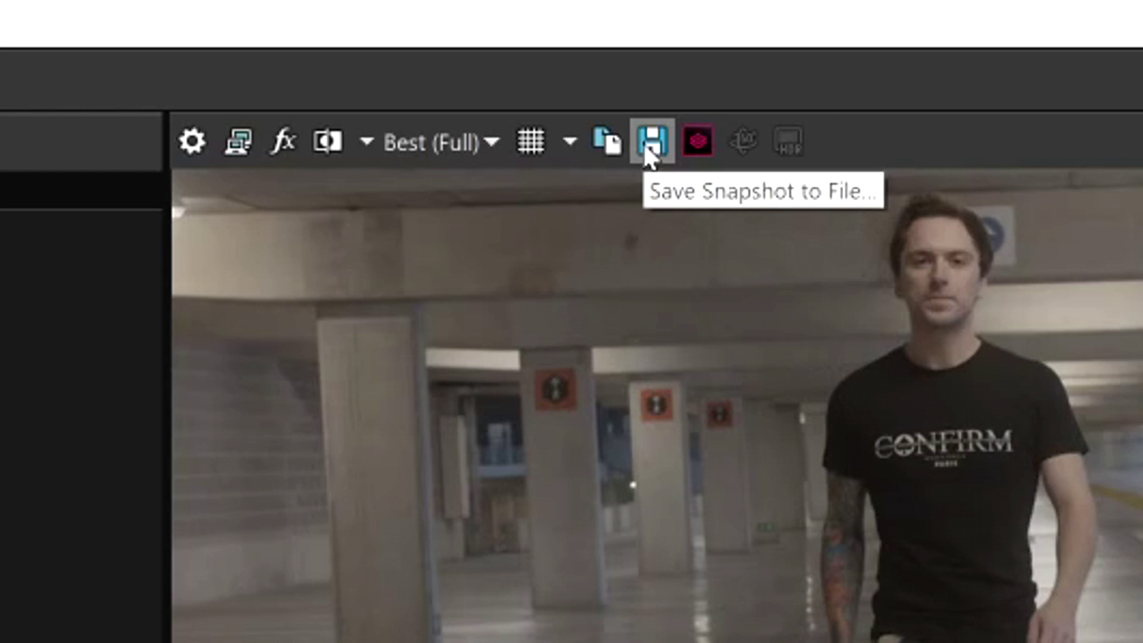
{"action": "left_click", "coordinate": [645, 147]}
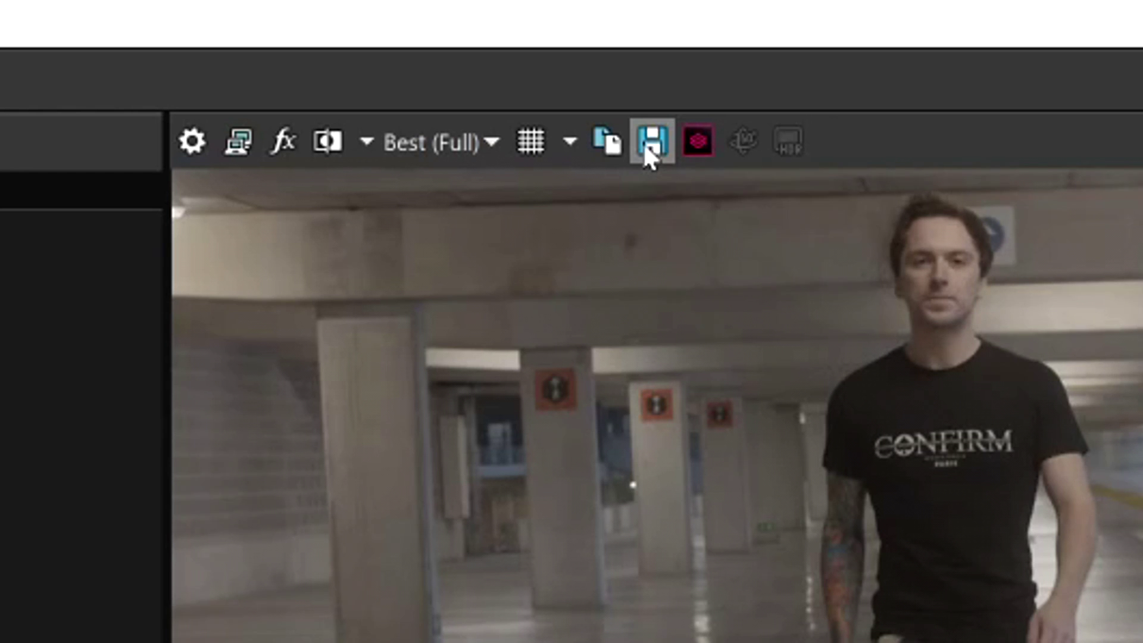
{"action": "left_click", "coordinate": [645, 148]}
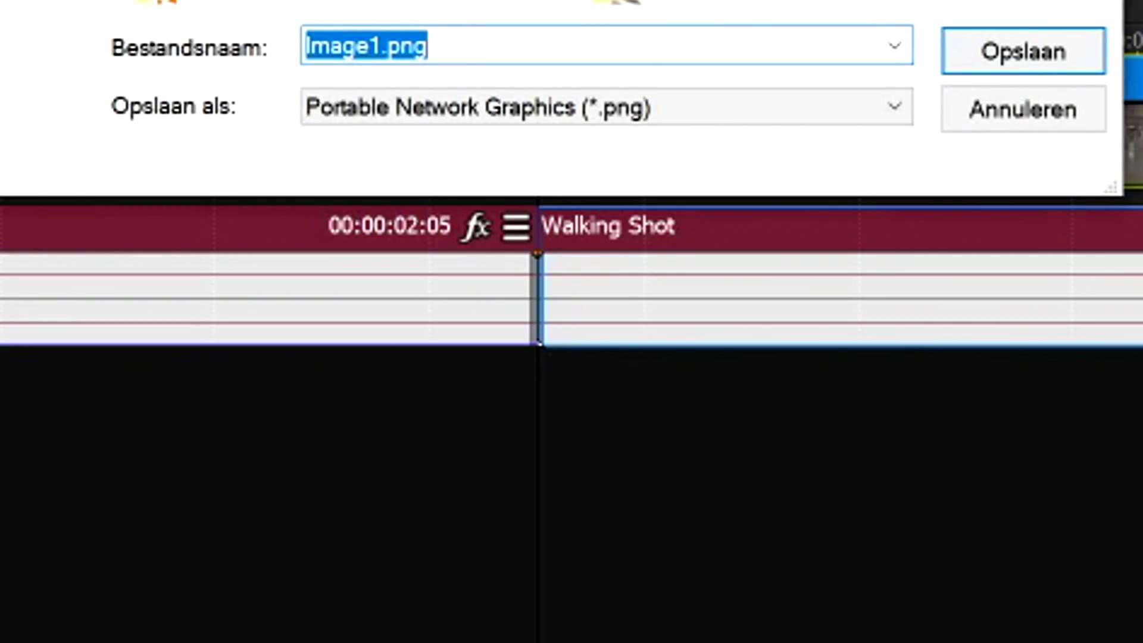
{"action": "type", "text": "Walking Still"}
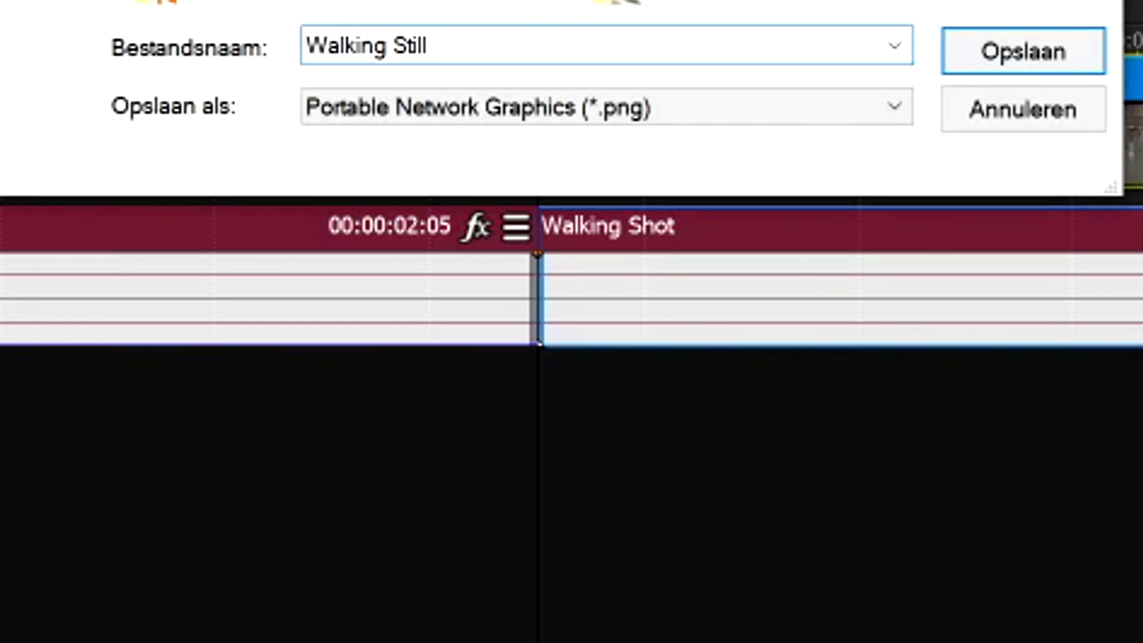
{"action": "left_click", "coordinate": [1027, 55]}
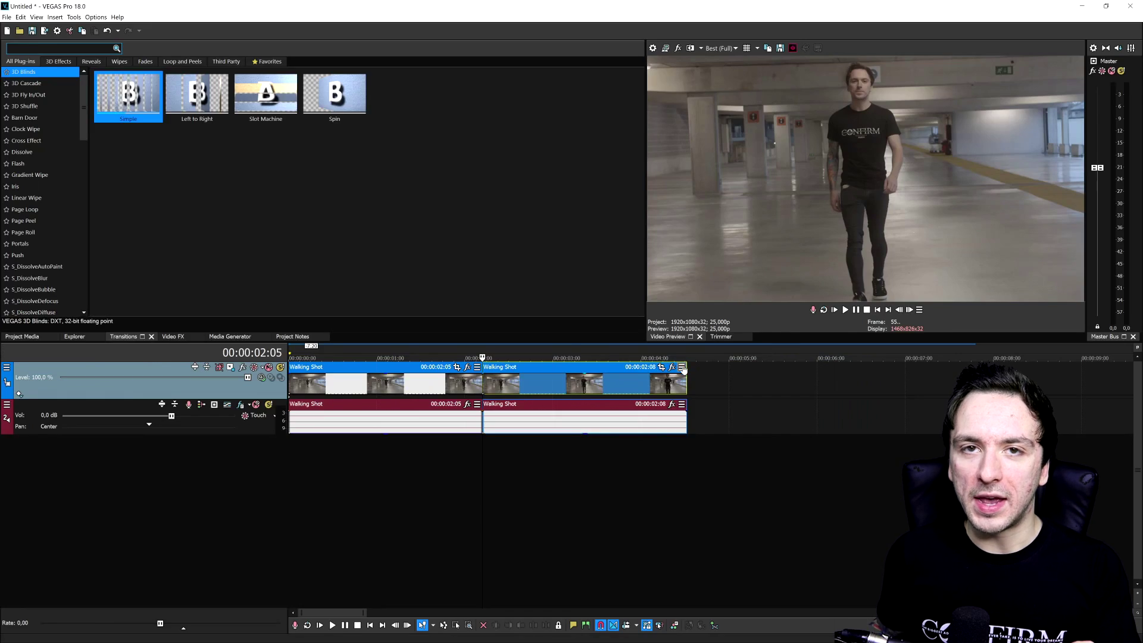
- Open Event Pan/Crop for the second Walking Shot video event and enable its mask
{"action": "scroll", "coordinate": [683, 391], "scroll_direction": "up", "scroll_amount": 1}
{"action": "scroll", "coordinate": [683, 391], "scroll_direction": "down", "scroll_amount": 1}
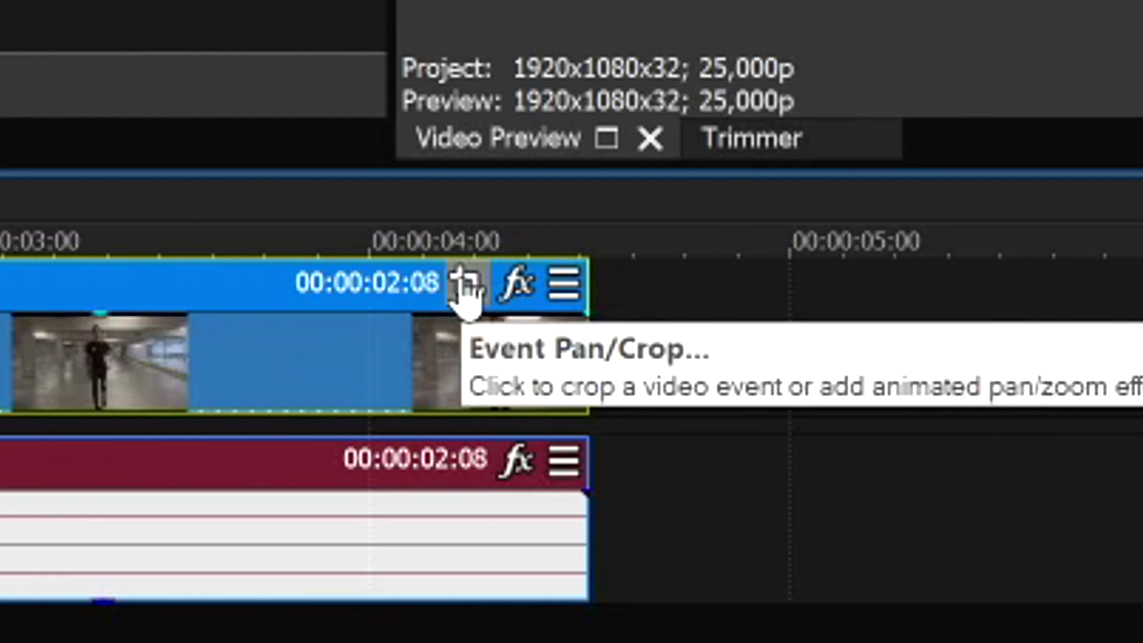
{"action": "left_click", "coordinate": [467, 283]}
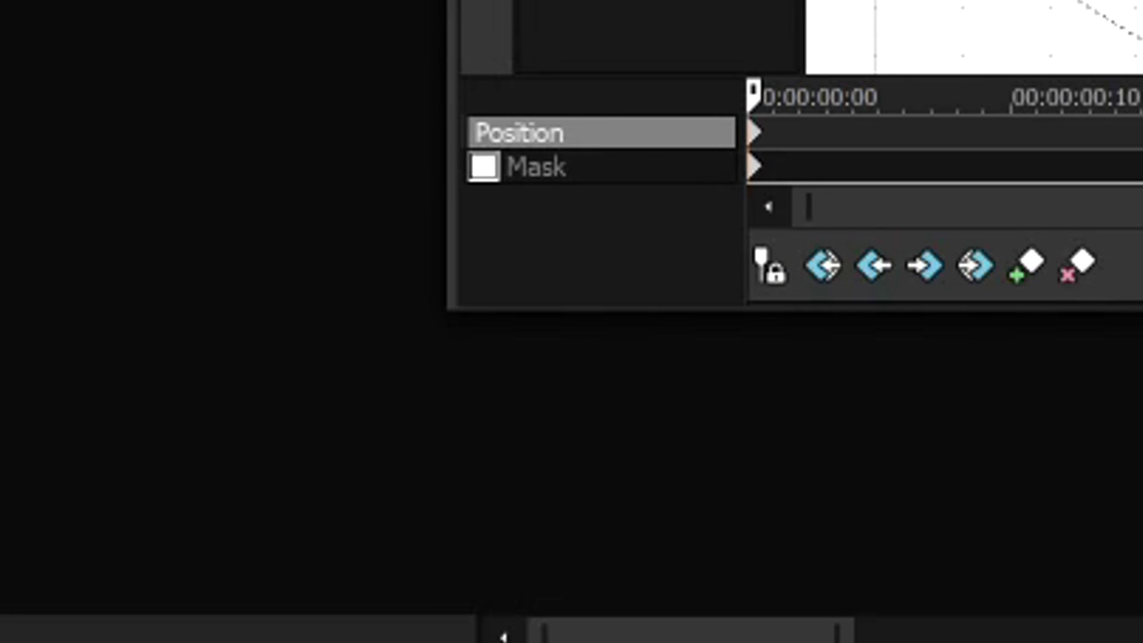
{"action": "left_click", "coordinate": [483, 168]}
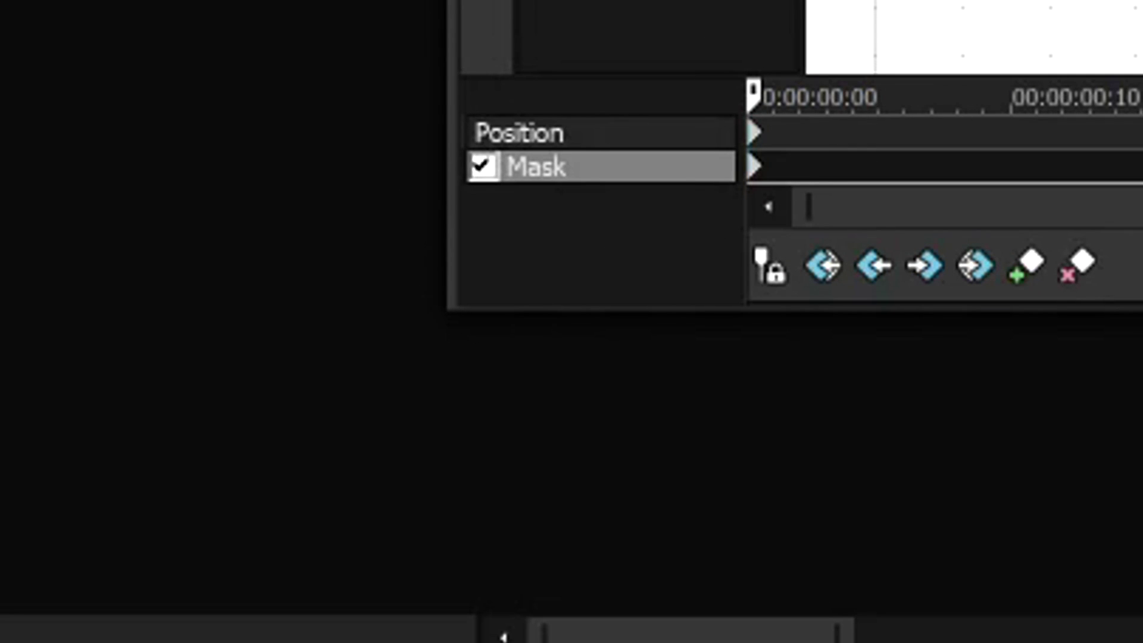
- Start a mask path at the man's lower hand and trace up the outside of the tattooed arm to the shoulder
{"action": "scroll", "coordinate": [501, 460], "scroll_direction": "up", "scroll_amount": 6}
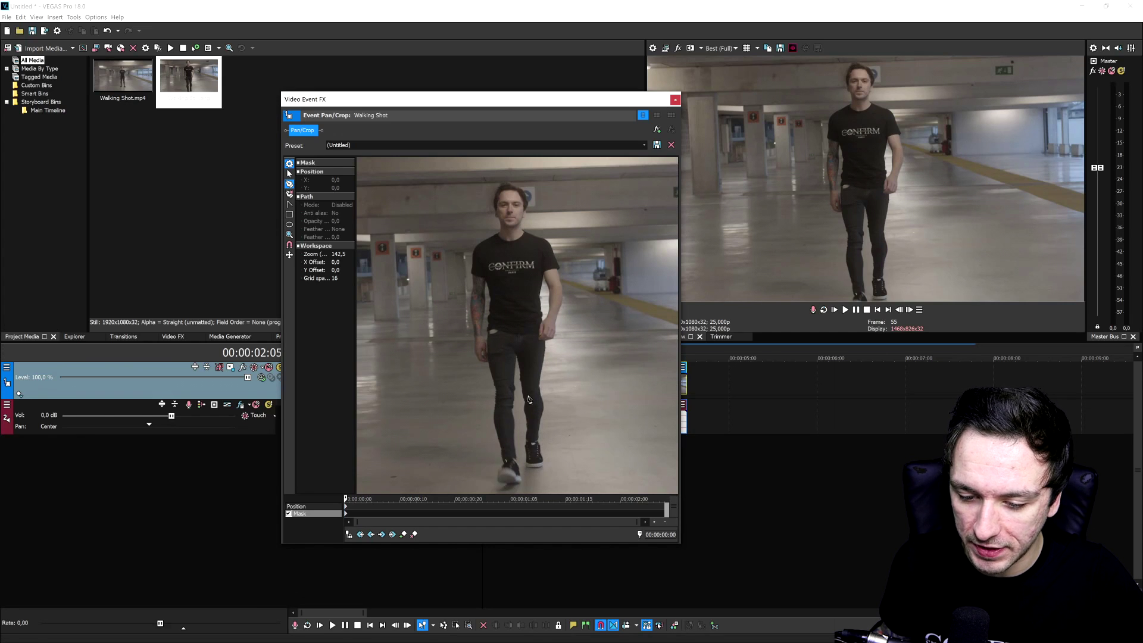
{"action": "scroll", "coordinate": [528, 394], "scroll_direction": "up", "scroll_amount": 2}
{"action": "left_click", "coordinate": [449, 382]}
{"action": "left_click", "coordinate": [614, 378]}
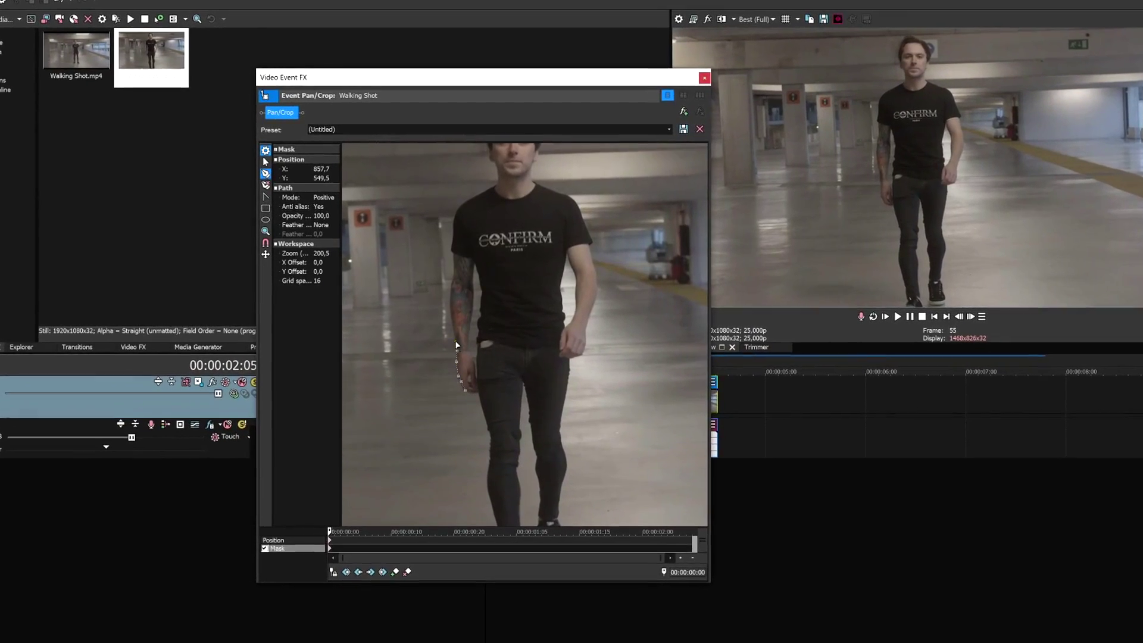
{"action": "left_click", "coordinate": [451, 325]}
{"action": "left_click", "coordinate": [450, 293]}
{"action": "left_click", "coordinate": [455, 277]}
{"action": "left_click", "coordinate": [453, 253]}
{"action": "left_click", "coordinate": [452, 224]}
{"action": "left_click", "coordinate": [456, 210]}
{"action": "left_click", "coordinate": [466, 202]}
{"action": "left_click", "coordinate": [479, 195]}
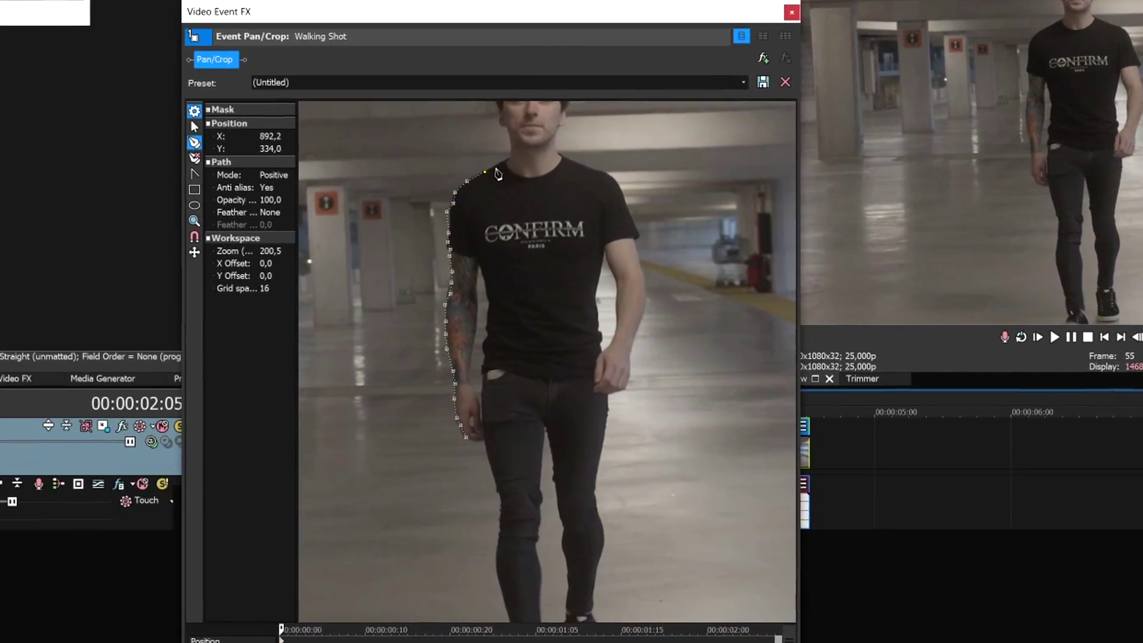
- Continue the mask path over the shoulder and up the neck to the side of the face
{"action": "left_click", "coordinate": [496, 168]}
{"action": "left_click", "coordinate": [502, 162]}
{"action": "left_click", "coordinate": [509, 156]}
{"action": "scroll", "coordinate": [510, 157], "scroll_direction": "down", "scroll_amount": 1}
{"action": "left_click", "coordinate": [515, 167]}
{"action": "left_click", "coordinate": [515, 160]}
{"action": "left_click", "coordinate": [512, 152]}
{"action": "left_click", "coordinate": [506, 149]}
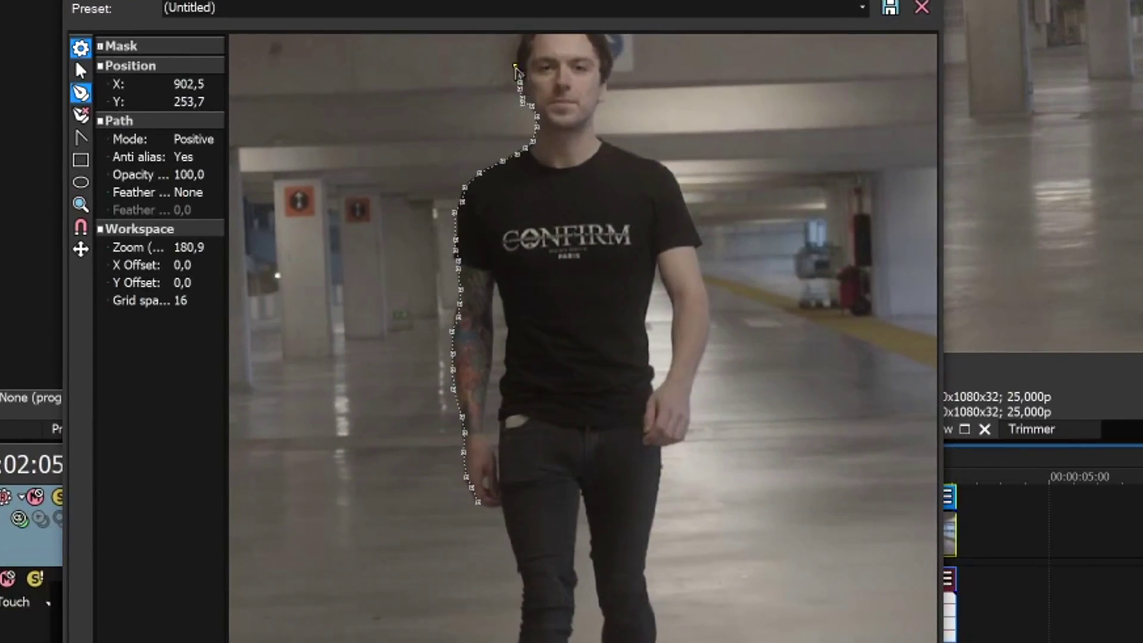
- Extend the mask path around the side and top of the man's hair
{"action": "scroll", "coordinate": [516, 67], "scroll_direction": "down", "scroll_amount": 1}
{"action": "left_click", "coordinate": [523, 82]}
{"action": "left_click", "coordinate": [527, 68]}
{"action": "left_click", "coordinate": [528, 60]}
{"action": "left_click", "coordinate": [537, 51]}
{"action": "left_click", "coordinate": [552, 49]}
{"action": "left_click", "coordinate": [575, 45]}
{"action": "left_click", "coordinate": [584, 48]}
- Trace the mask path over the other shoulder and down the outer edge of the bare arm, around the hand
{"action": "left_click", "coordinate": [598, 162]}
{"action": "left_click", "coordinate": [619, 173]}
{"action": "left_click", "coordinate": [646, 184]}
{"action": "left_click", "coordinate": [675, 228]}
{"action": "left_click", "coordinate": [687, 260]}
{"action": "left_click", "coordinate": [692, 293]}
{"action": "left_click", "coordinate": [695, 326]}
{"action": "left_click", "coordinate": [690, 357]}
{"action": "left_click", "coordinate": [679, 417]}
{"action": "left_click", "coordinate": [672, 435]}
{"action": "left_click", "coordinate": [653, 460]}
- Run the mask path from the hand down the outer edge of the leg towards the shoe
{"action": "left_click", "coordinate": [645, 506]}
{"action": "left_click", "coordinate": [637, 575]}
{"action": "left_click", "coordinate": [643, 590]}
{"action": "left_click", "coordinate": [645, 600]}
{"action": "left_click", "coordinate": [647, 612]}
{"action": "left_click", "coordinate": [646, 623]}
{"action": "left_click", "coordinate": [636, 642]}
{"action": "left_click", "coordinate": [650, 642]}
{"action": "scroll", "coordinate": [592, 513], "scroll_direction": "down", "scroll_amount": 5}
{"action": "scroll", "coordinate": [592, 512], "scroll_direction": "up", "scroll_amount": 5}
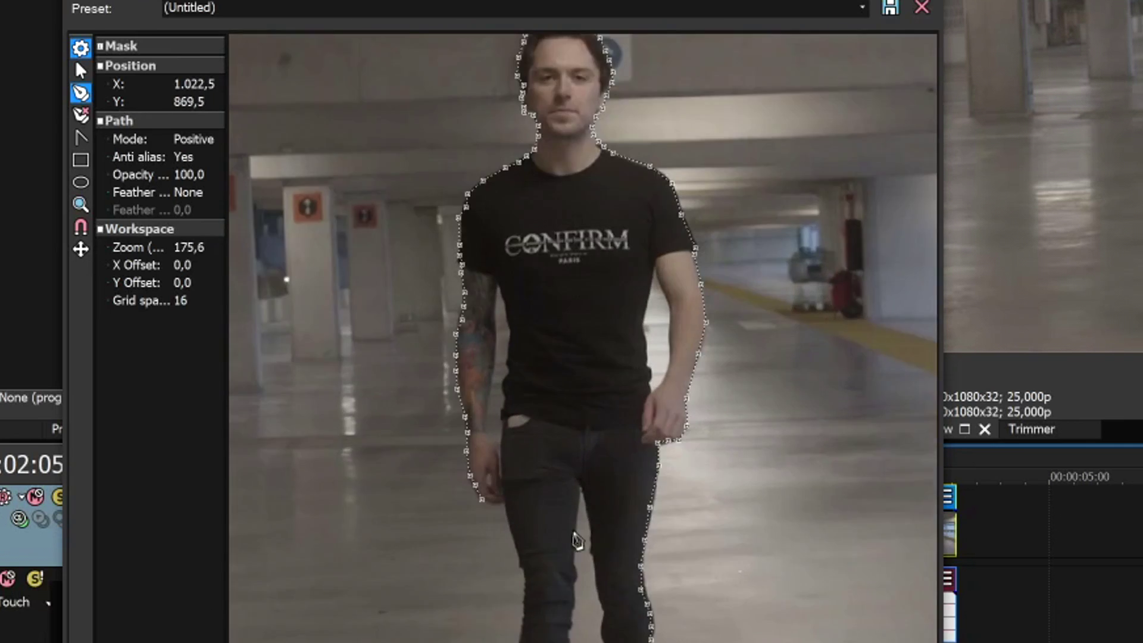
{"action": "scroll", "coordinate": [592, 511], "scroll_direction": "down", "scroll_amount": 3}
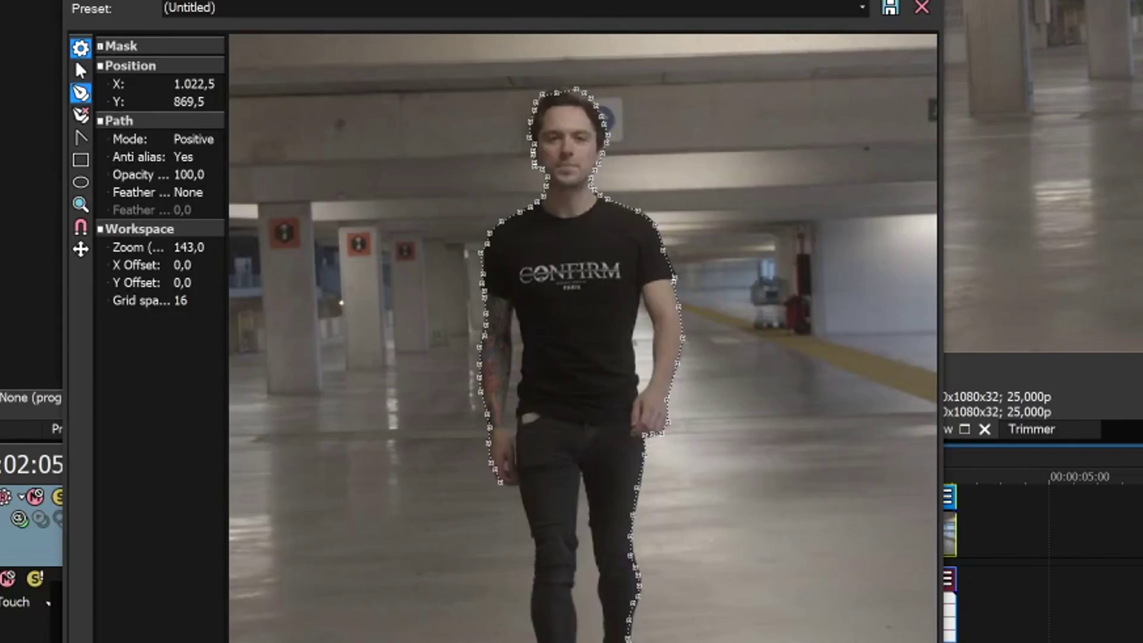
- Trace around the shoes and up the opposite leg, and close the mask path at the starting point on the hand
{"action": "left_click", "coordinate": [554, 575]}
{"action": "left_click", "coordinate": [505, 575]}
{"action": "left_click", "coordinate": [517, 618]}
{"action": "left_click", "coordinate": [517, 589]}
{"action": "left_click", "coordinate": [536, 631]}
{"action": "left_click", "coordinate": [530, 608]}
{"action": "left_click", "coordinate": [530, 595]}
{"action": "left_click", "coordinate": [538, 560]}
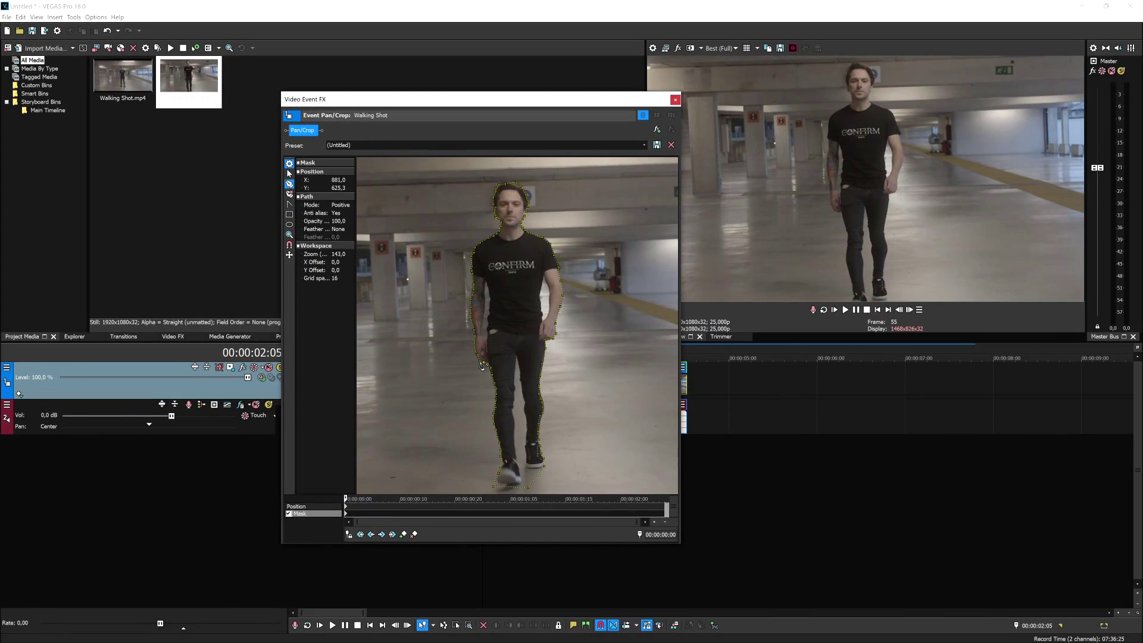
{"action": "left_click", "coordinate": [481, 363]}
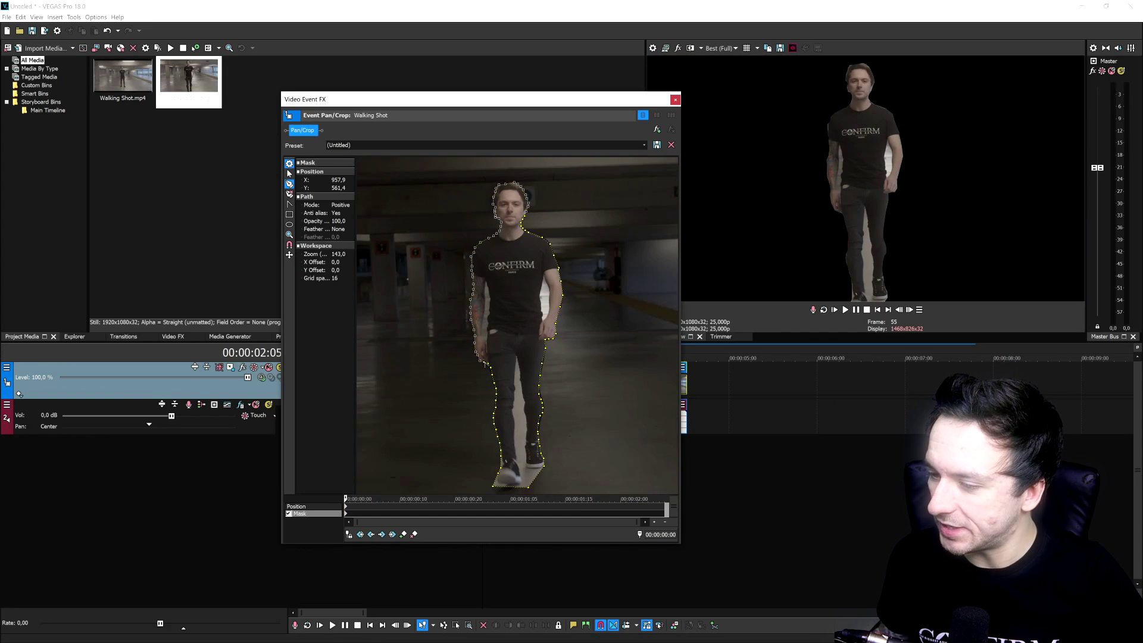
- Adjust the mask points along the T-shirt sleeve above the tattooed arm so they follow the fabric edge
{"action": "left_click", "coordinate": [866, 118]}
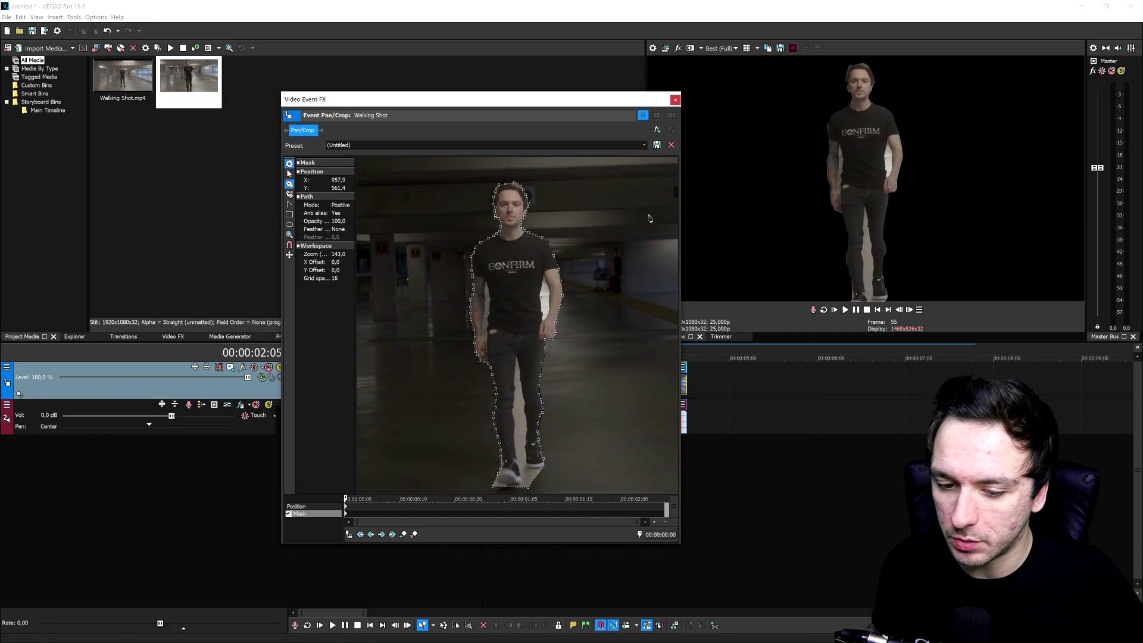
{"action": "scroll", "coordinate": [428, 225], "scroll_direction": "up", "scroll_amount": 5}
{"action": "scroll", "coordinate": [429, 225], "scroll_direction": "down", "scroll_amount": 1}
{"action": "left_click_drag", "start_coordinate": [429, 222], "coordinate": [488, 314]}
{"action": "scroll", "coordinate": [462, 293], "scroll_direction": "up", "scroll_amount": 3}
{"action": "scroll", "coordinate": [512, 319], "scroll_direction": "up", "scroll_amount": 2}
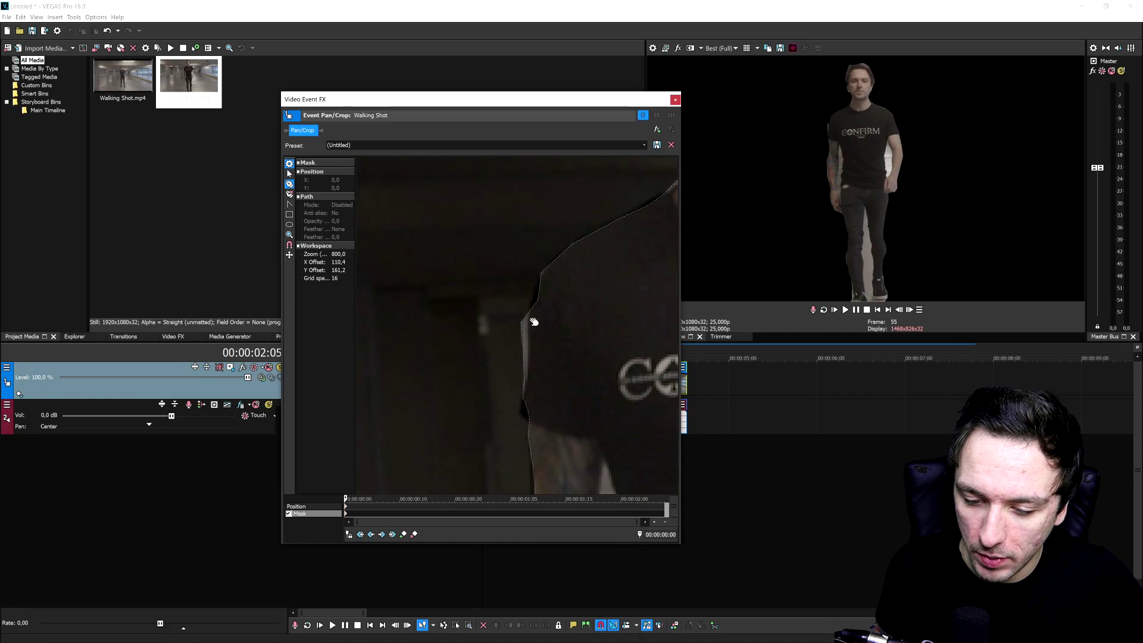
{"action": "left_click", "coordinate": [526, 324]}
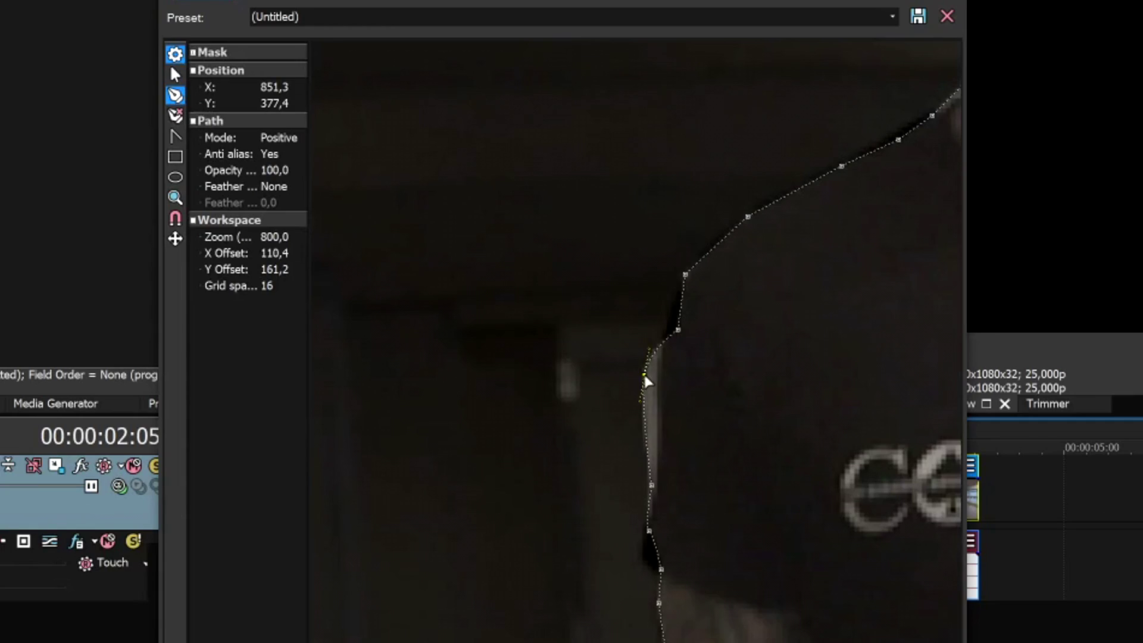
{"action": "left_click", "coordinate": [648, 386]}
{"action": "left_click_drag", "start_coordinate": [656, 381], "coordinate": [726, 392]}
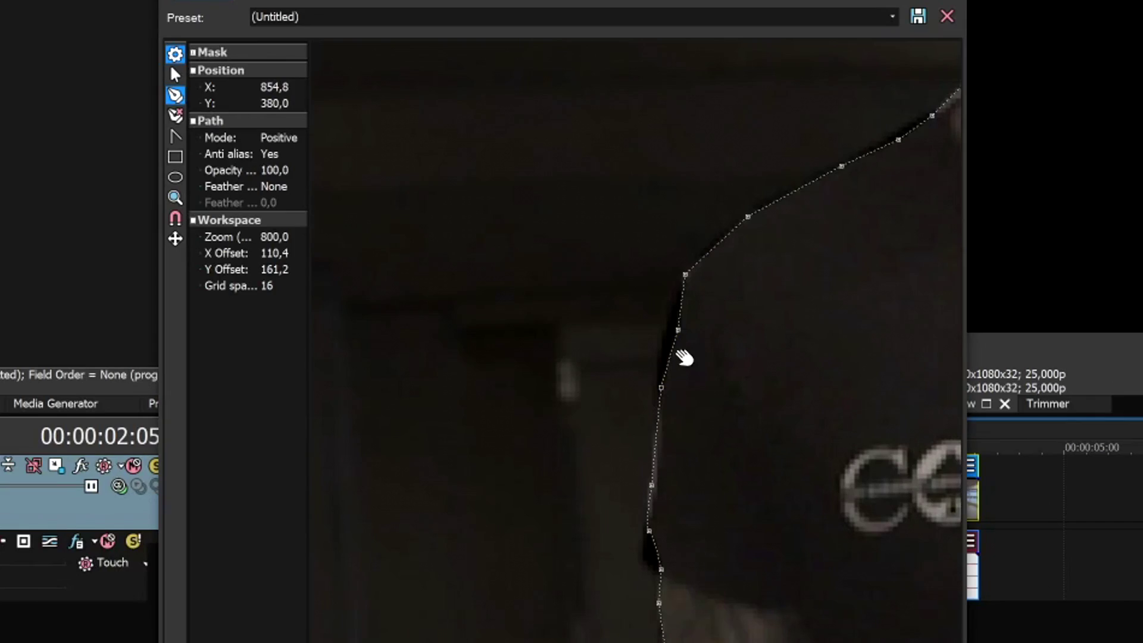
{"action": "left_click_drag", "start_coordinate": [678, 331], "coordinate": [667, 327]}
{"action": "scroll", "coordinate": [689, 505], "scroll_direction": "down", "scroll_amount": 3}
{"action": "scroll", "coordinate": [674, 521], "scroll_direction": "up", "scroll_amount": 2}
{"action": "left_click_drag", "start_coordinate": [650, 542], "coordinate": [651, 566]}
- Refine the mask points along the tattooed arm, check the outline, and close the Event Pan/Crop window
{"action": "scroll", "coordinate": [727, 539], "scroll_direction": "down", "scroll_amount": 2}
{"action": "scroll", "coordinate": [681, 612], "scroll_direction": "down", "scroll_amount": 1}
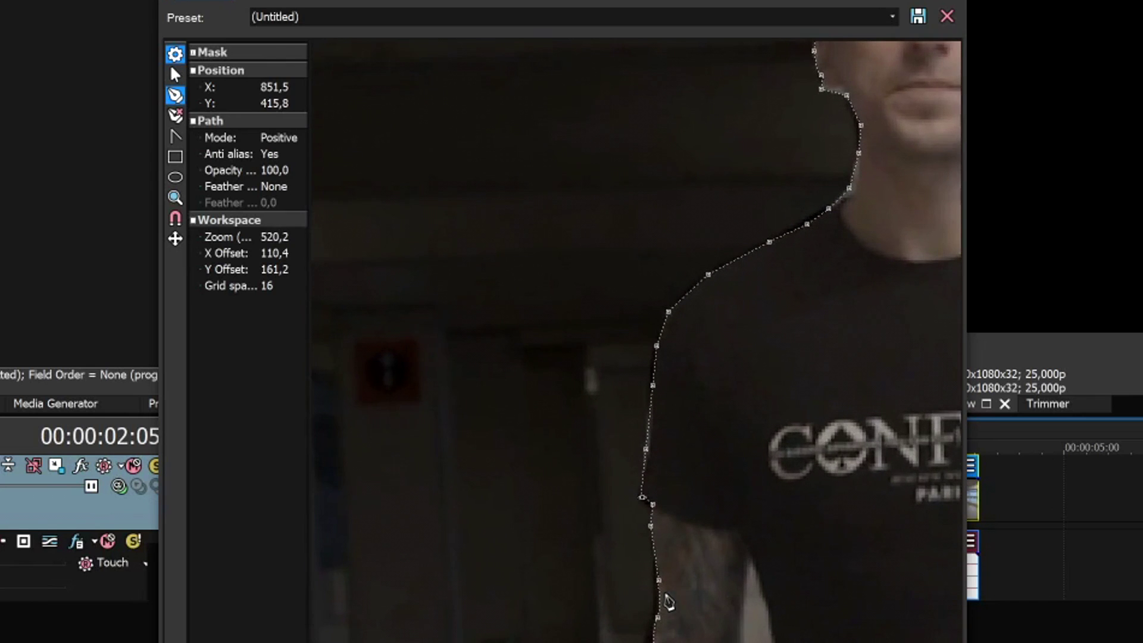
{"action": "left_click_drag", "start_coordinate": [653, 642], "coordinate": [646, 642]}
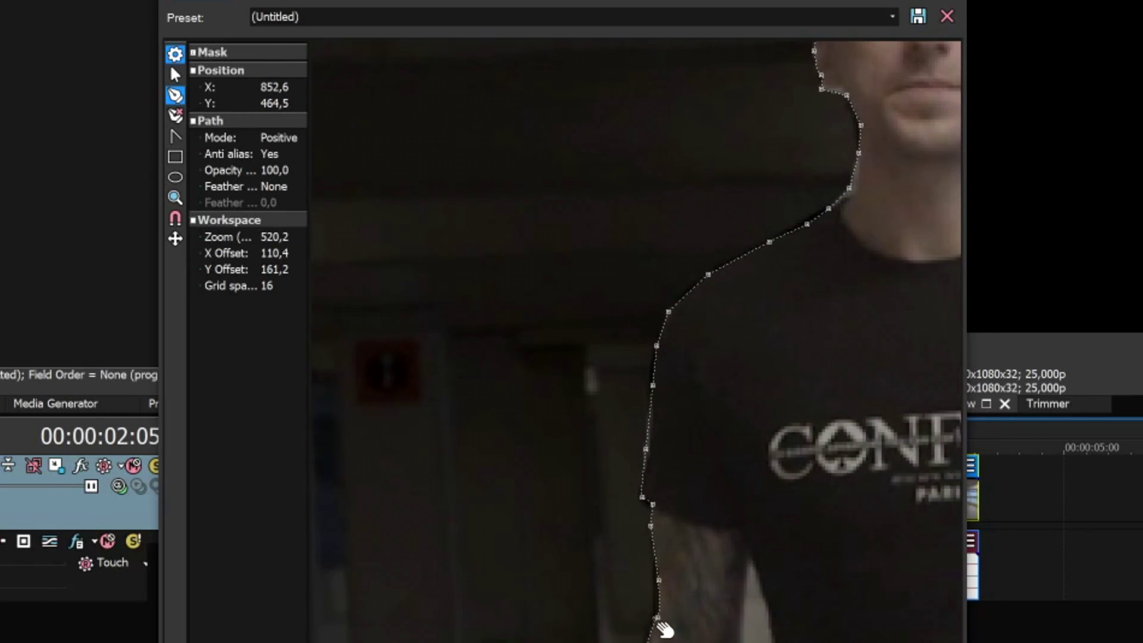
{"action": "left_click", "coordinate": [659, 621]}
{"action": "scroll", "coordinate": [658, 624], "scroll_direction": "down", "scroll_amount": 5}
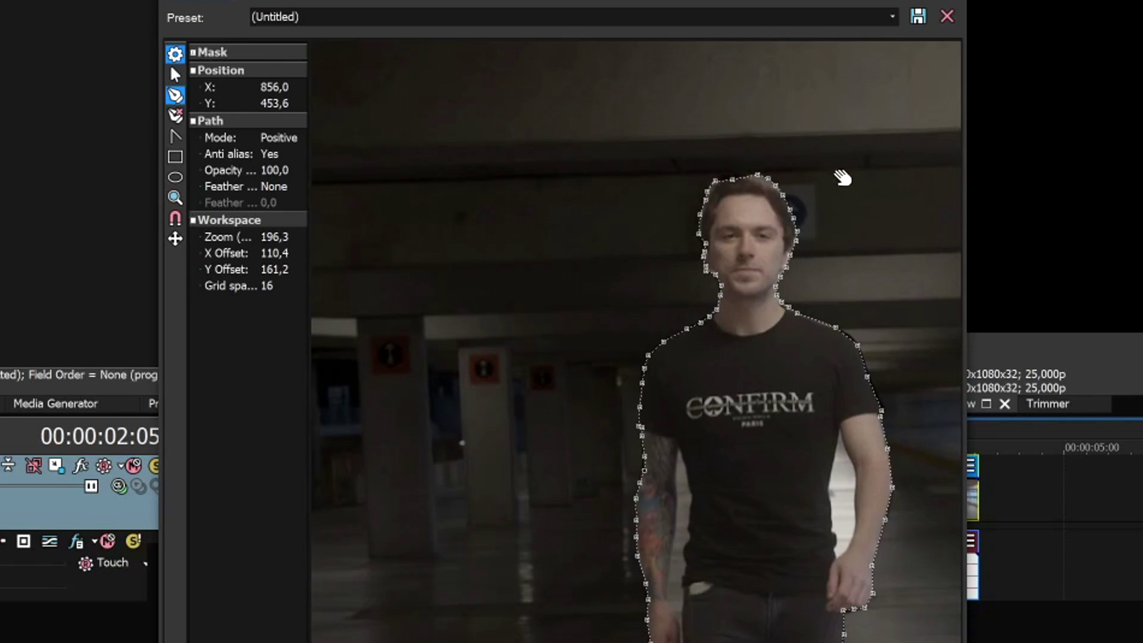
{"action": "left_click_drag", "start_coordinate": [841, 179], "coordinate": [823, 229]}
{"action": "scroll", "coordinate": [721, 235], "scroll_direction": "up", "scroll_amount": 8}
{"action": "left_click", "coordinate": [636, 224]}
{"action": "left_click_drag", "start_coordinate": [592, 221], "coordinate": [591, 210]}
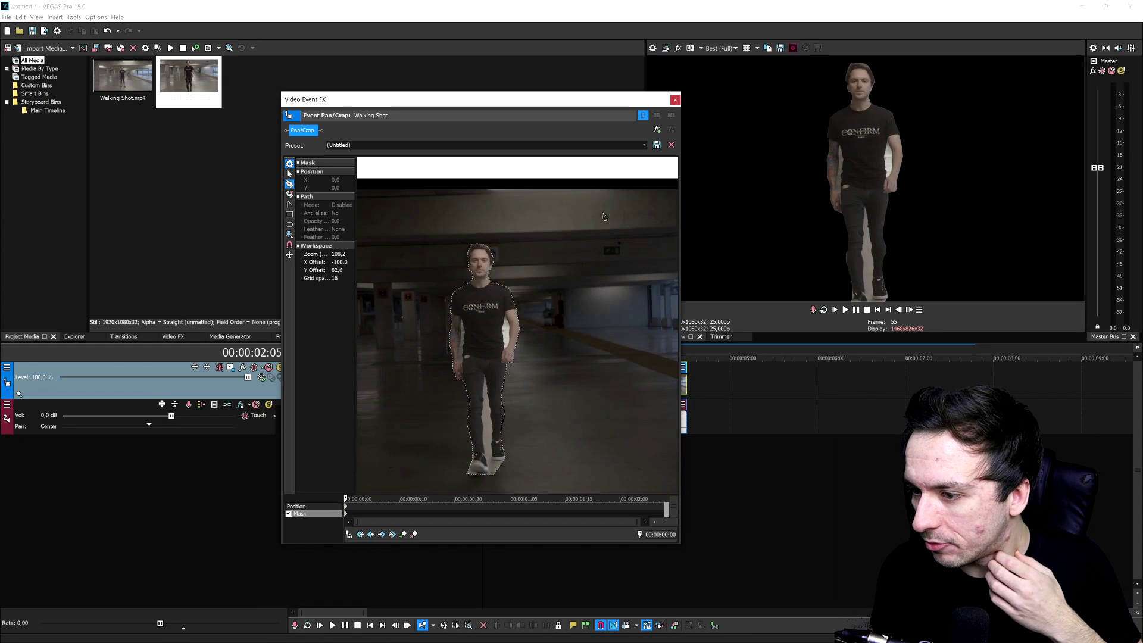
{"action": "left_click", "coordinate": [675, 99]}
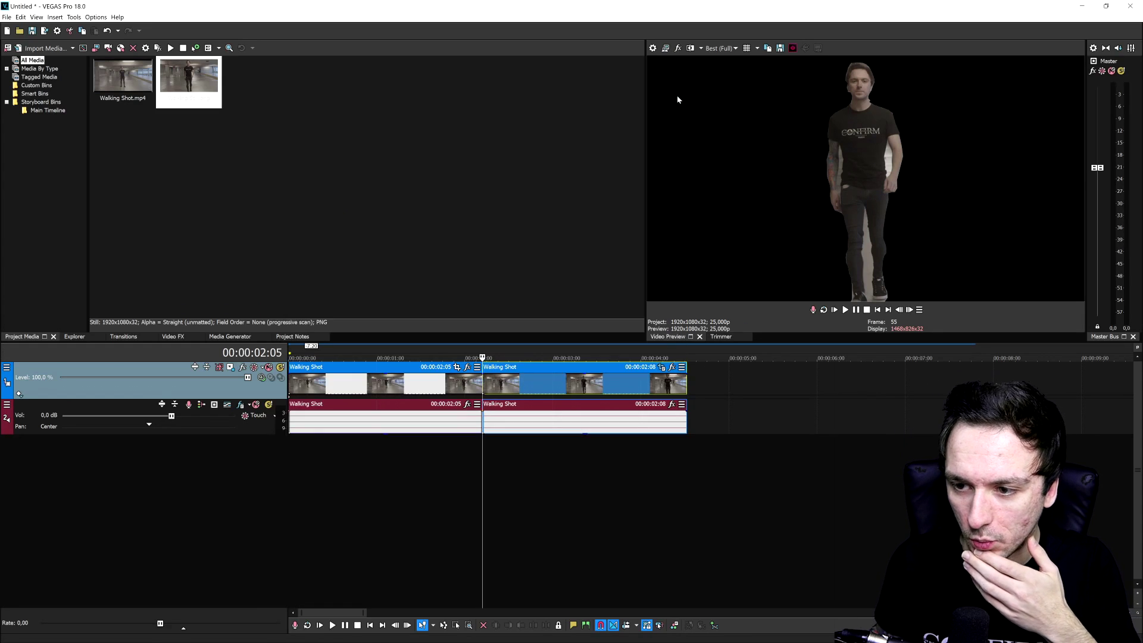
{"action": "scroll", "coordinate": [526, 388], "scroll_direction": "down", "scroll_amount": 2}
{"action": "scroll", "coordinate": [526, 388], "scroll_direction": "up", "scroll_amount": 3}
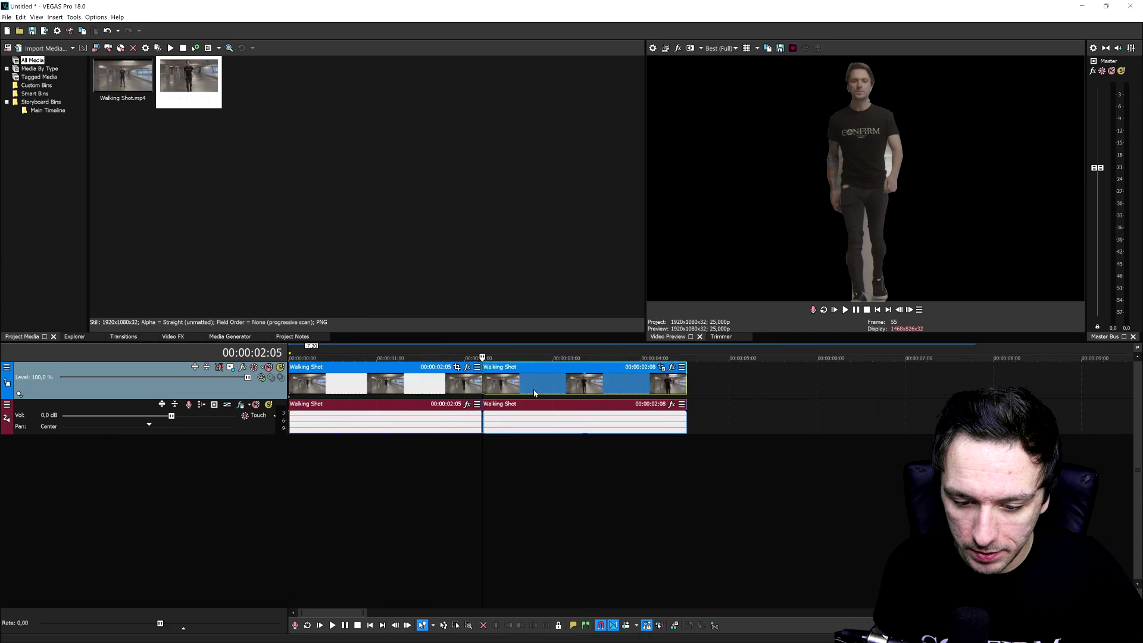
{"action": "scroll", "coordinate": [613, 399], "scroll_direction": "down", "scroll_amount": 1}
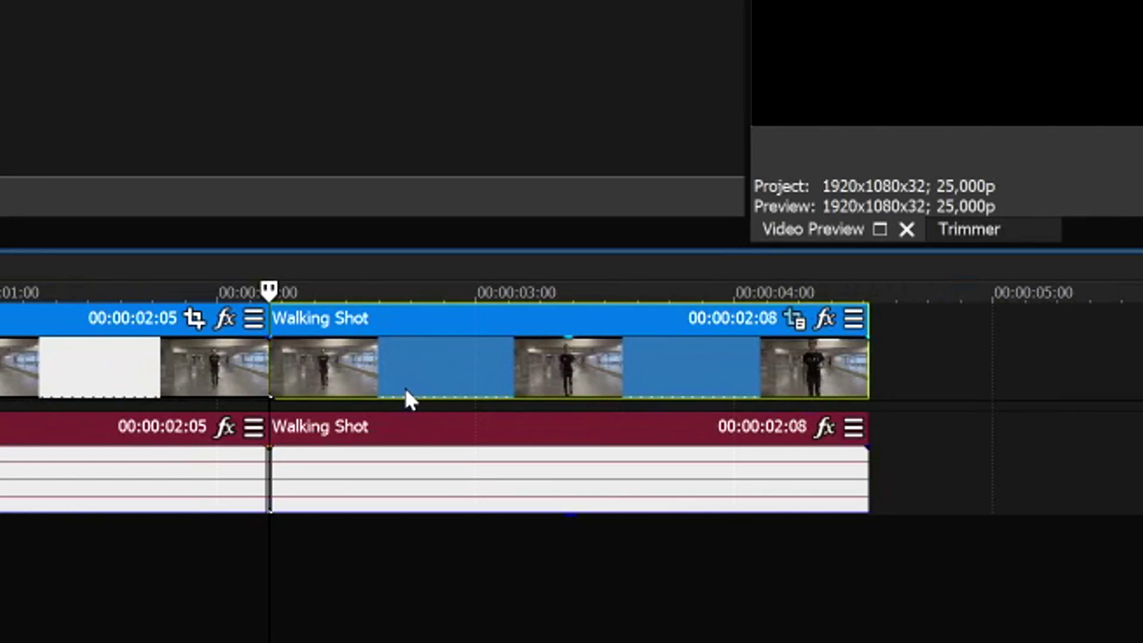
{"action": "mouse_move", "coordinate": [530, 394]}
{"action": "left_mouse_down"}
{"action": "mouse_move", "coordinate": [569, 388]}
{"action": "mouse_move", "coordinate": [521, 376]}
{"action": "left_mouse_up"}
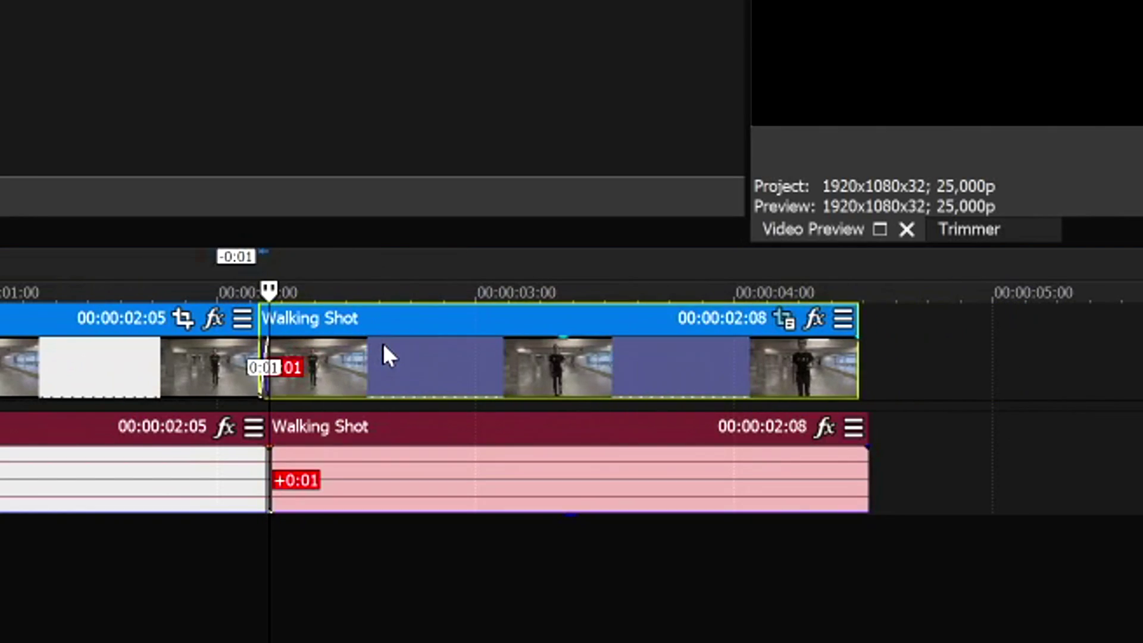
{"action": "left_click_drag", "start_coordinate": [389, 355], "coordinate": [396, 354]}
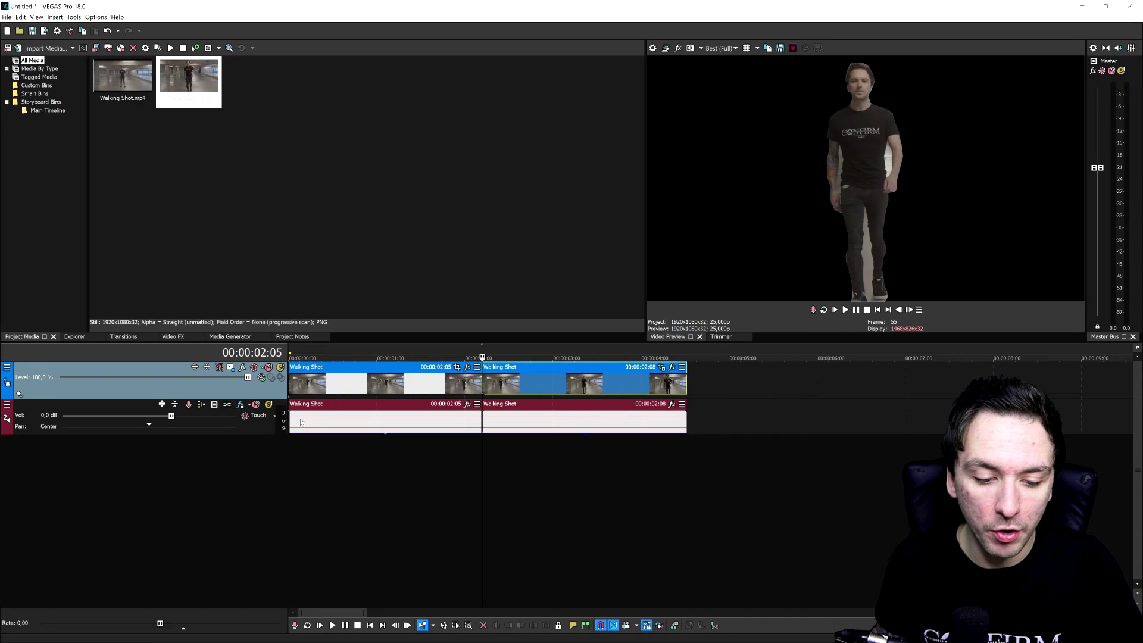
- Delete the audio track from the project
{"action": "left_click", "coordinate": [246, 427]}
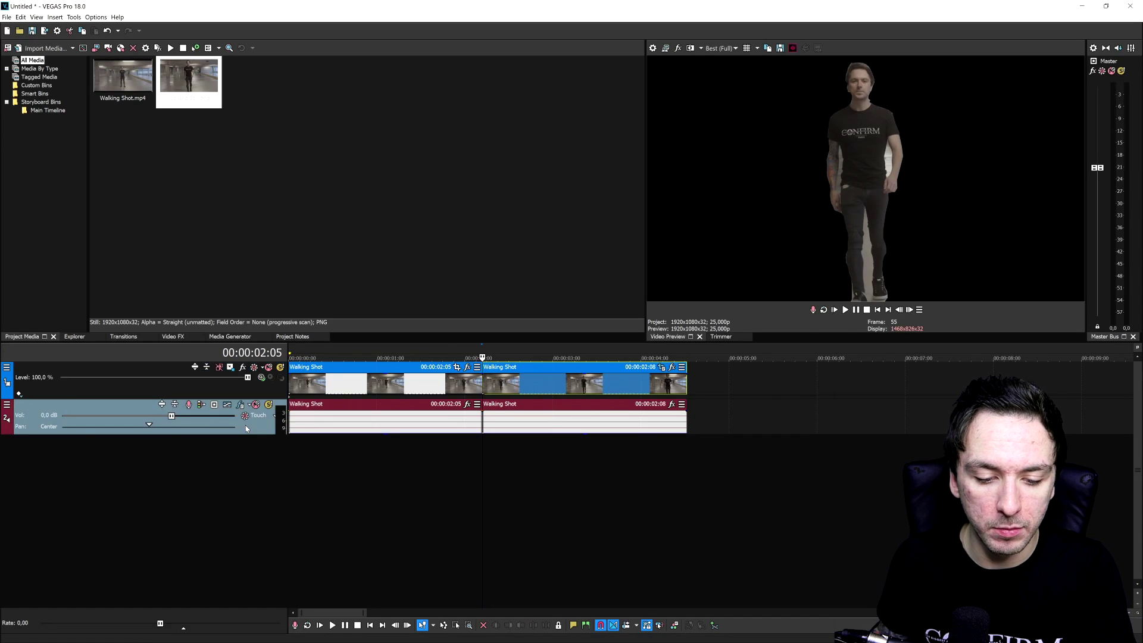
{"action": "key", "text": "Delete"}
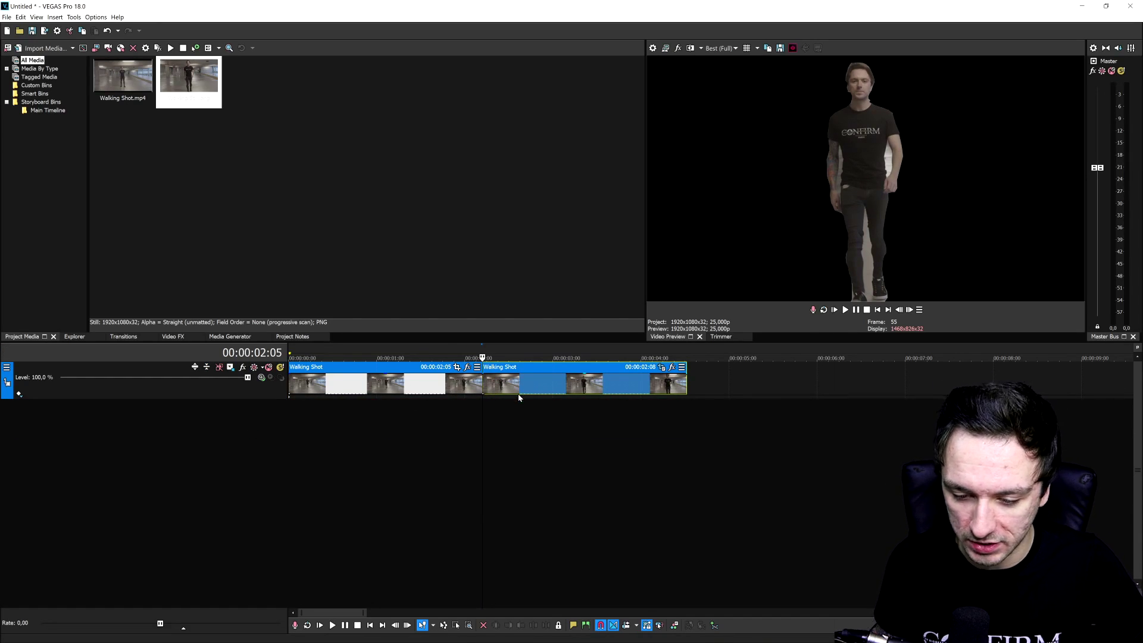
- Copy the second Walking Shot event, paste it after the clips, and move the copy to a new track directly beneath the original
{"action": "right_click", "coordinate": [542, 387]}
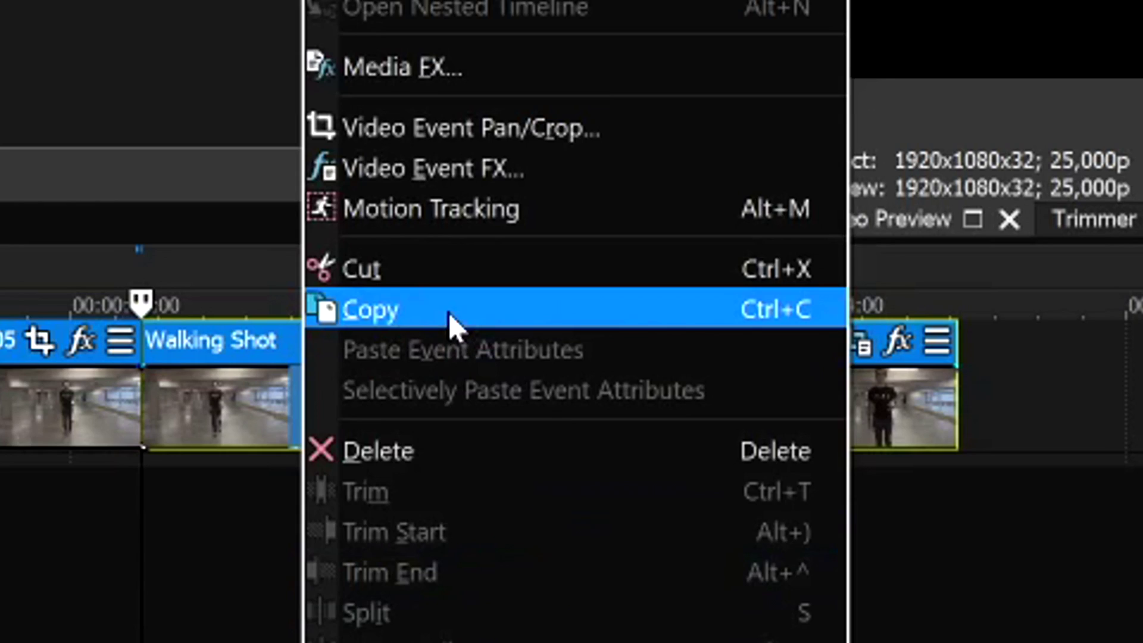
{"action": "left_click", "coordinate": [560, 361]}
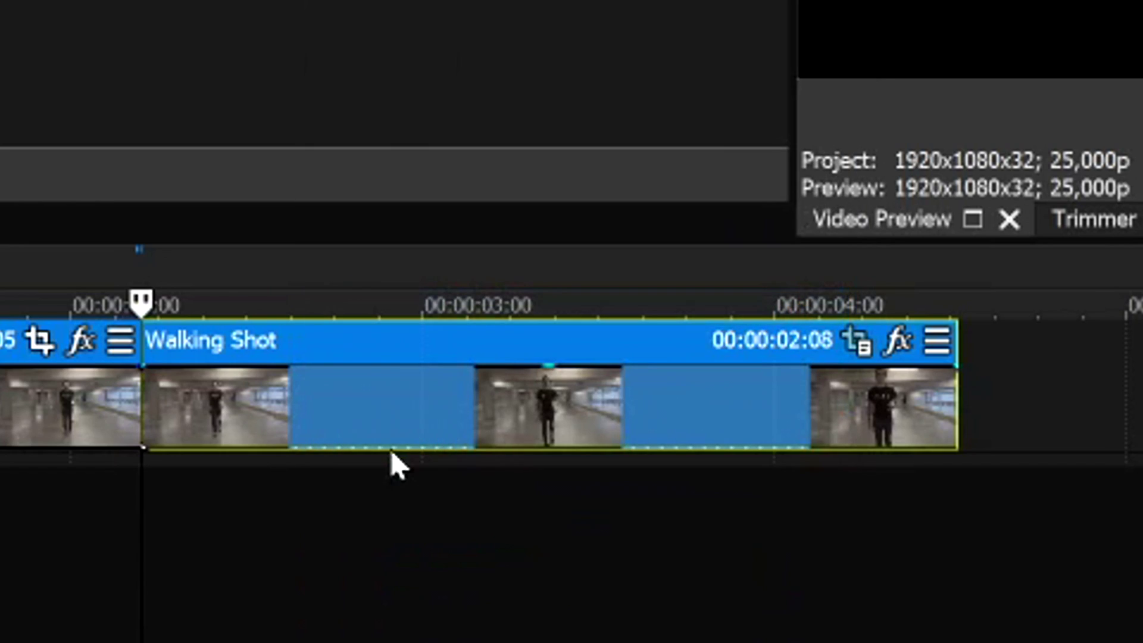
{"action": "left_click", "coordinate": [759, 379]}
{"action": "key", "text": "ctrl+v"}
{"action": "right_click", "coordinate": [724, 384]}
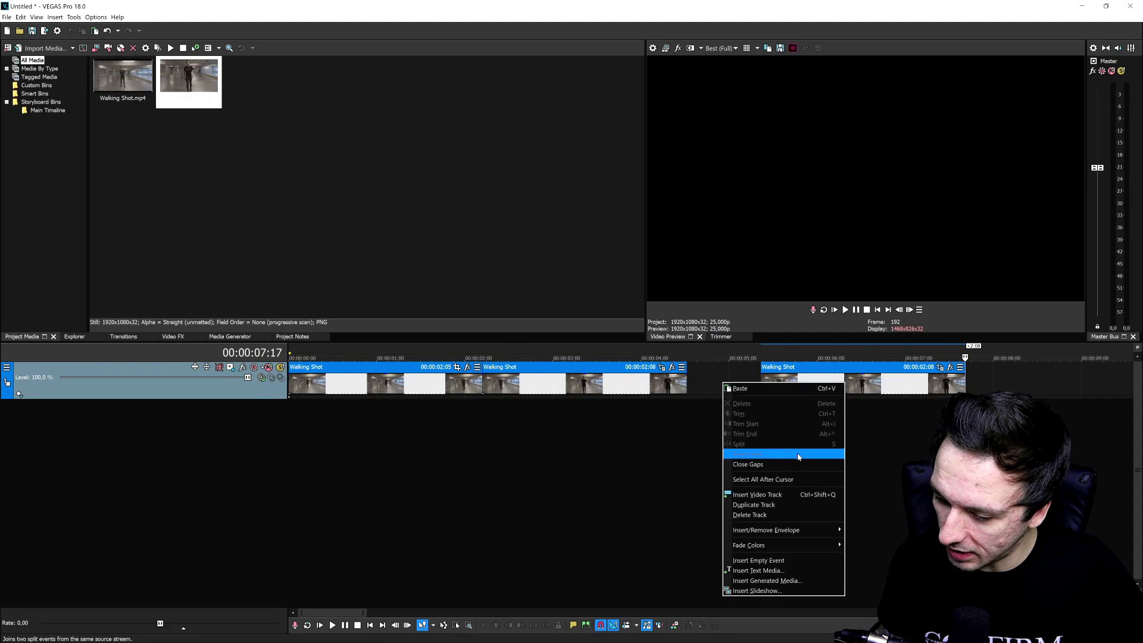
{"action": "left_click_drag", "start_coordinate": [879, 387], "coordinate": [603, 423]}
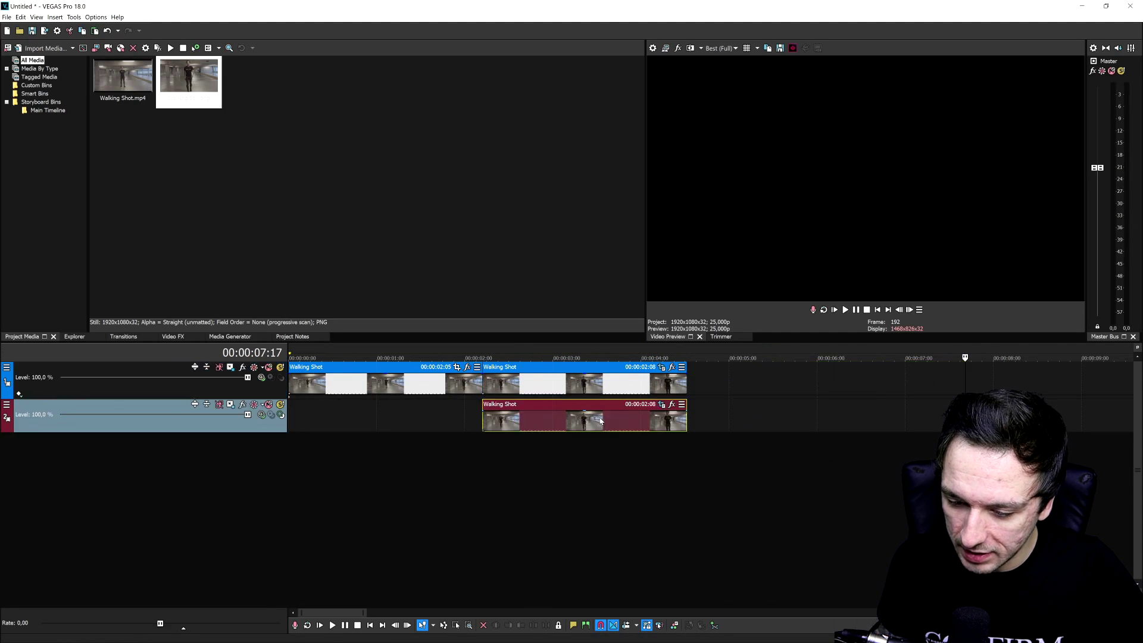
{"action": "left_click", "coordinate": [595, 411]}
{"action": "scroll", "coordinate": [639, 393], "scroll_direction": "up", "scroll_amount": 3}
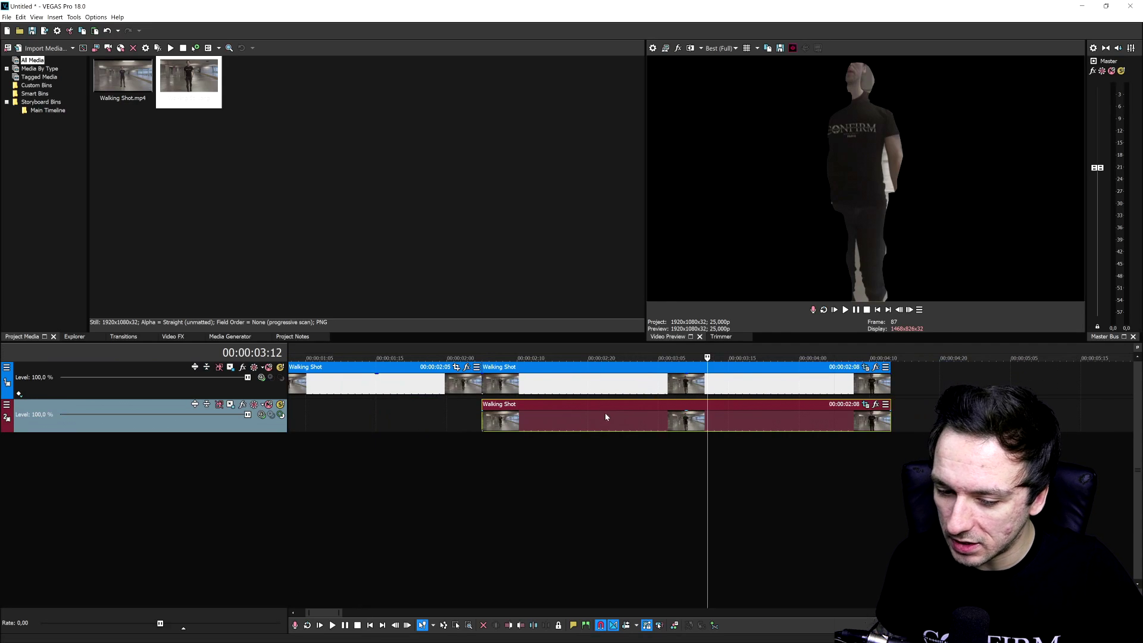
{"action": "scroll", "coordinate": [606, 417], "scroll_direction": "down", "scroll_amount": 3}
- Duplicate the first video track and delete the pasted Walking Shot copy from the lowest track
{"action": "right_click", "coordinate": [254, 391]}
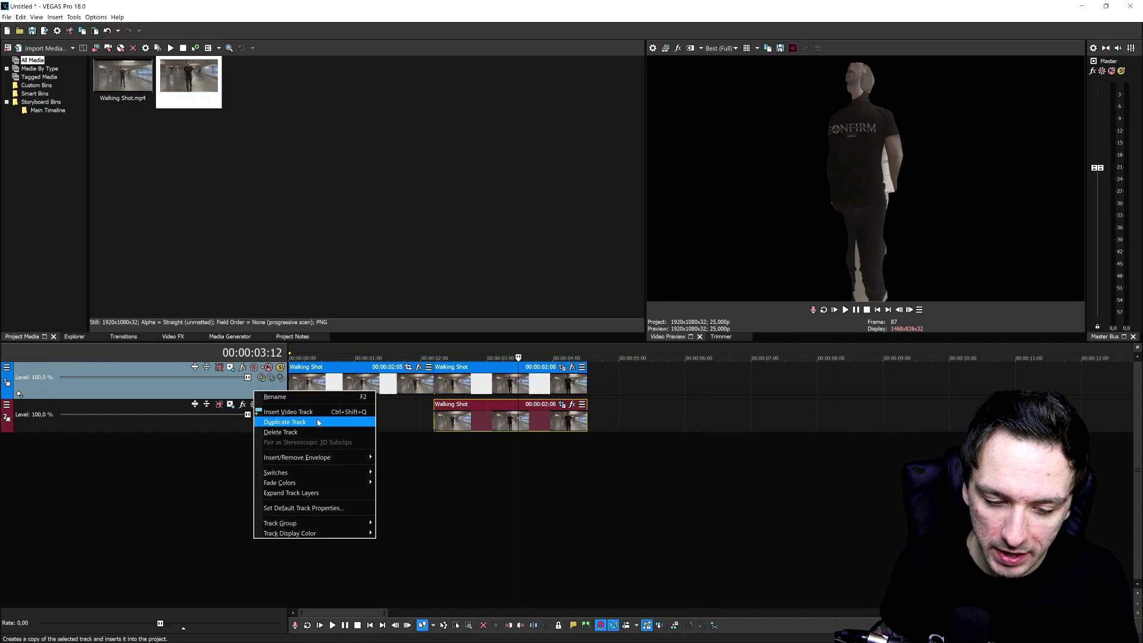
{"action": "left_click", "coordinate": [284, 423]}
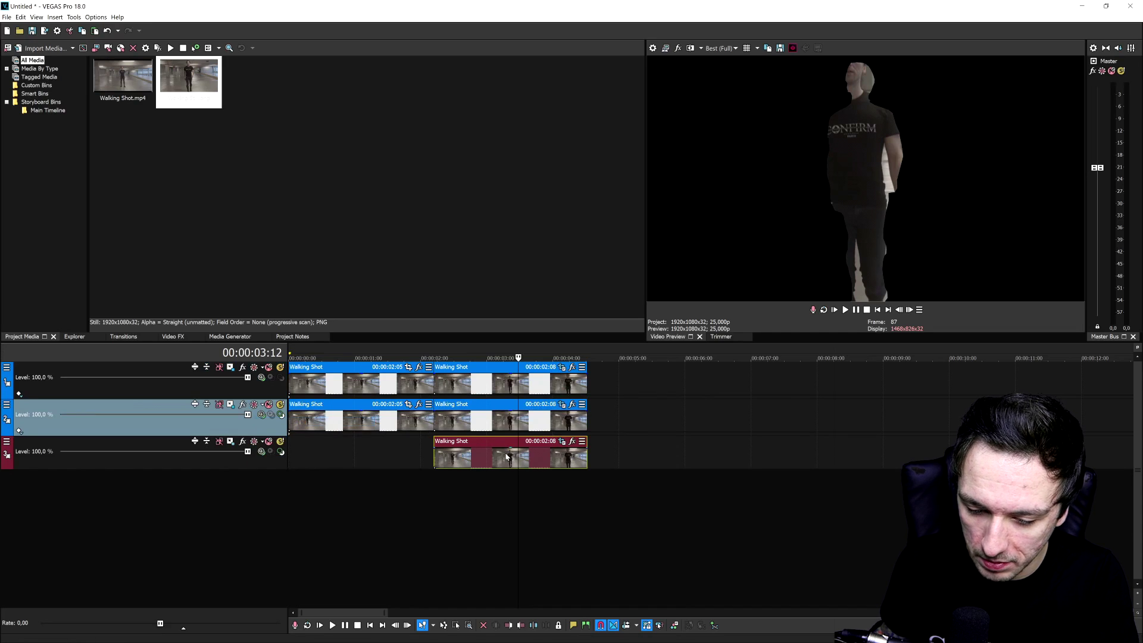
{"action": "left_click", "coordinate": [504, 453]}
- Reset the mask of the second Walking Shot event on the duplicated track in Event Pan/Crop and close the window
{"action": "left_click", "coordinate": [491, 425]}
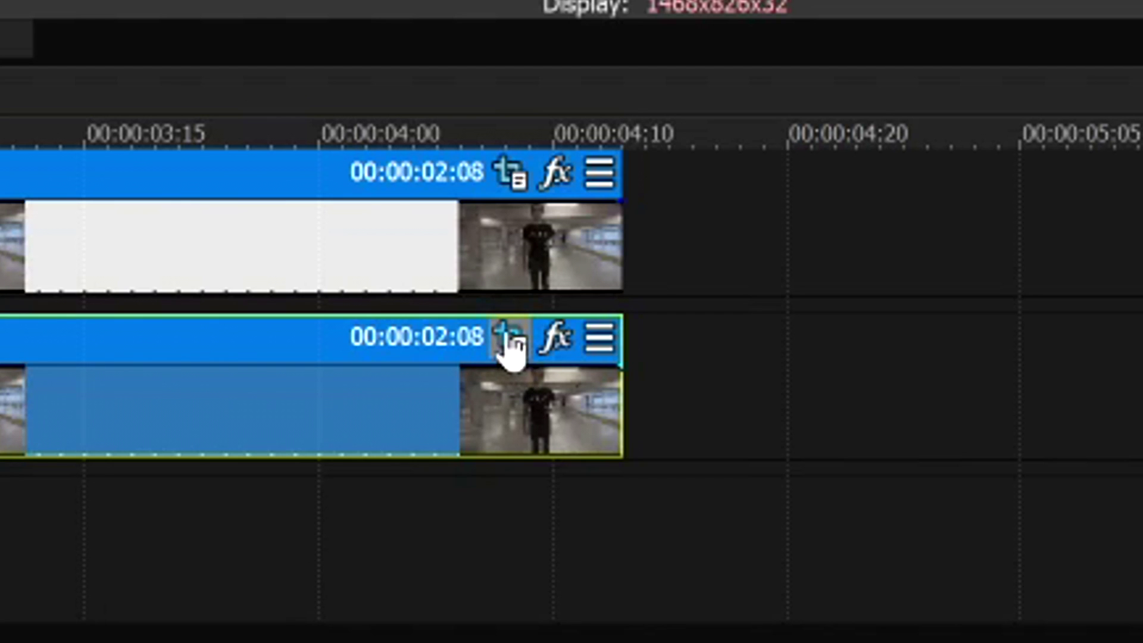
{"action": "left_click", "coordinate": [509, 341]}
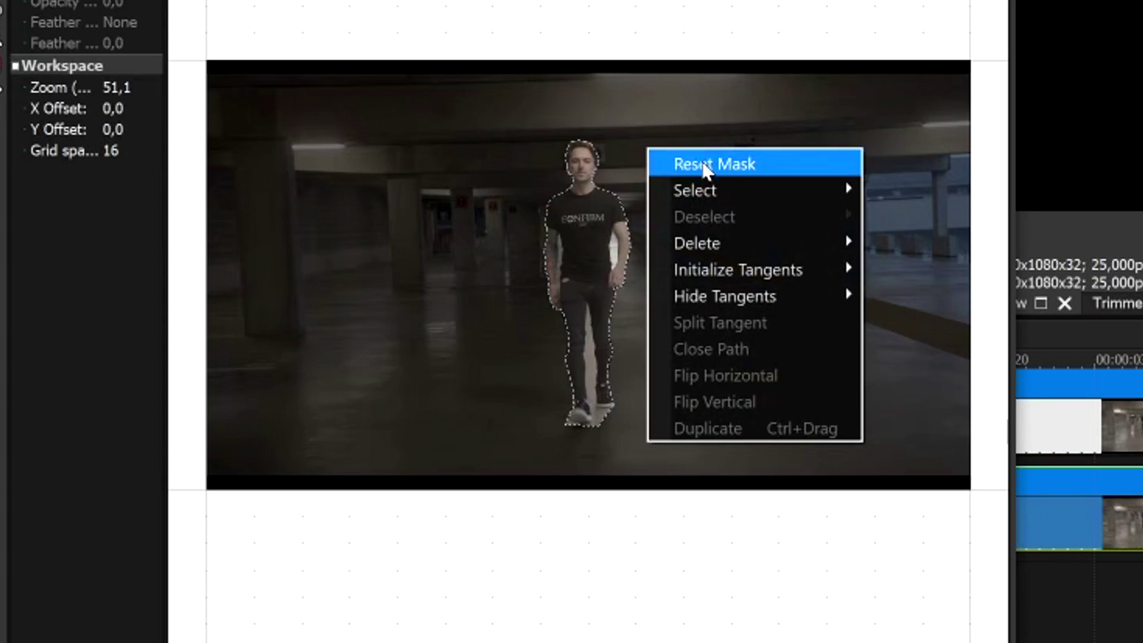
{"action": "left_click", "coordinate": [716, 167]}
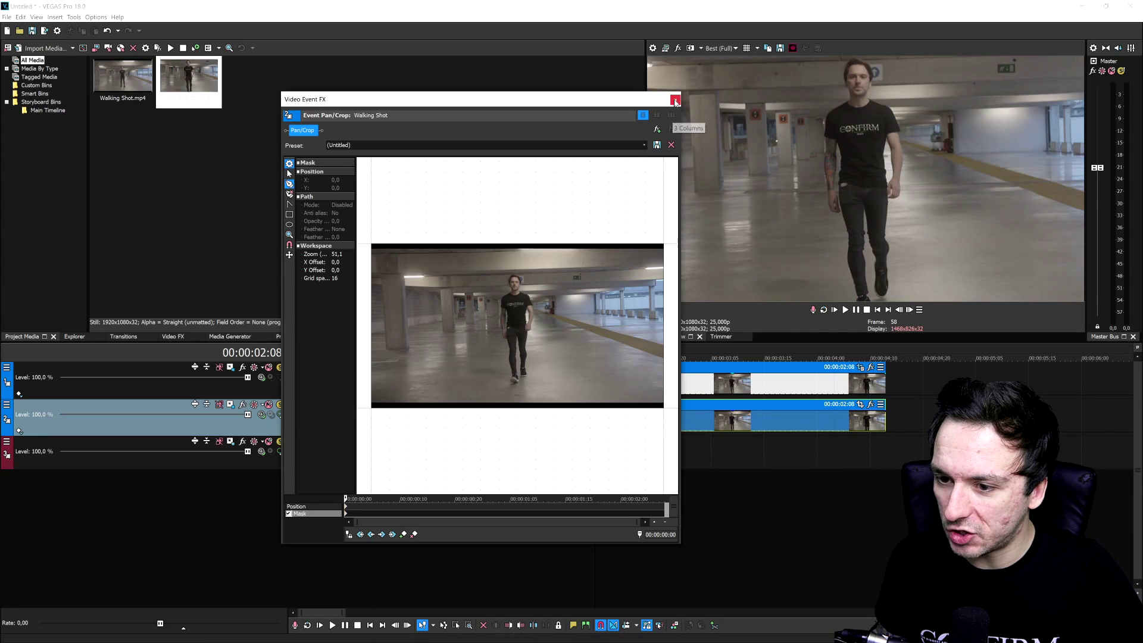
{"action": "left_click", "coordinate": [675, 100]}
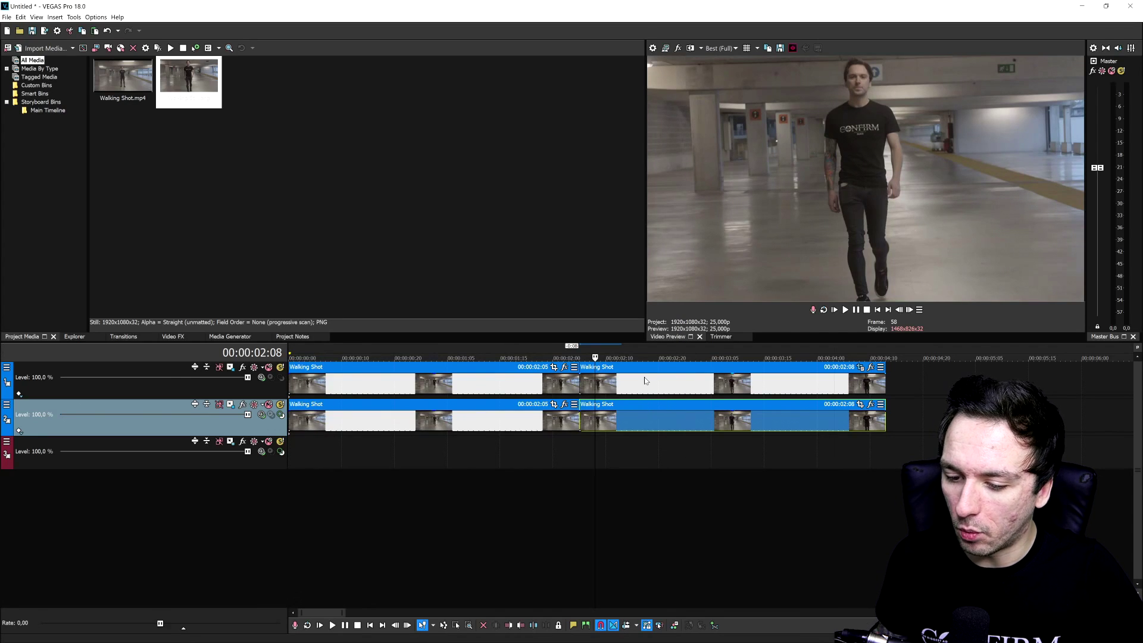
- Compare the second Walking Shot events on both tracks and play the footage around the split at 00:00:02:05
{"action": "left_click", "coordinate": [644, 379]}
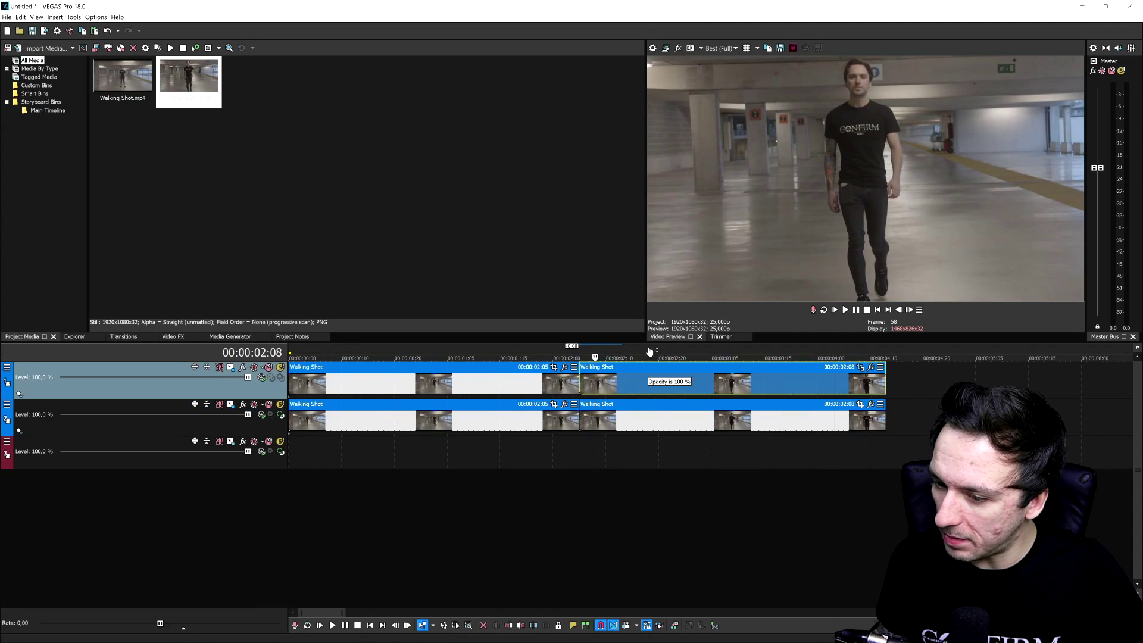
{"action": "left_click", "coordinate": [646, 415]}
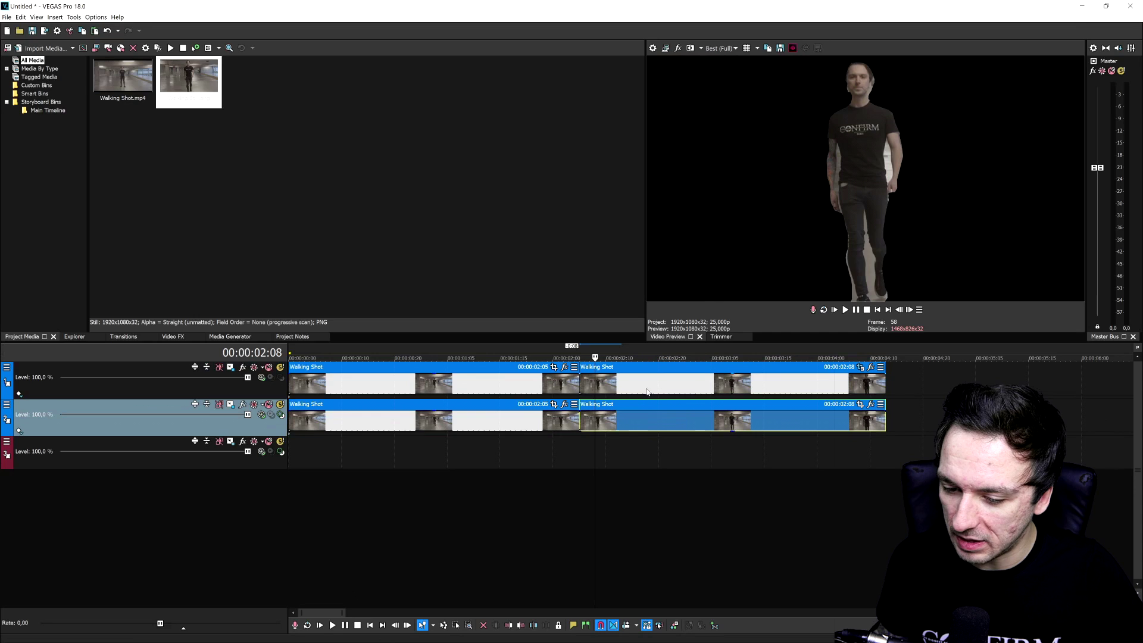
{"action": "left_click", "coordinate": [583, 387]}
{"action": "scroll", "coordinate": [713, 402], "scroll_direction": "up", "scroll_amount": 5}
{"action": "left_click", "coordinate": [755, 401]}
{"action": "scroll", "coordinate": [680, 437], "scroll_direction": "down", "scroll_amount": 5}
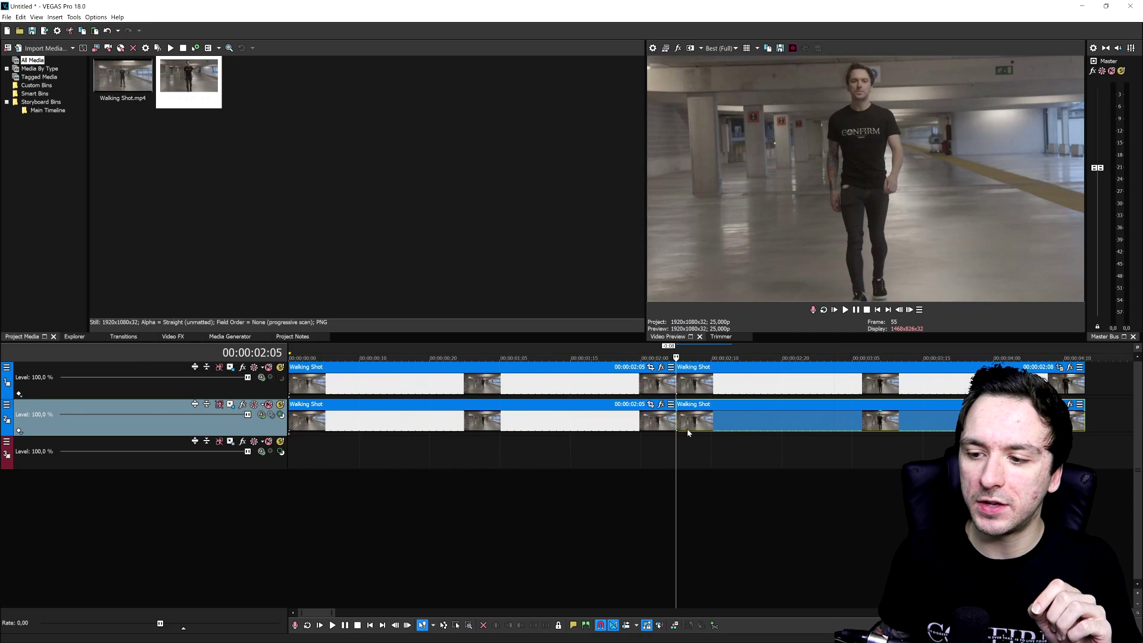
{"action": "scroll", "coordinate": [688, 433], "scroll_direction": "down", "scroll_amount": 2}
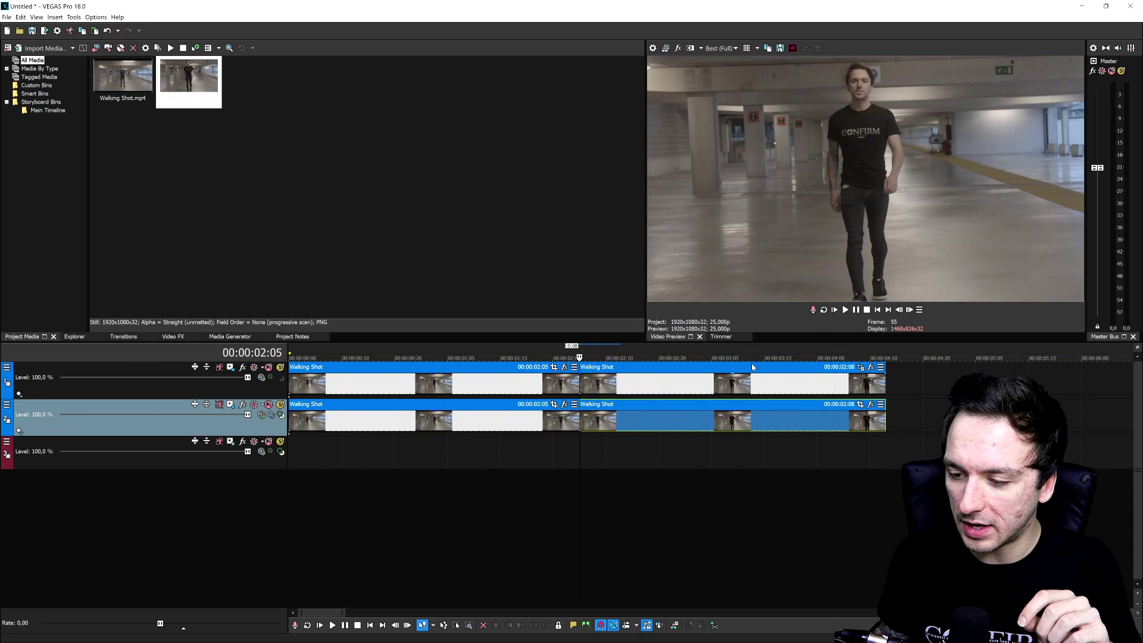
{"action": "left_click", "coordinate": [659, 379]}
{"action": "scroll", "coordinate": [734, 424], "scroll_direction": "up", "scroll_amount": 2}
{"action": "key", "text": "space"}
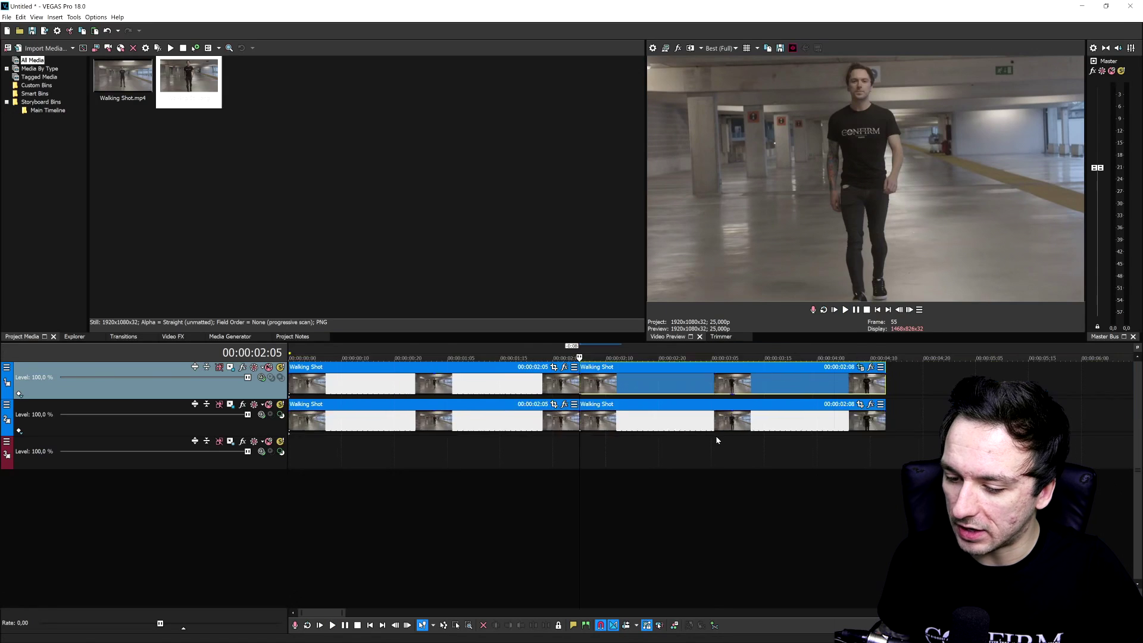
{"action": "key", "text": "space"}
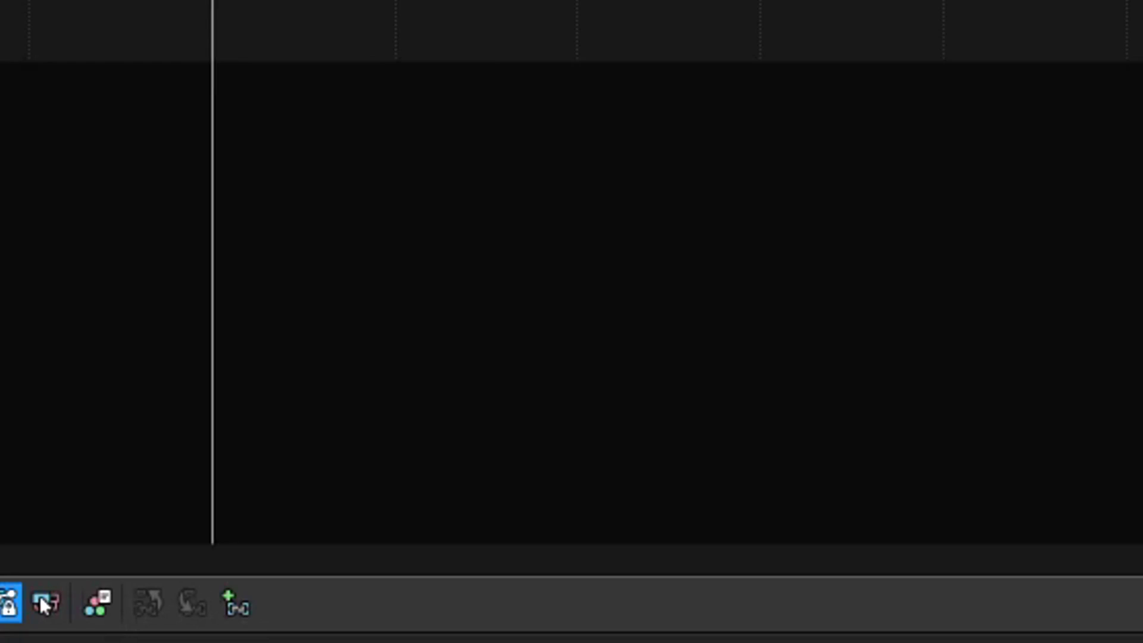
- Insert a velocity envelope on the second Walking Shot event of the lower track, set it to 0 %, and check playback
{"action": "right_click", "coordinate": [218, 2]}
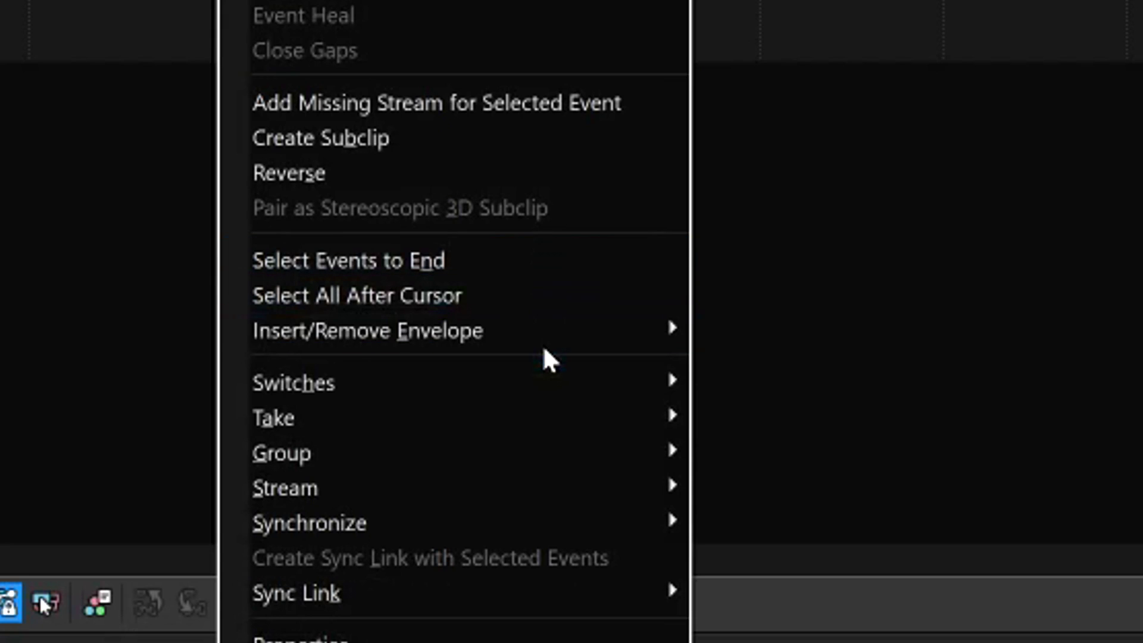
{"action": "mouse_move", "coordinate": [546, 329]}
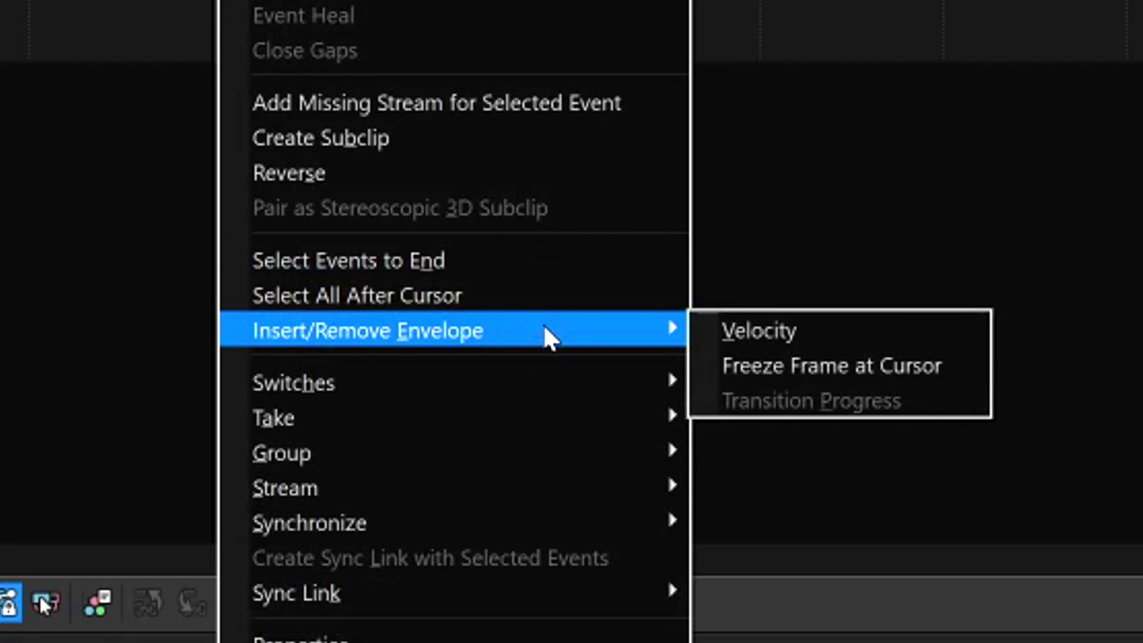
{"action": "left_click", "coordinate": [773, 330]}
{"action": "right_click", "coordinate": [117, 620]}
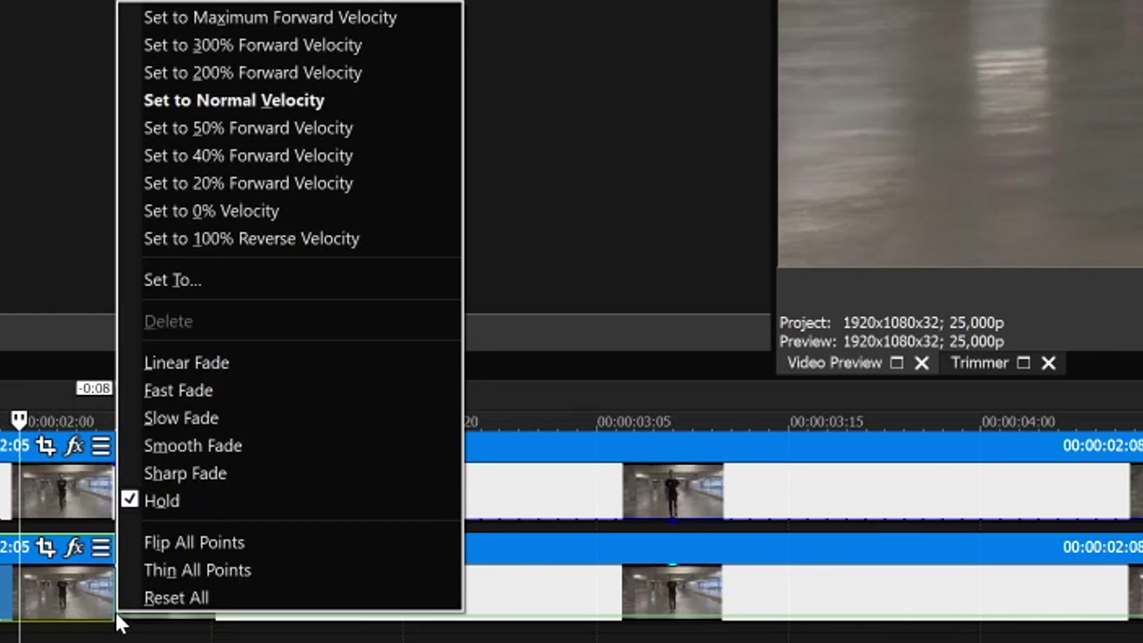
{"action": "left_click", "coordinate": [245, 280]}
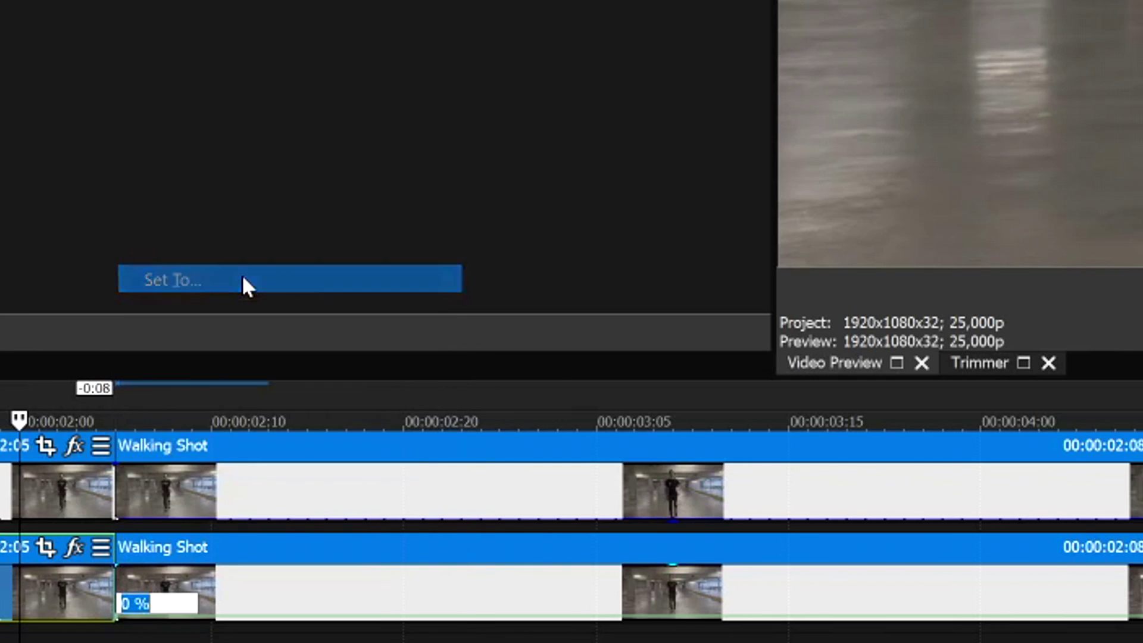
{"action": "key", "text": "Return"}
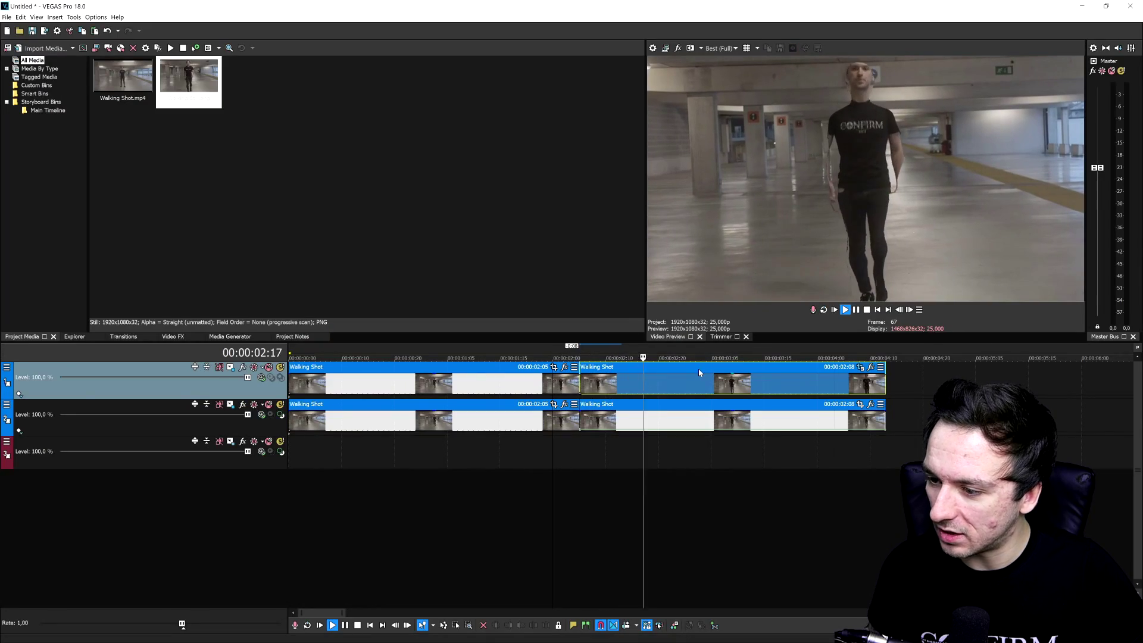
{"action": "key", "text": "space"}
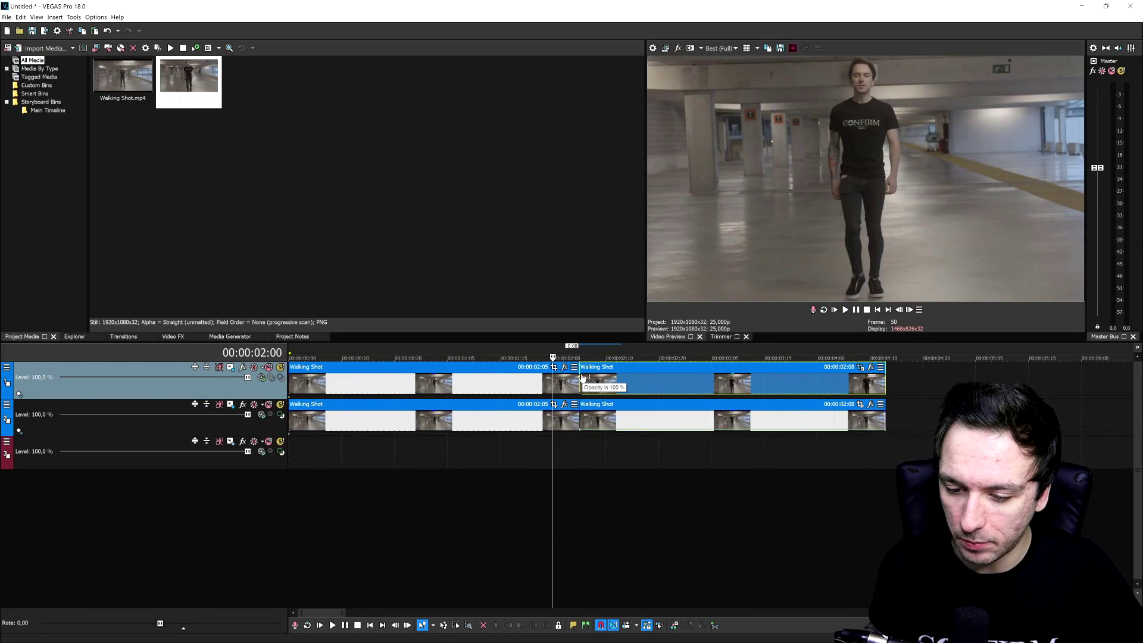
- Insert a velocity envelope on the second Walking Shot event of the top track, set it to 0 %, and play the freeze
{"action": "right_click", "coordinate": [583, 378]}
{"action": "mouse_move", "coordinate": [689, 548]}
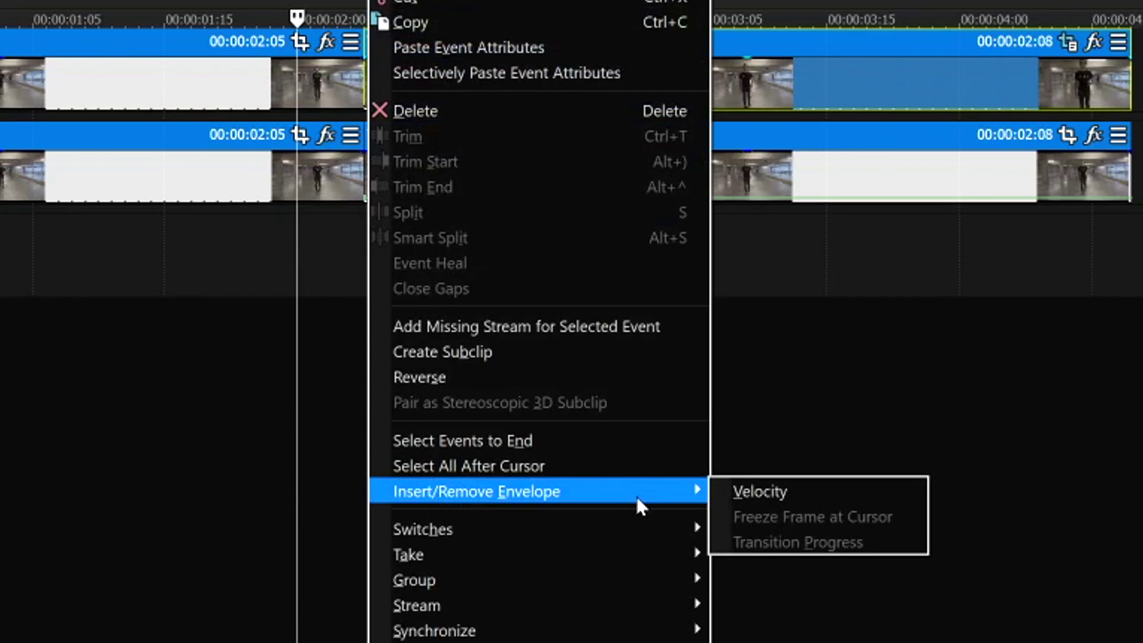
{"action": "left_click", "coordinate": [823, 495]}
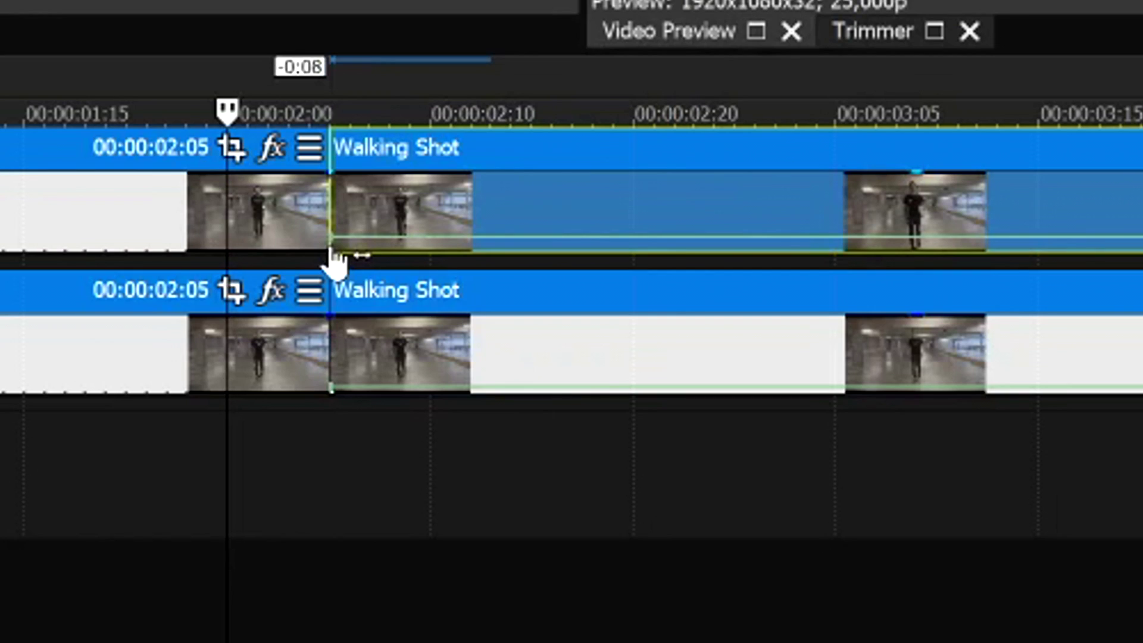
{"action": "right_click", "coordinate": [331, 244]}
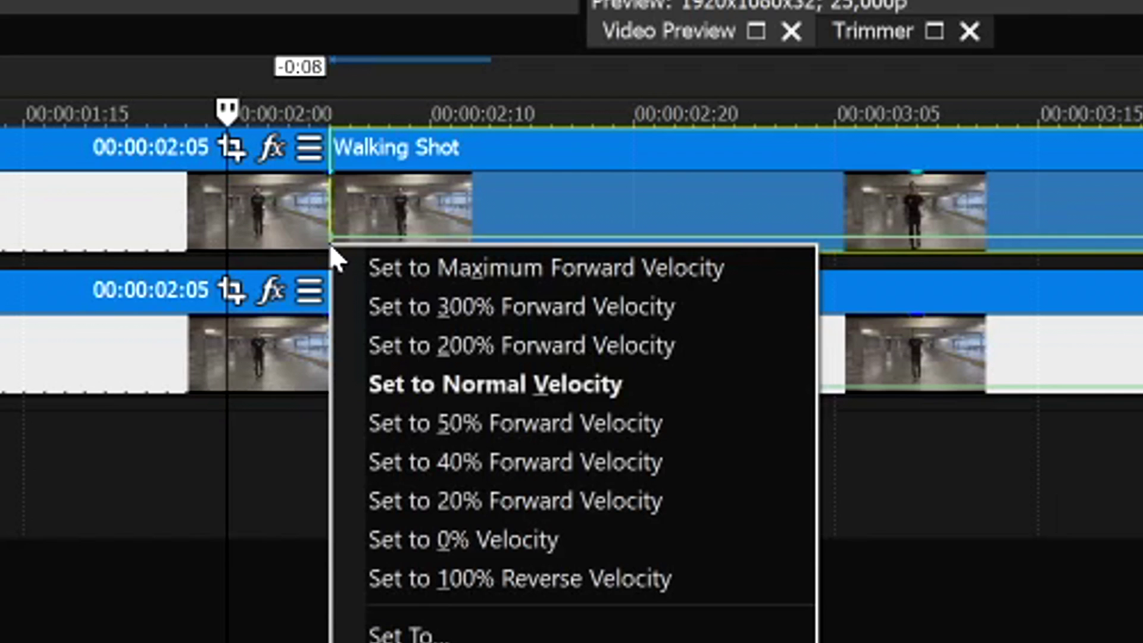
{"action": "left_click", "coordinate": [513, 634]}
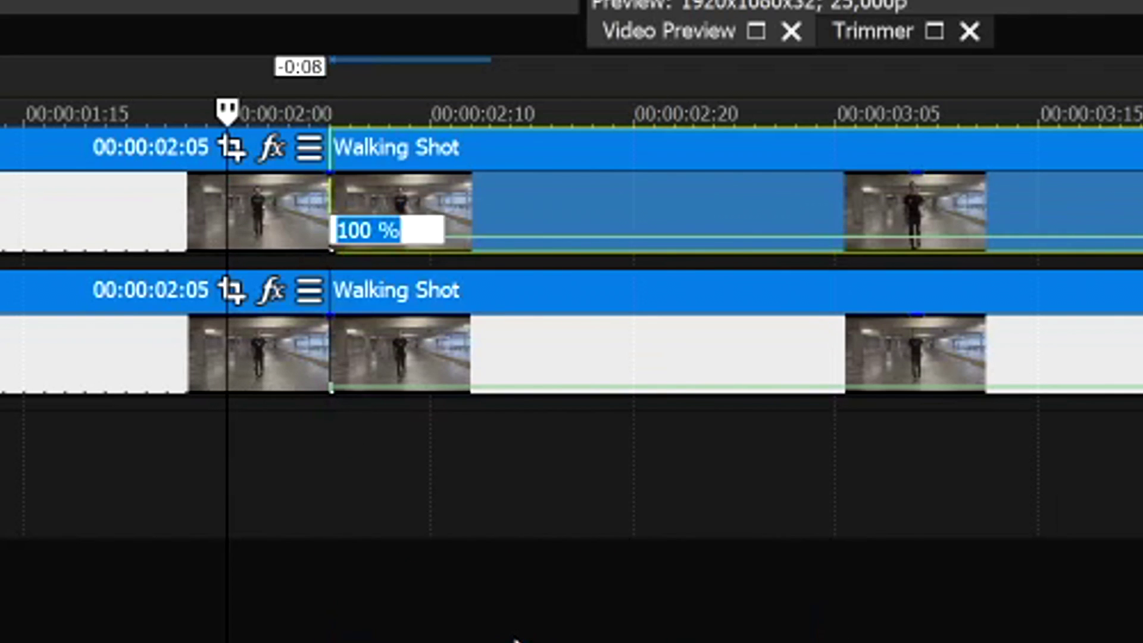
{"action": "type", "text": "0"}
{"action": "key", "text": "Return"}
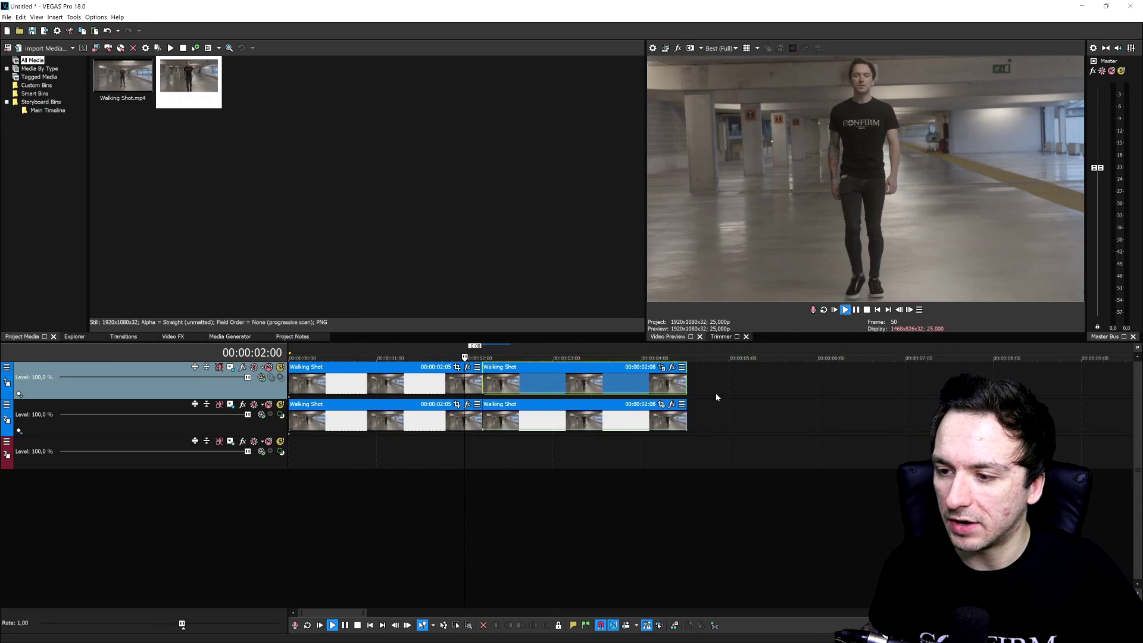
{"action": "scroll", "coordinate": [718, 397], "scroll_direction": "up", "scroll_amount": 2}
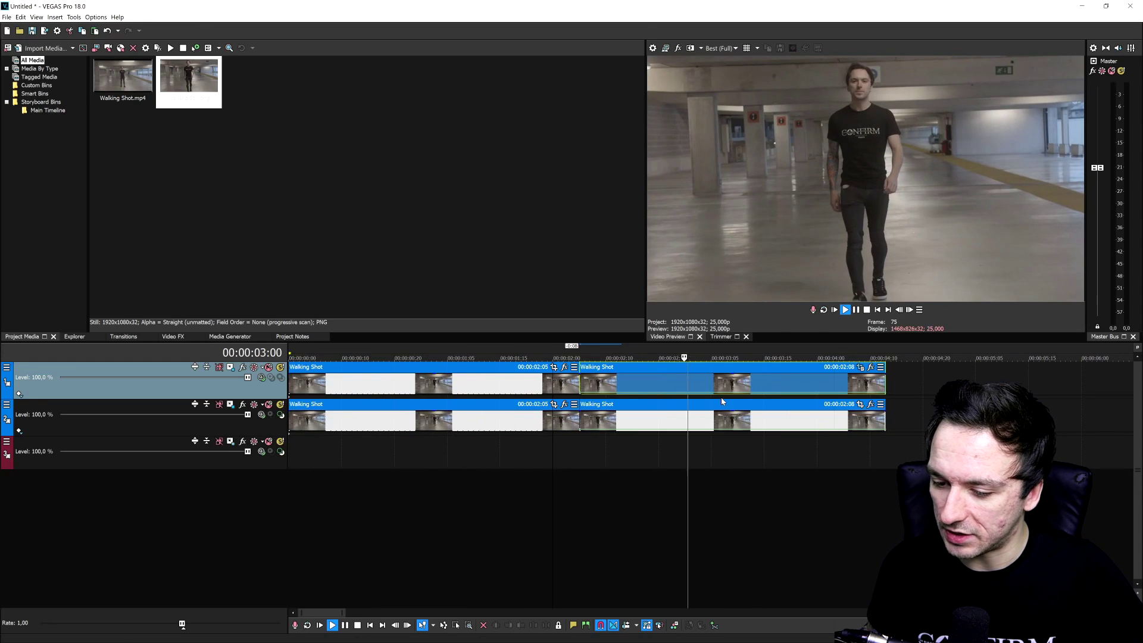
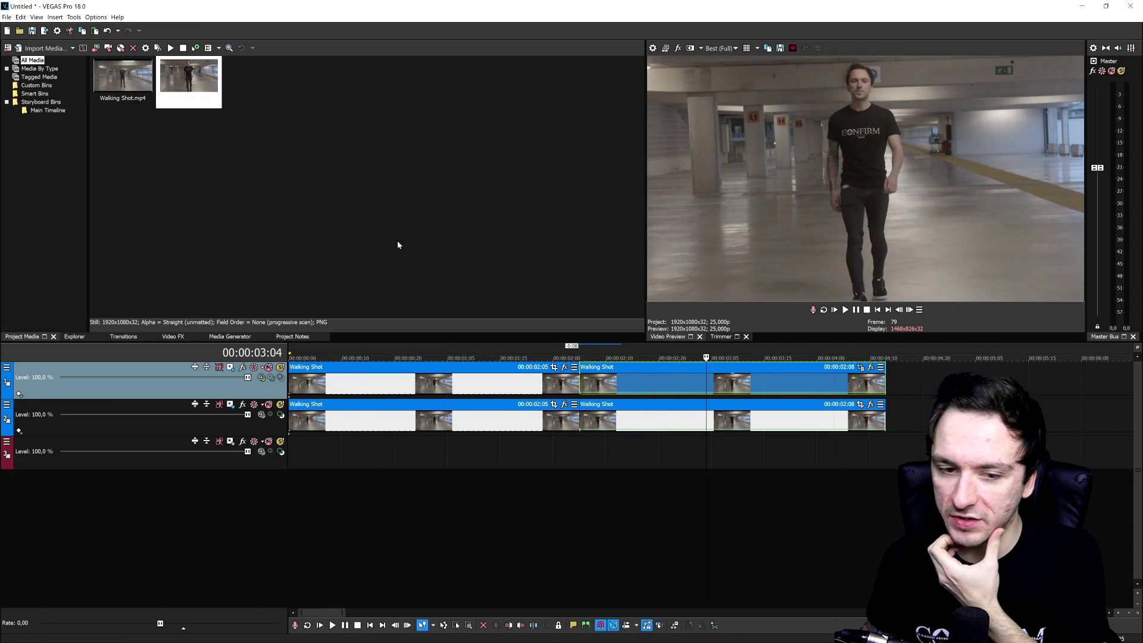
- Try LUT Filter preset 9 on the second Walking Shot event of the lower track and undo it
{"action": "left_click", "coordinate": [173, 336]}
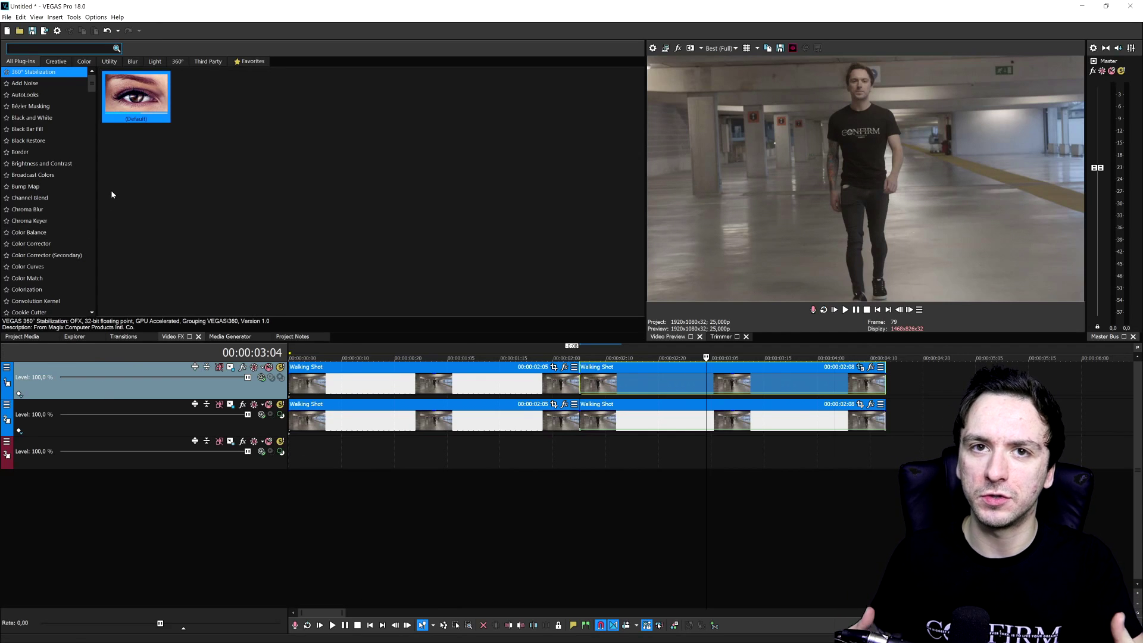
{"action": "scroll", "coordinate": [80, 196], "scroll_direction": "down", "scroll_amount": 4}
{"action": "scroll", "coordinate": [81, 196], "scroll_direction": "down", "scroll_amount": 3}
{"action": "scroll", "coordinate": [74, 219], "scroll_direction": "down", "scroll_amount": 3}
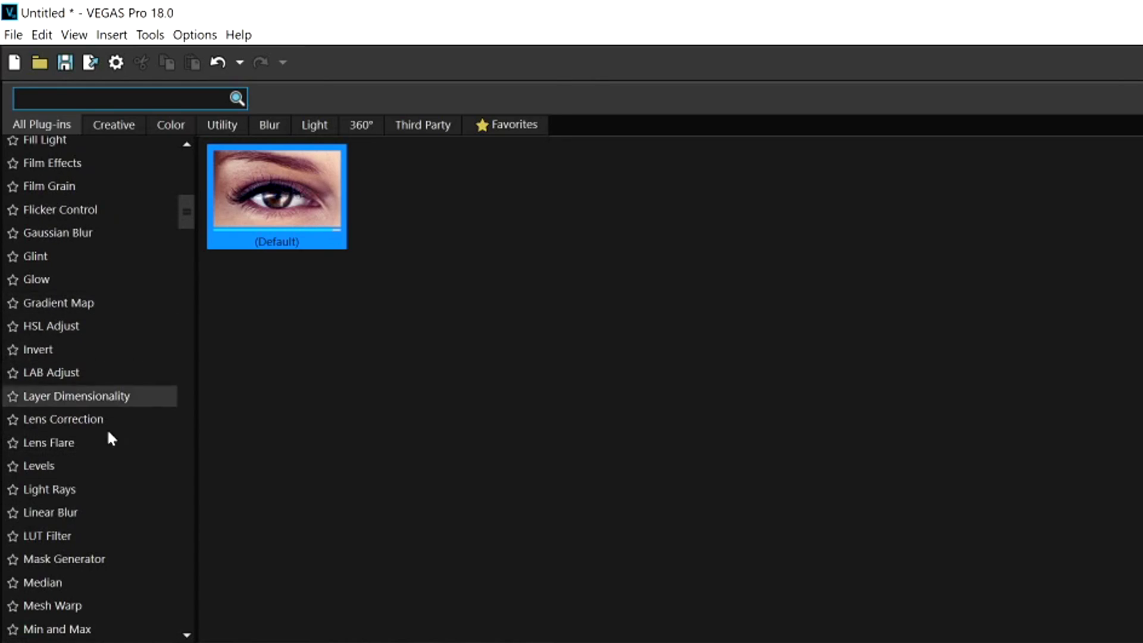
{"action": "left_click", "coordinate": [119, 536]}
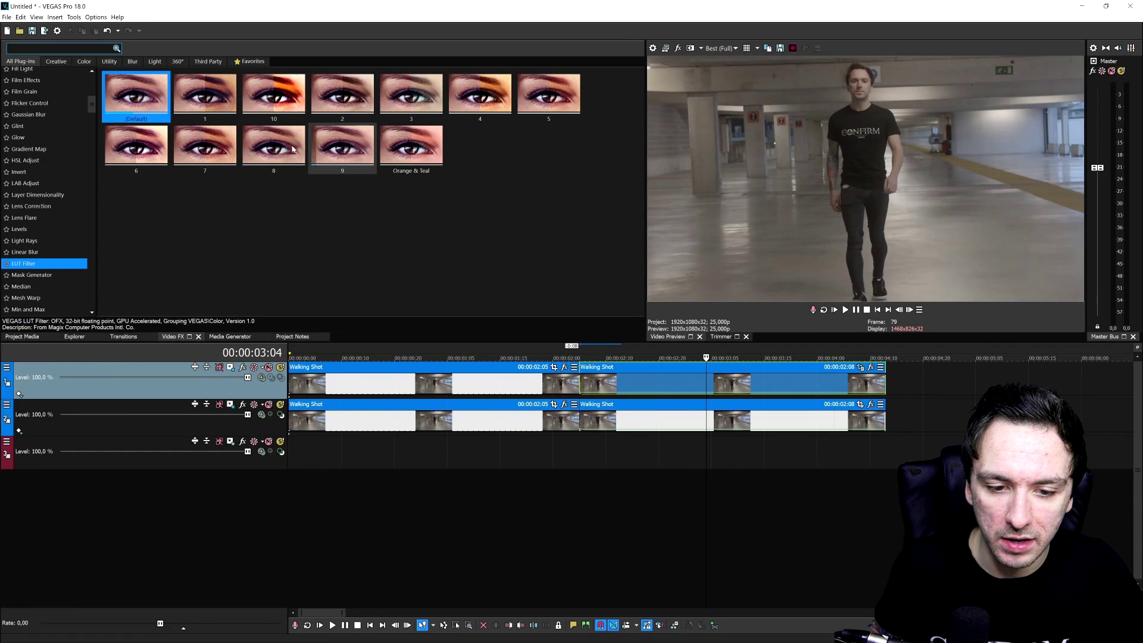
{"action": "left_click", "coordinate": [342, 152]}
{"action": "left_click_drag", "start_coordinate": [674, 416], "coordinate": [675, 414]}
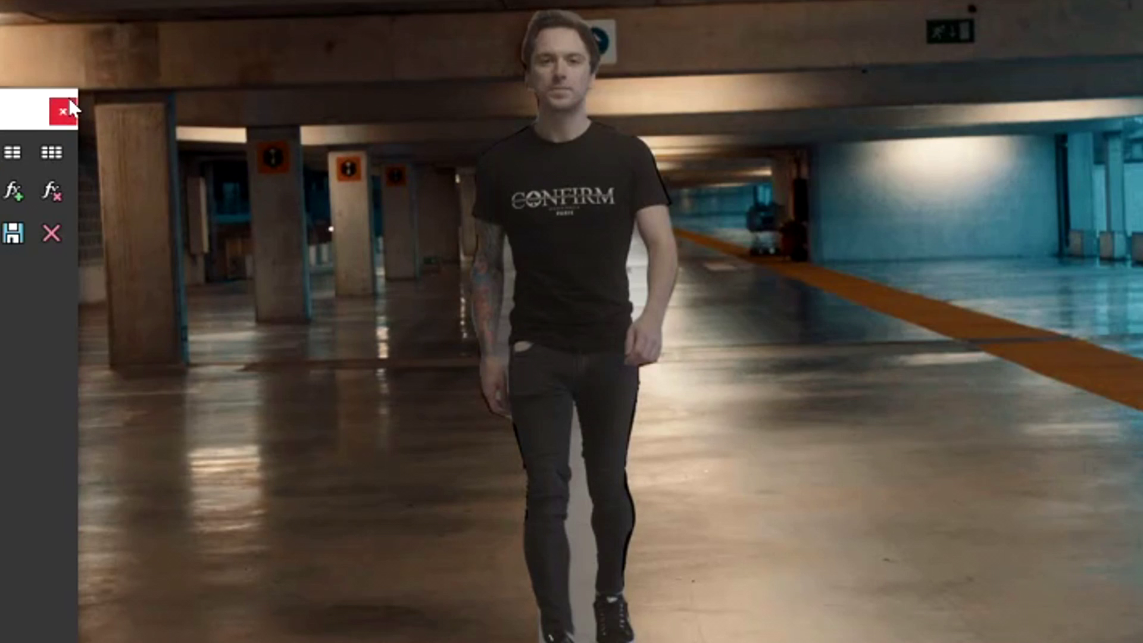
{"action": "left_click", "coordinate": [70, 108]}
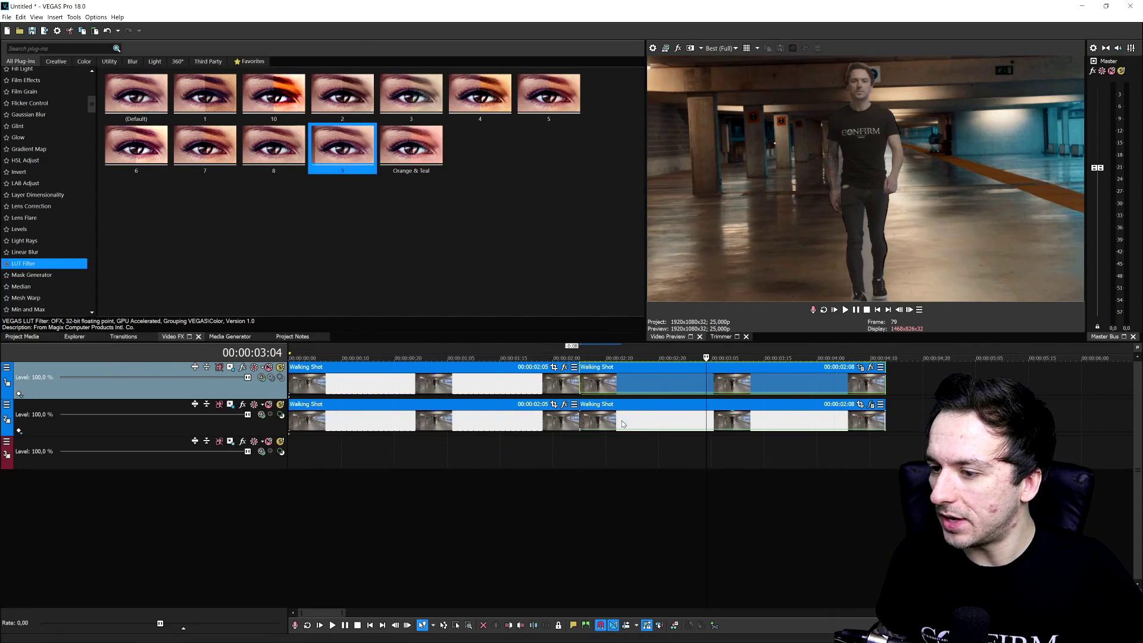
{"action": "key", "text": "ctrl+z"}
{"action": "key", "text": "ctrl+z"}
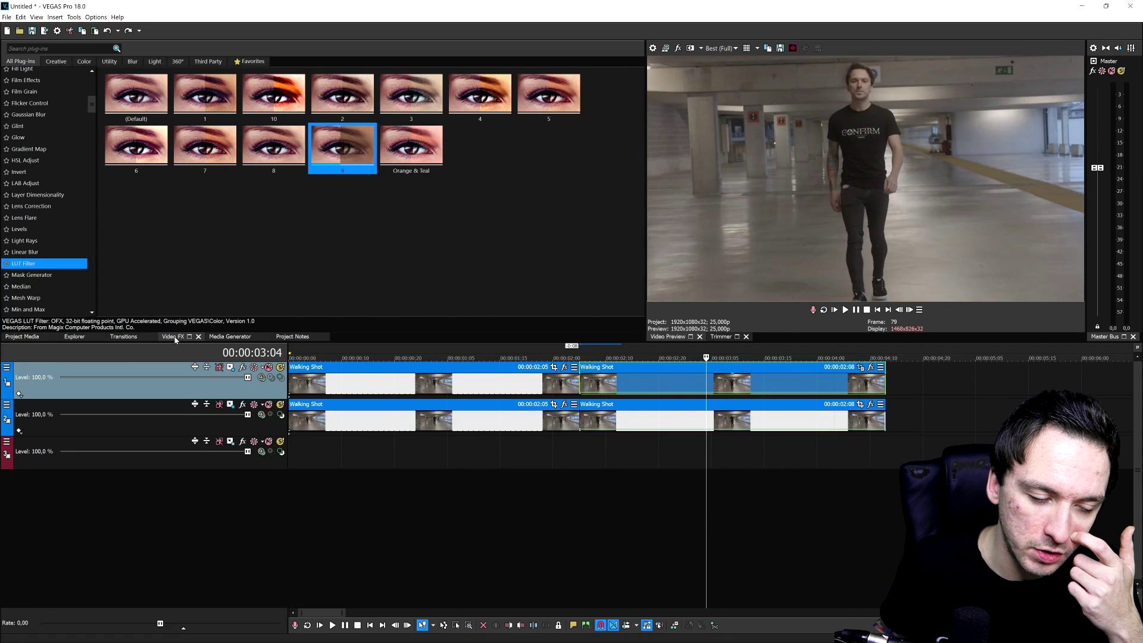
- Apply the default Color Corrector to the second event of the lower track, shift its Low wheel to blue (335,14; 1,000), and close the effect window
{"action": "scroll", "coordinate": [48, 179], "scroll_direction": "up", "scroll_amount": 10}
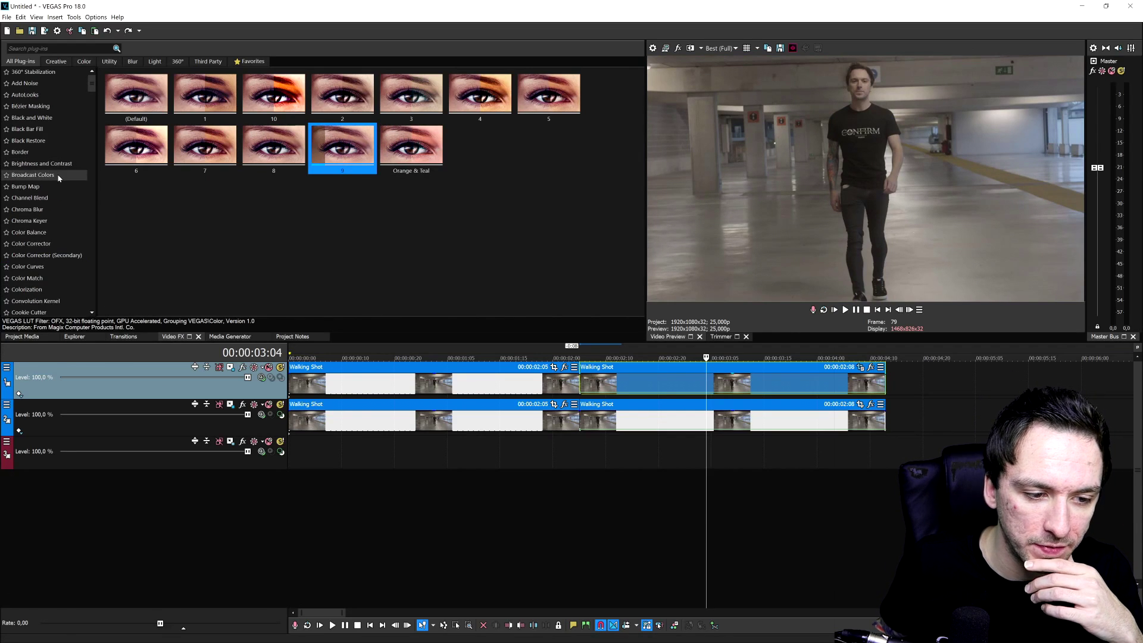
{"action": "left_click", "coordinate": [31, 243]}
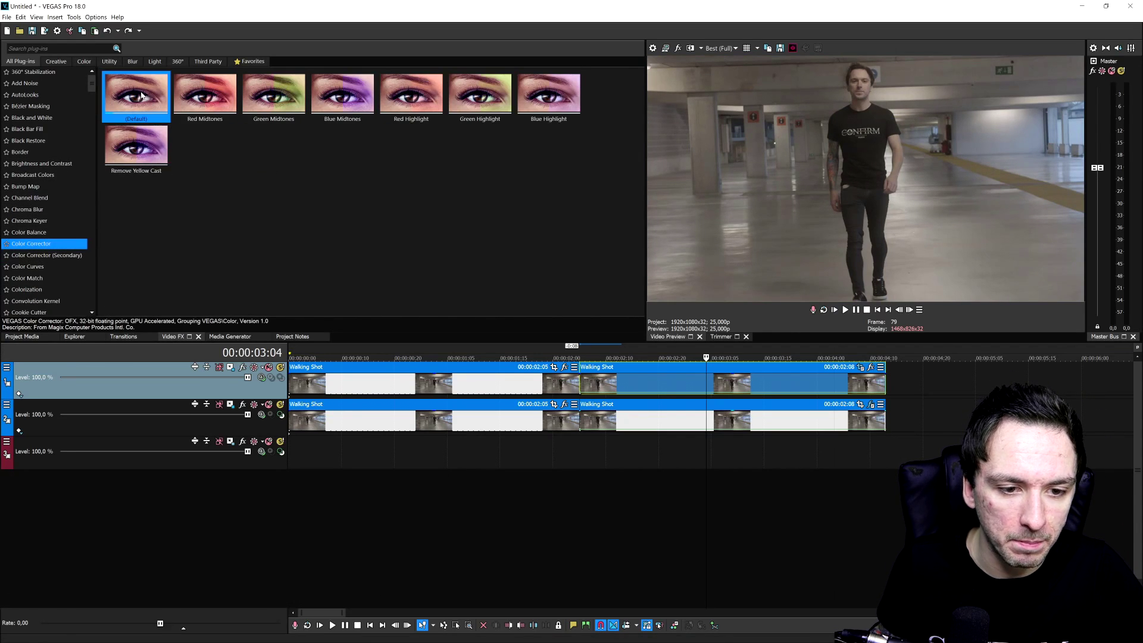
{"action": "left_click_drag", "start_coordinate": [615, 417], "coordinate": [616, 417]}
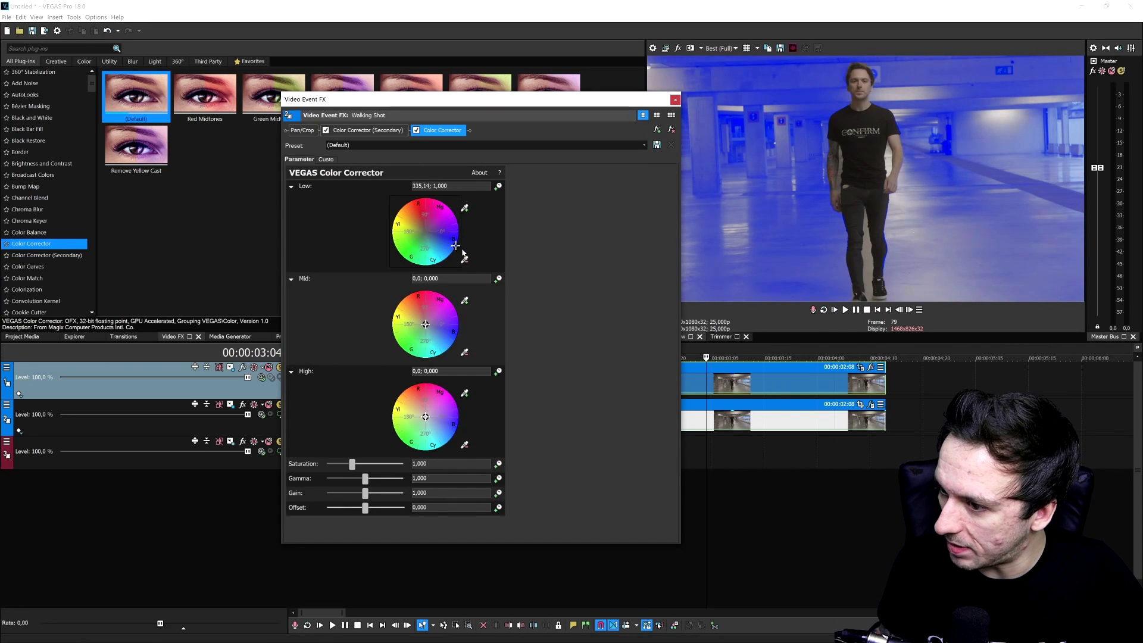
{"action": "left_click", "coordinate": [676, 99]}
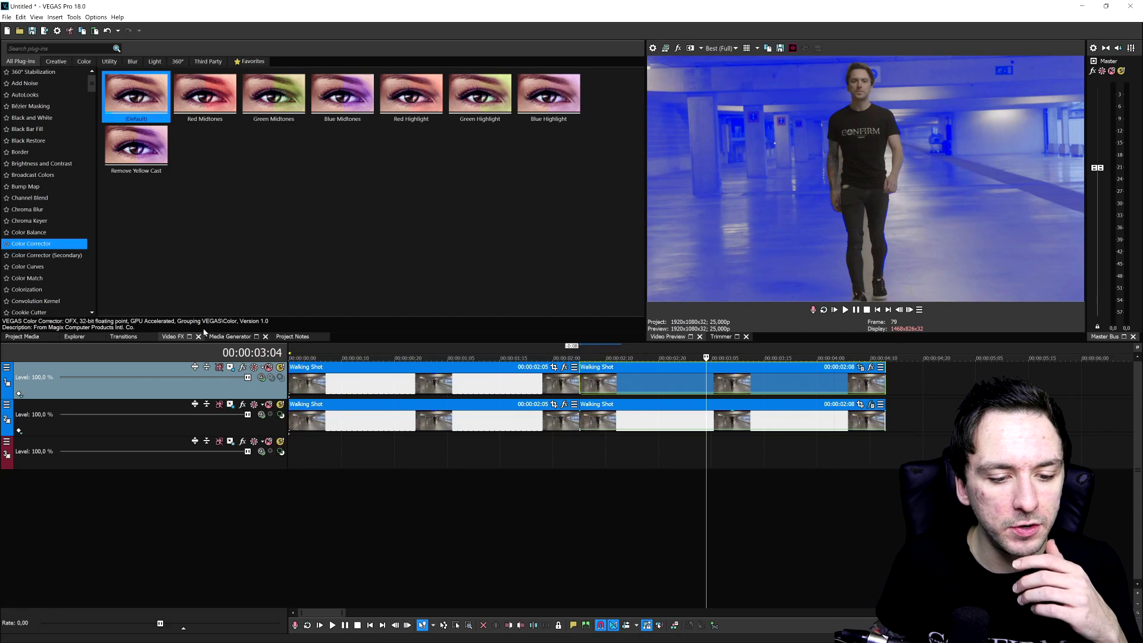
- Apply the default Brightness and Contrast effect to Track 1 and slightly increase its contrast
{"action": "left_click", "coordinate": [42, 163]}
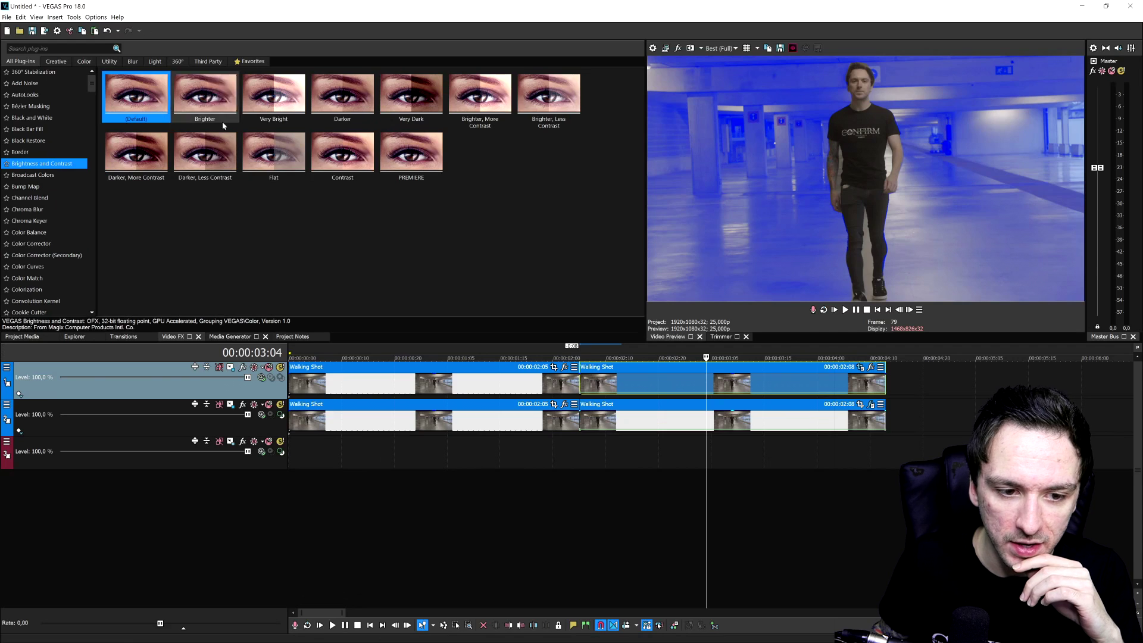
{"action": "left_click_drag", "start_coordinate": [223, 125], "coordinate": [191, 382]}
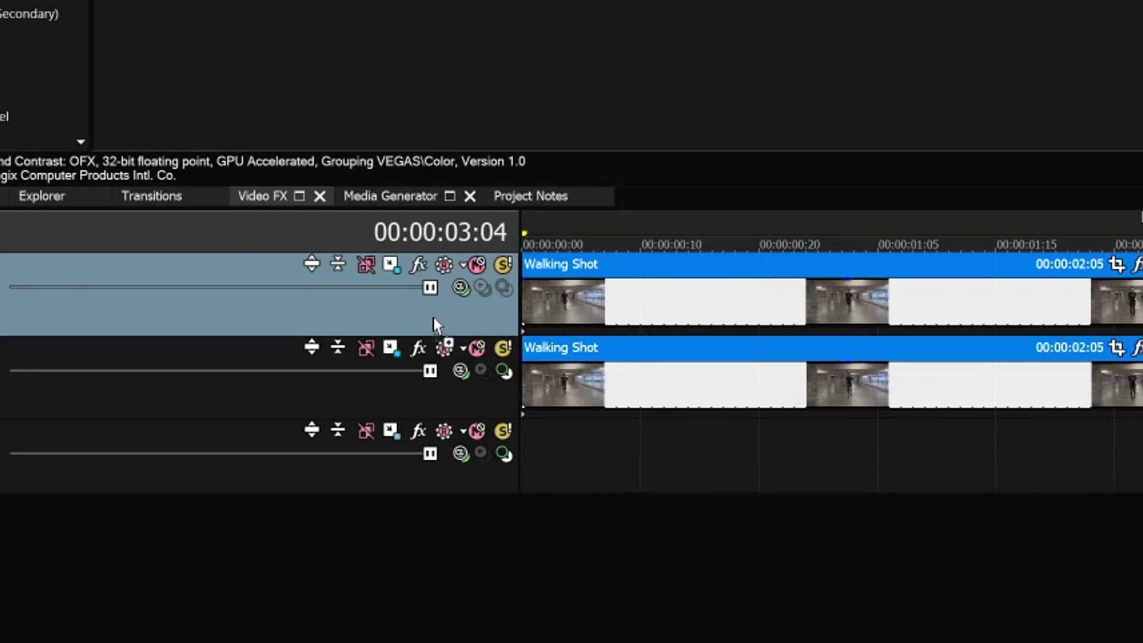
{"action": "left_click_drag", "start_coordinate": [434, 319], "coordinate": [284, 287]}
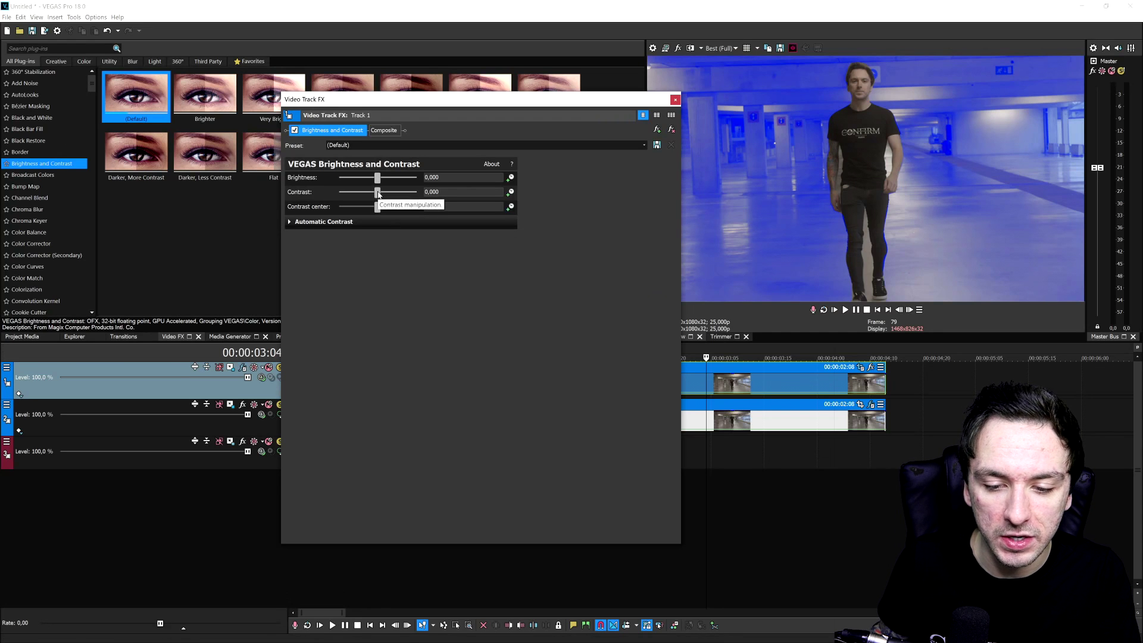
{"action": "left_click_drag", "start_coordinate": [380, 194], "coordinate": [390, 194]}
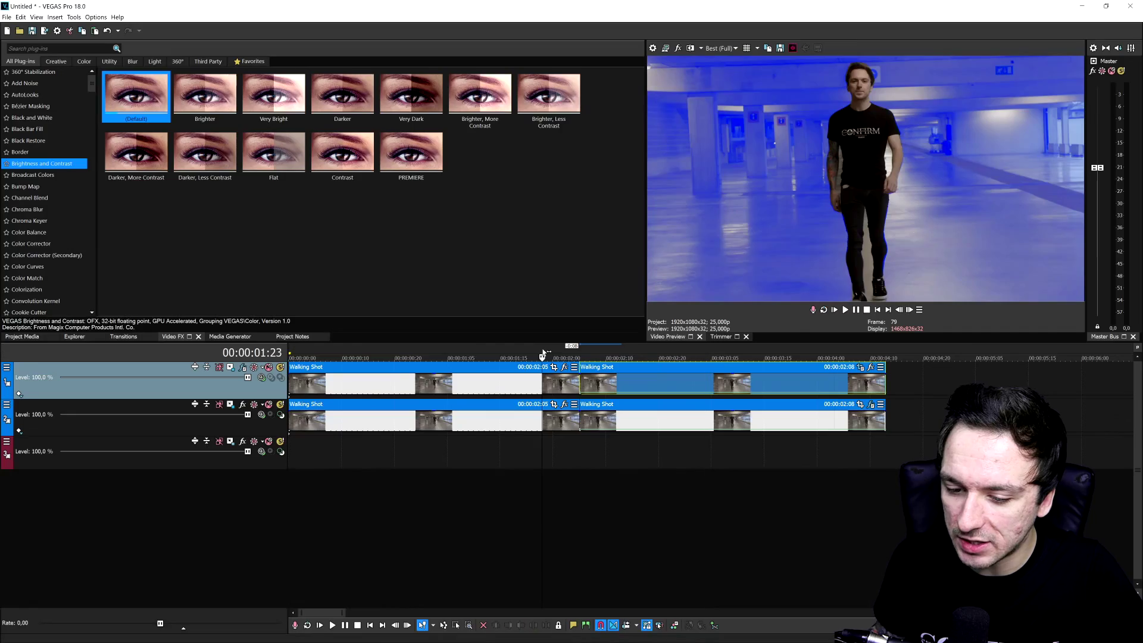
- Add a Position keyframe to the second top-track Walking Shot event, cropping to about 1,216 × 684 around the man
{"action": "key", "text": "space"}
{"action": "key", "text": "space"}
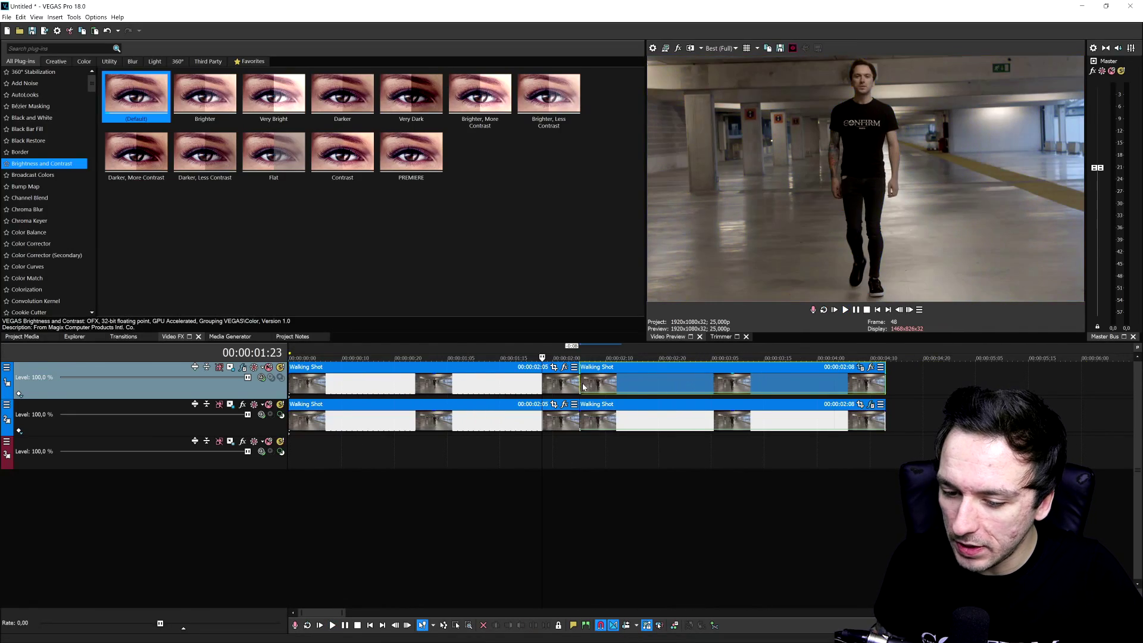
{"action": "left_click", "coordinate": [583, 387]}
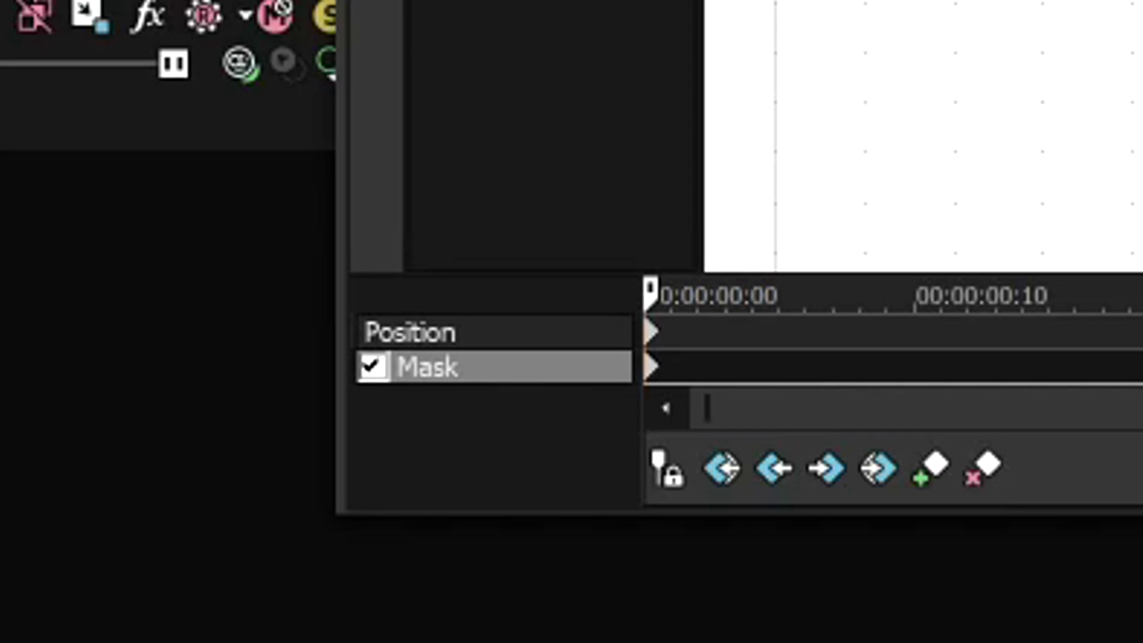
{"action": "left_click", "coordinate": [471, 337]}
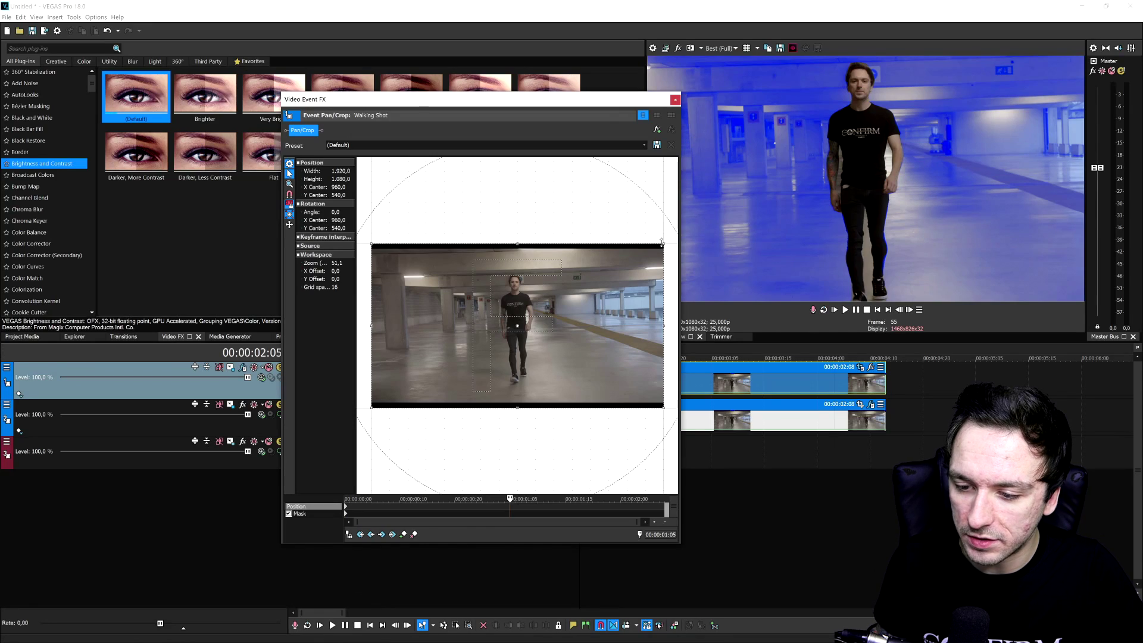
{"action": "left_click_drag", "start_coordinate": [663, 243], "coordinate": [579, 291]}
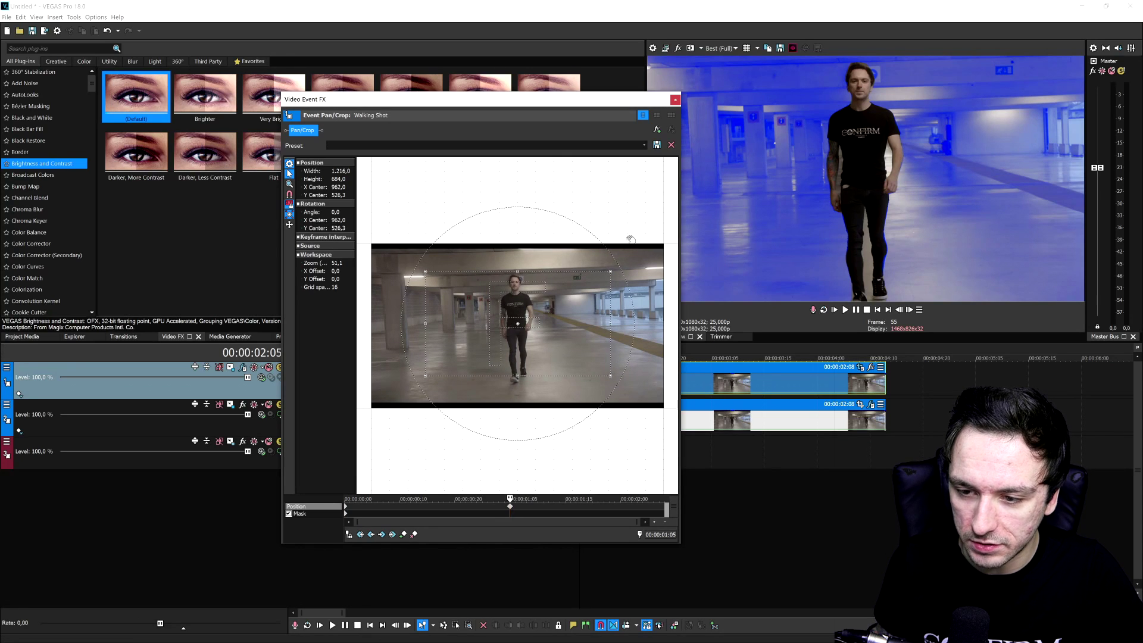
{"action": "left_click", "coordinate": [675, 101]}
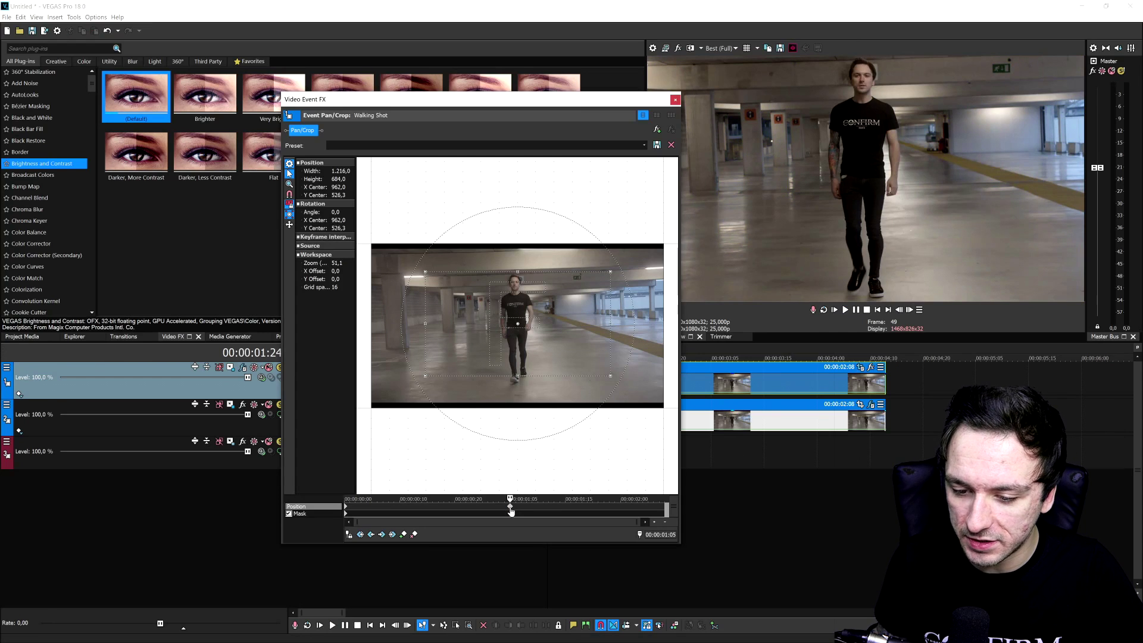
- Move the zoomed crop keyframe to the end of the event and play back the frozen section
{"action": "left_click_drag", "start_coordinate": [511, 506], "coordinate": [627, 507]}
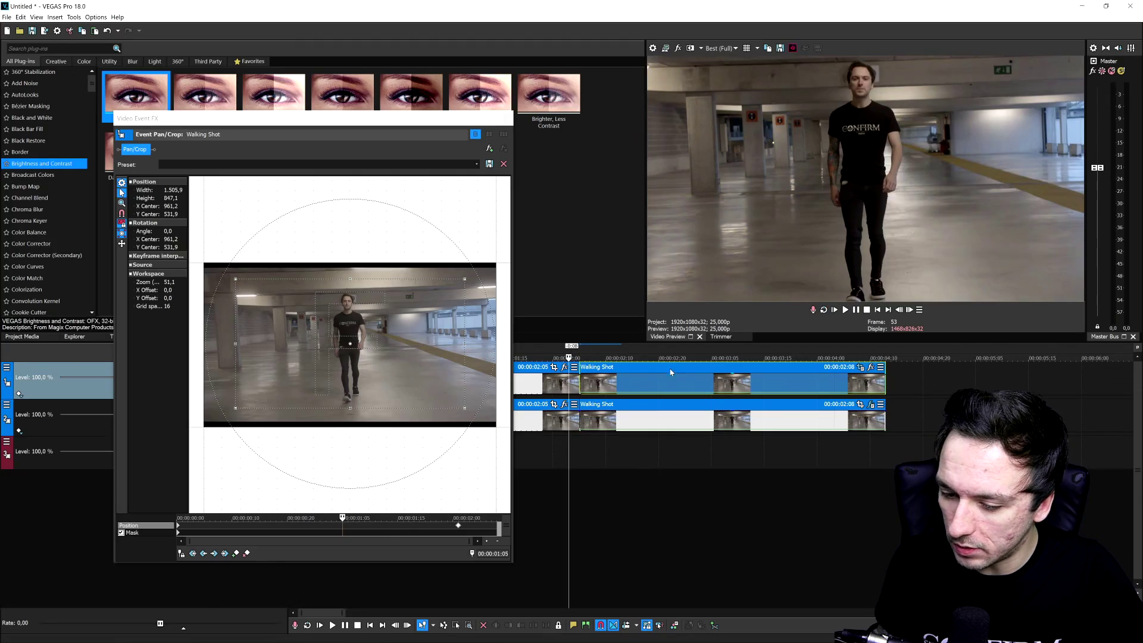
{"action": "left_click_drag", "start_coordinate": [727, 354], "coordinate": [774, 347]}
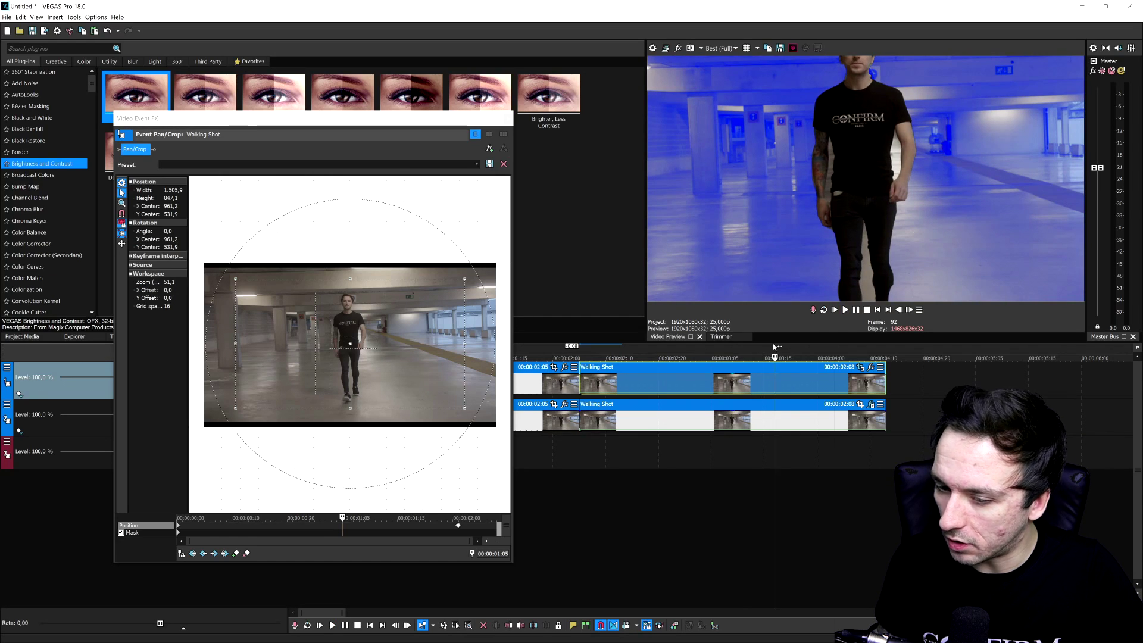
{"action": "key", "text": "space"}
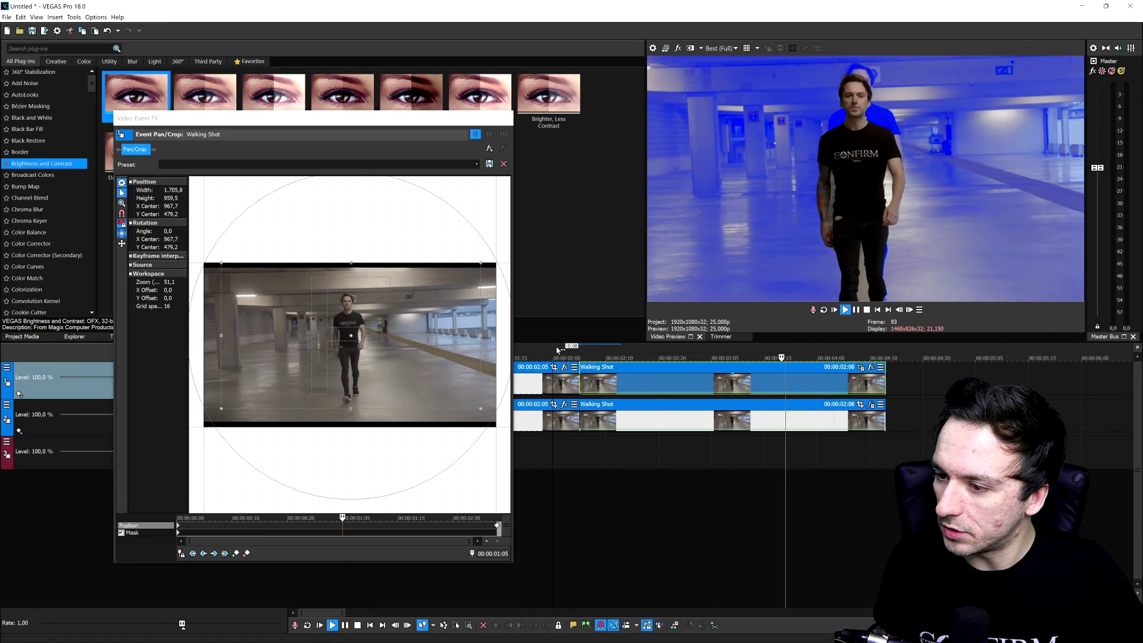
{"action": "key", "text": "space"}
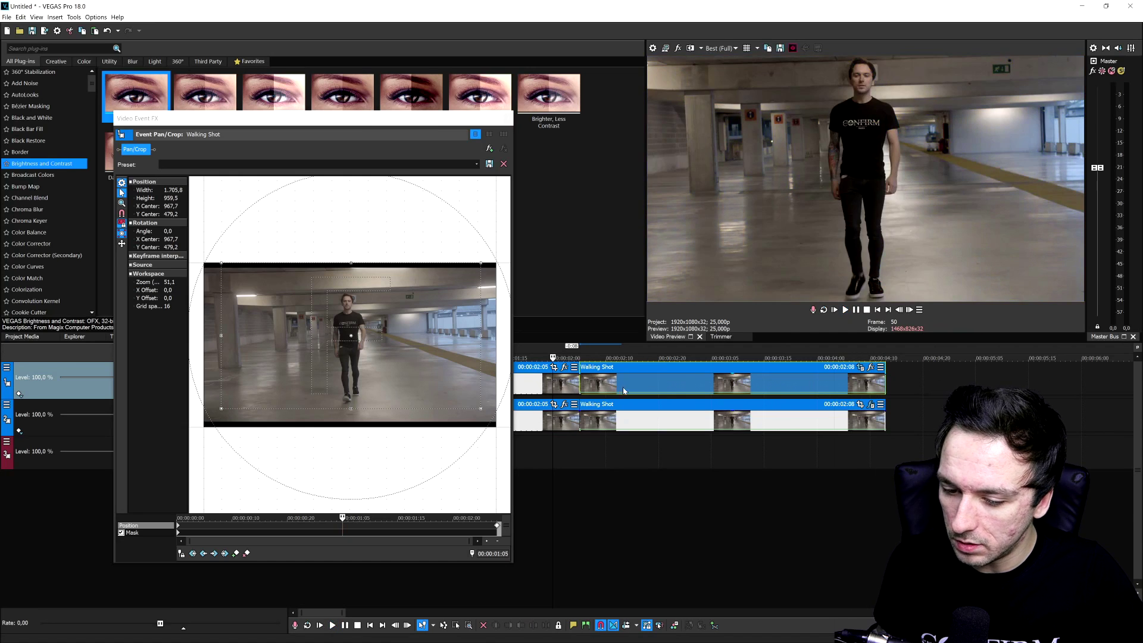
- Tighten the crop at the event's end keyframe around the man's upper body and check the stronger zoom
{"action": "left_click", "coordinate": [498, 527]}
{"action": "left_click_drag", "start_coordinate": [479, 254], "coordinate": [440, 293]}
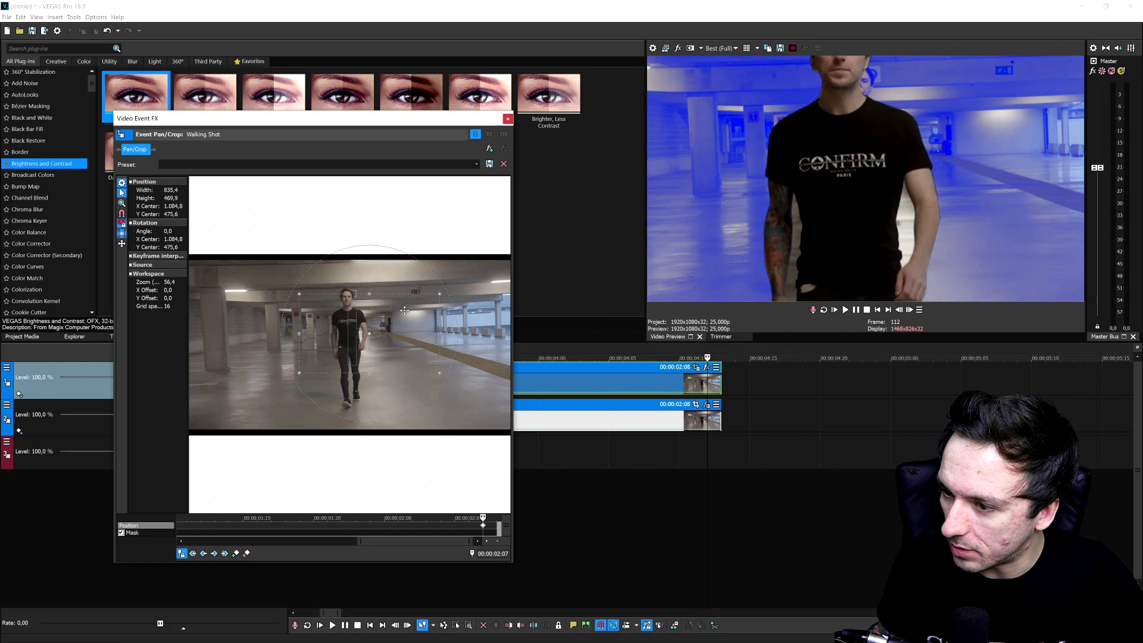
{"action": "key", "text": "space"}
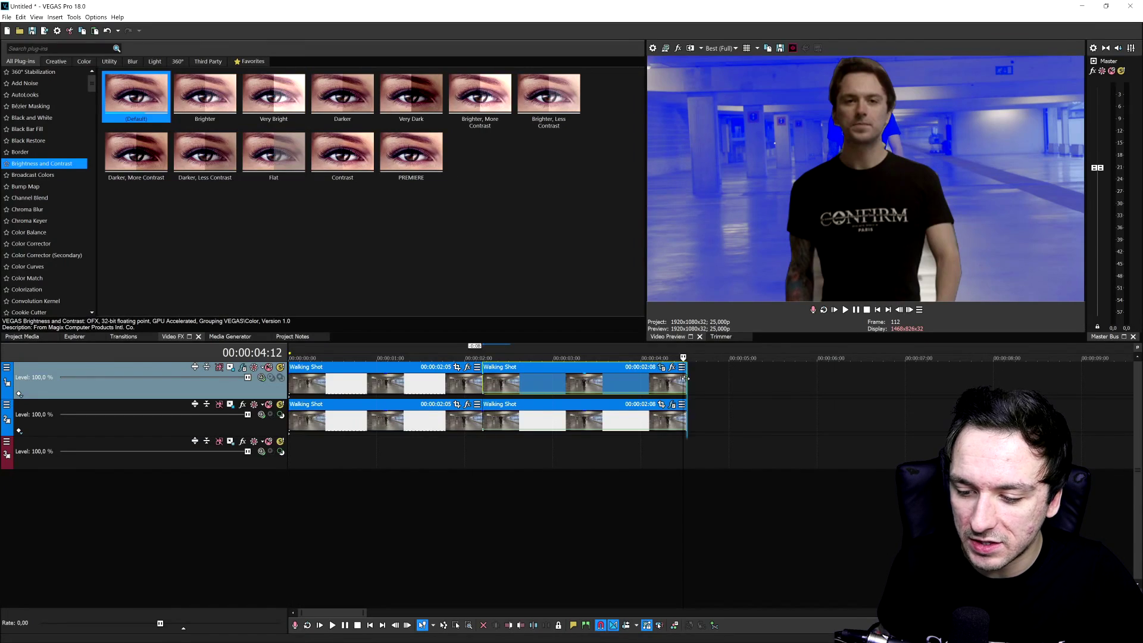
- Extend the second Walking Shot event to 00:00:06:13 on the top track and 00:00:06:15 on the lower track, and play the freeze
{"action": "left_click_drag", "start_coordinate": [686, 378], "coordinate": [1055, 396]}
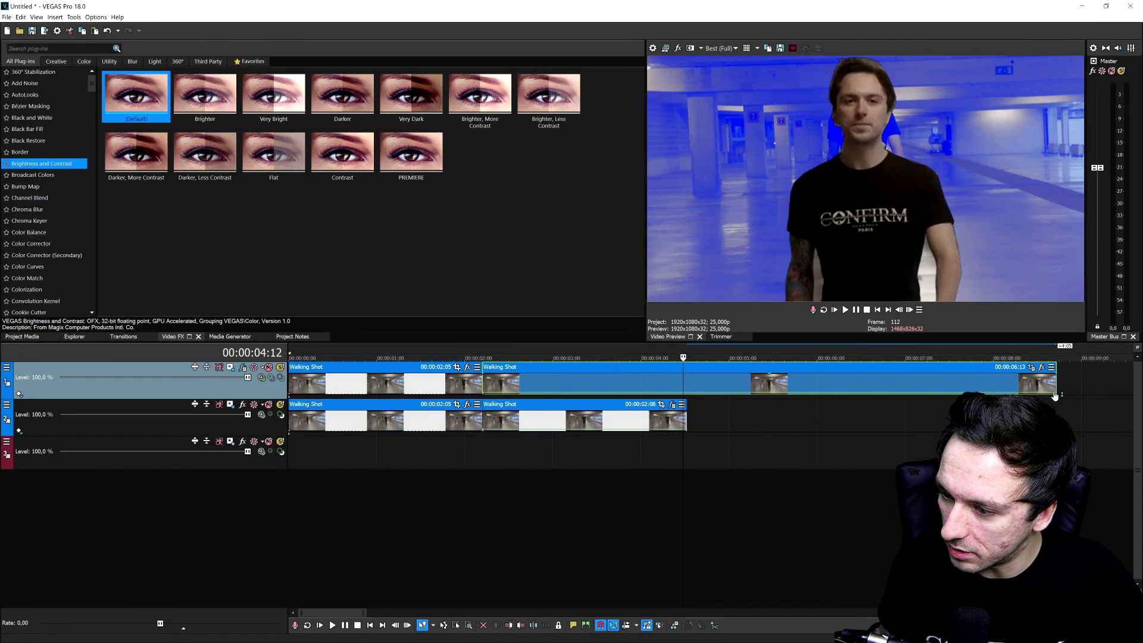
{"action": "left_click", "coordinate": [478, 352]}
{"action": "key", "text": "space"}
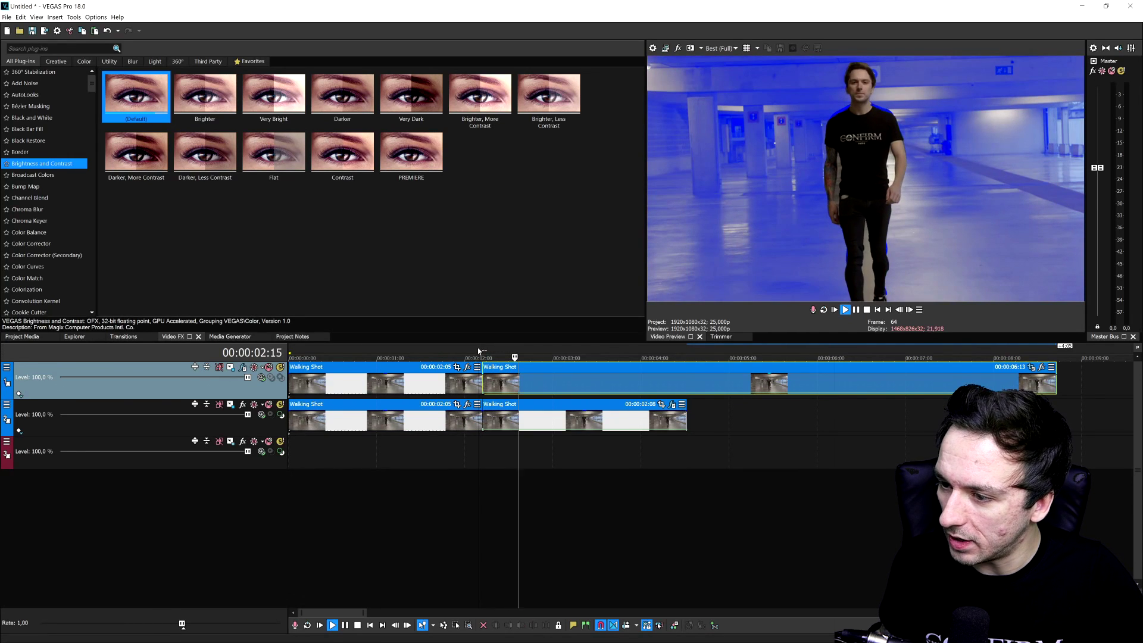
{"action": "key", "text": "space"}
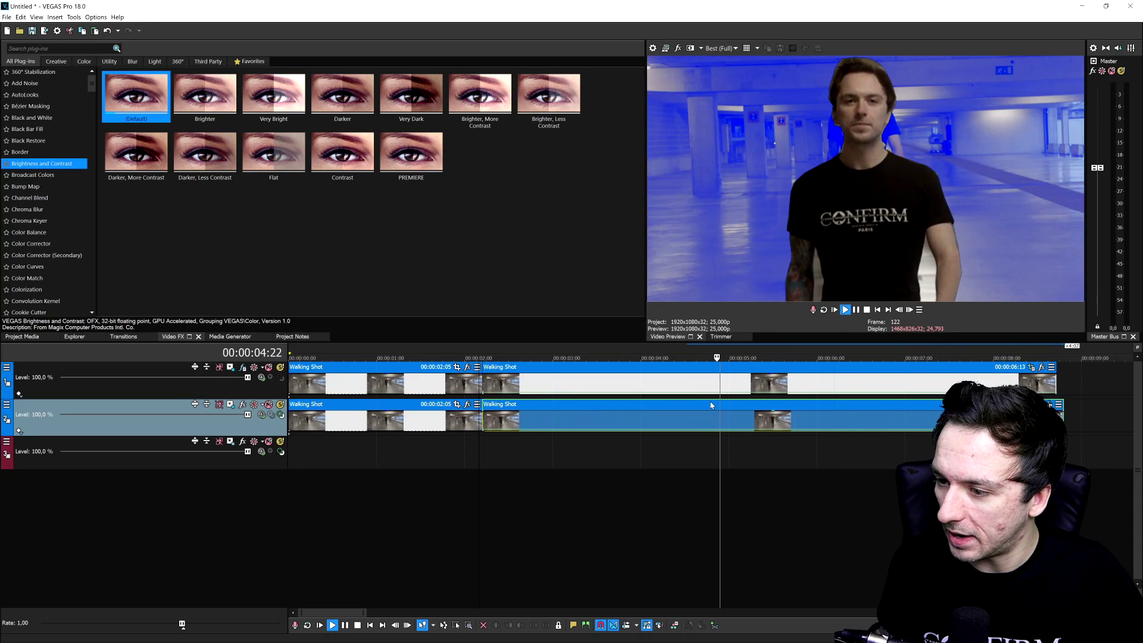
{"action": "key", "text": "space"}
{"action": "left_click", "coordinate": [531, 356]}
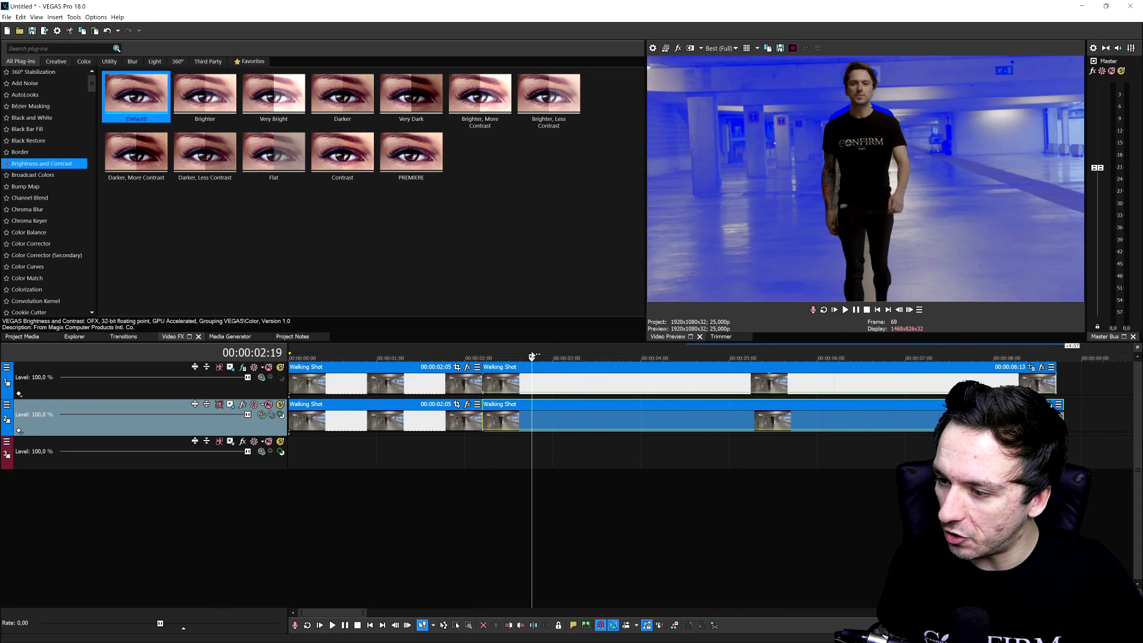
{"action": "left_click", "coordinate": [574, 353]}
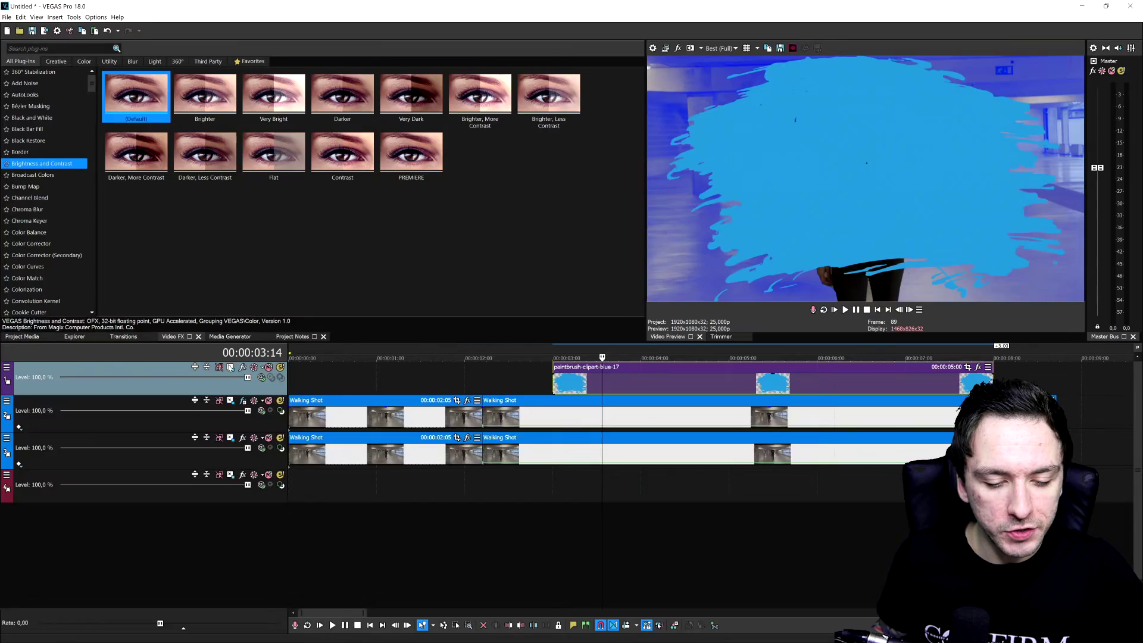
- Scale the paintbrush track to about 634 × 357 with Track Motion and place it beside the man at about X -395, Y 257
{"action": "left_click", "coordinate": [230, 375]}
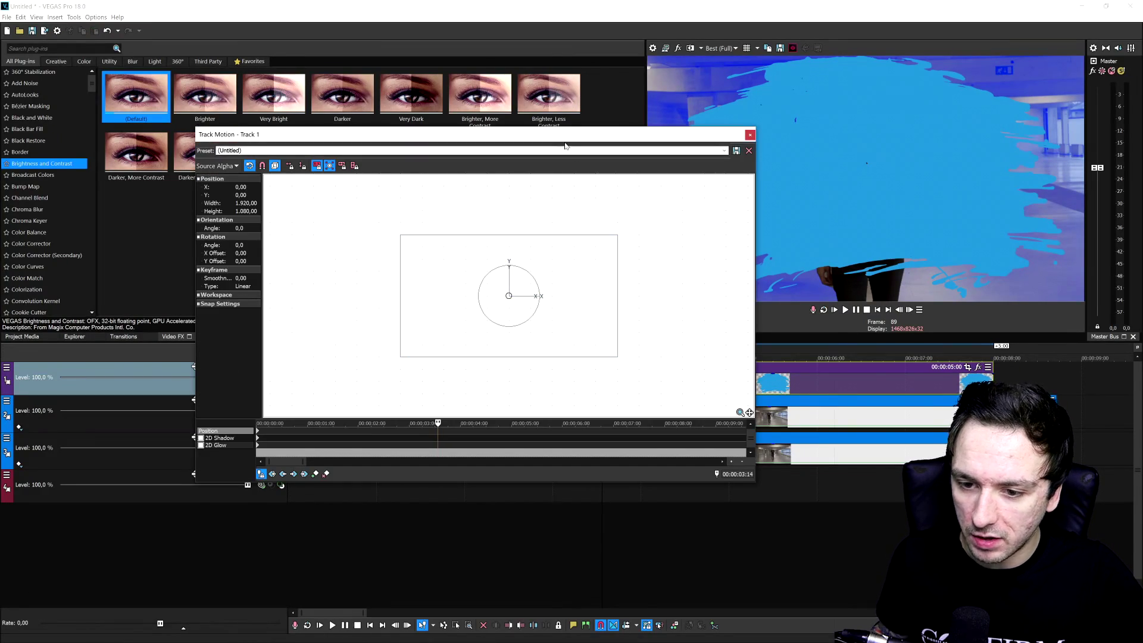
{"action": "left_click_drag", "start_coordinate": [452, 136], "coordinate": [522, 233]}
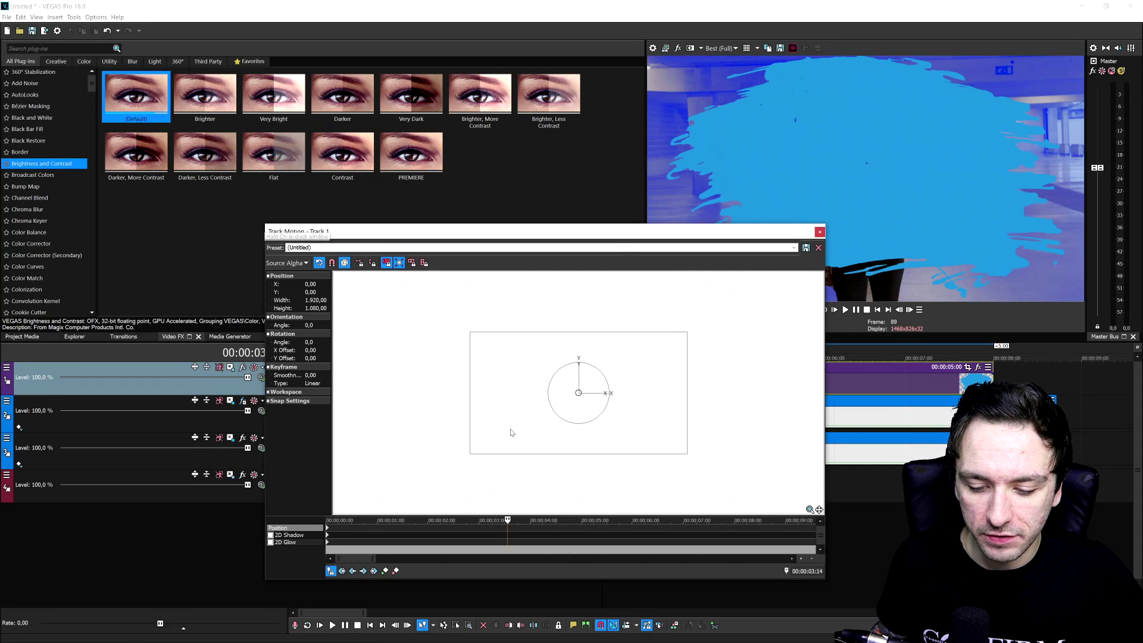
{"action": "left_click", "coordinate": [329, 575]}
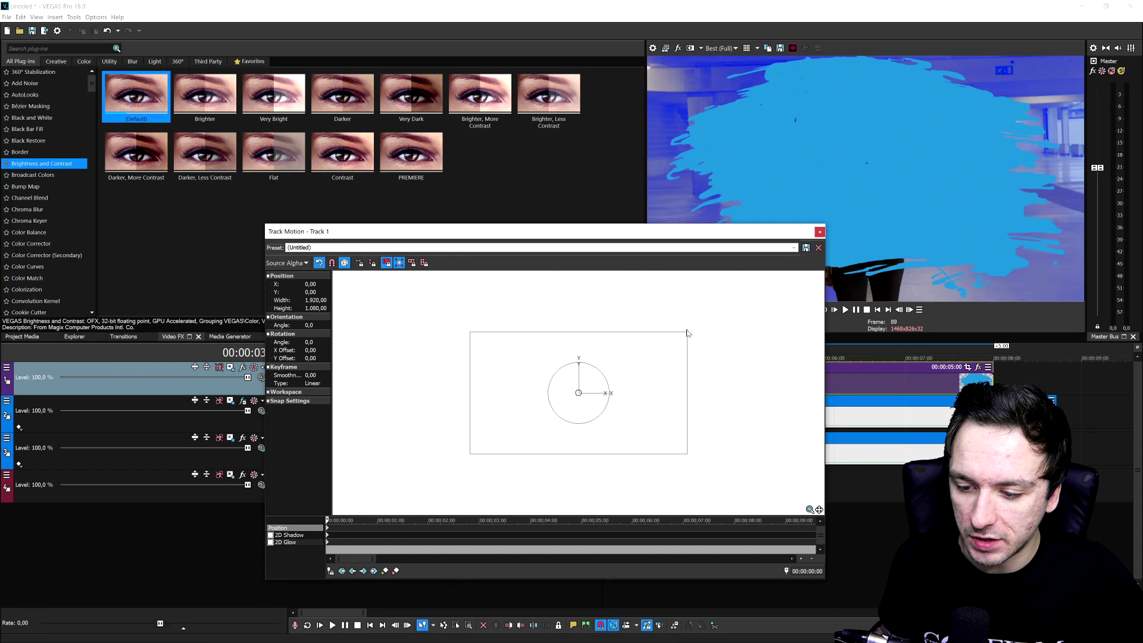
{"action": "left_click_drag", "start_coordinate": [690, 335], "coordinate": [534, 329]}
{"action": "left_click_drag", "start_coordinate": [646, 231], "coordinate": [398, 98]}
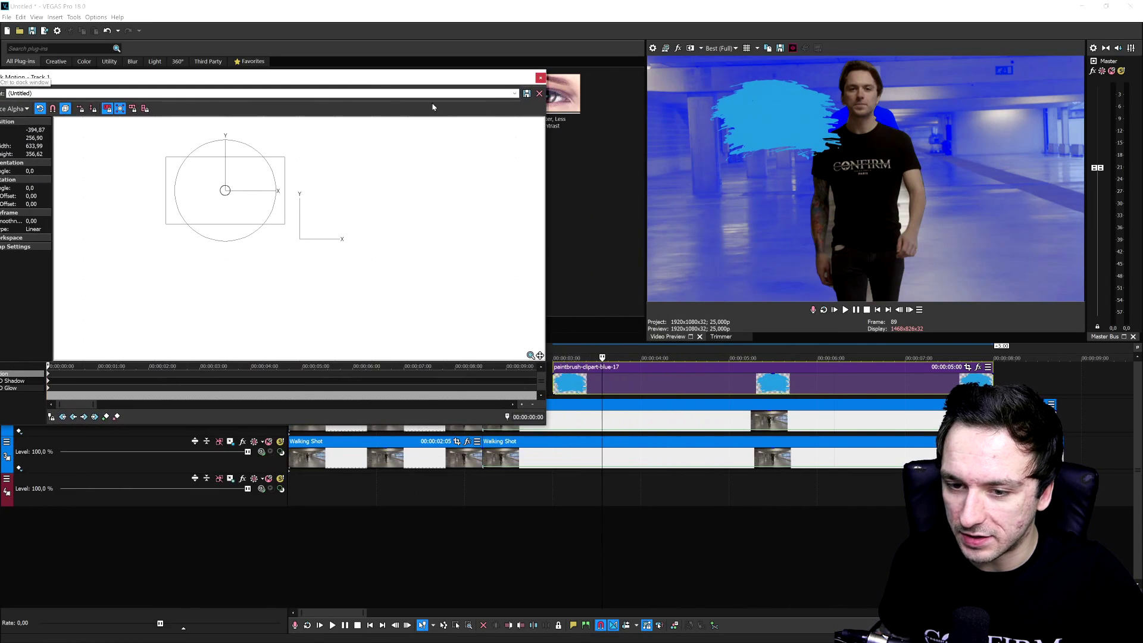
{"action": "left_click", "coordinate": [541, 78]}
- Align the paintbrush clip with the start of the freeze and place its track between the two Walking Shot tracks
{"action": "left_click_drag", "start_coordinate": [590, 385], "coordinate": [519, 386]}
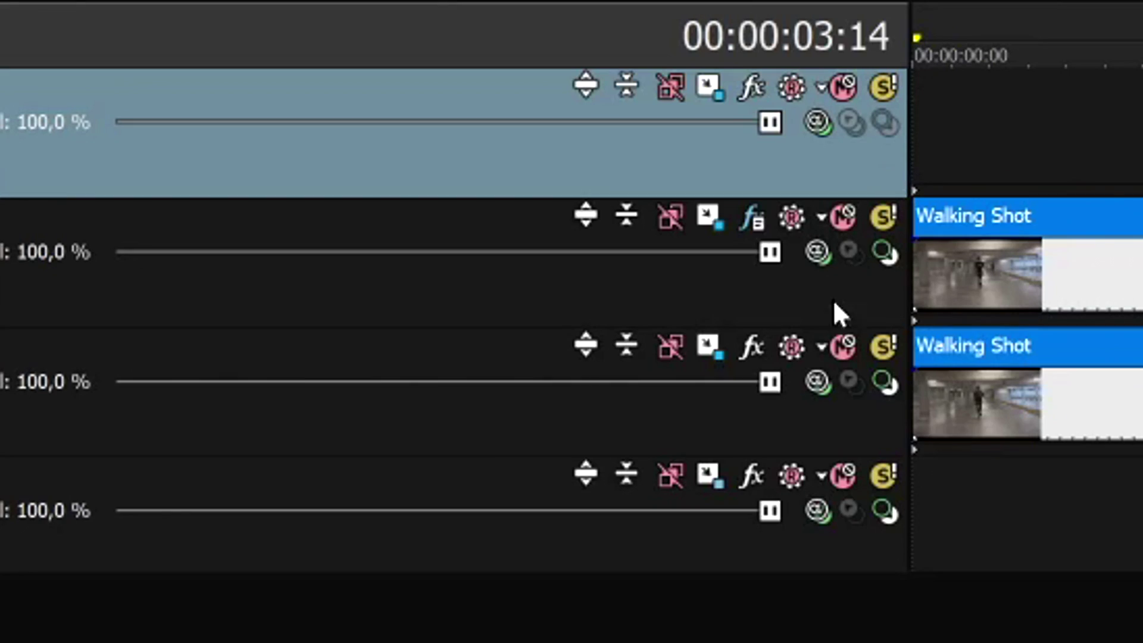
{"action": "left_click", "coordinate": [832, 306]}
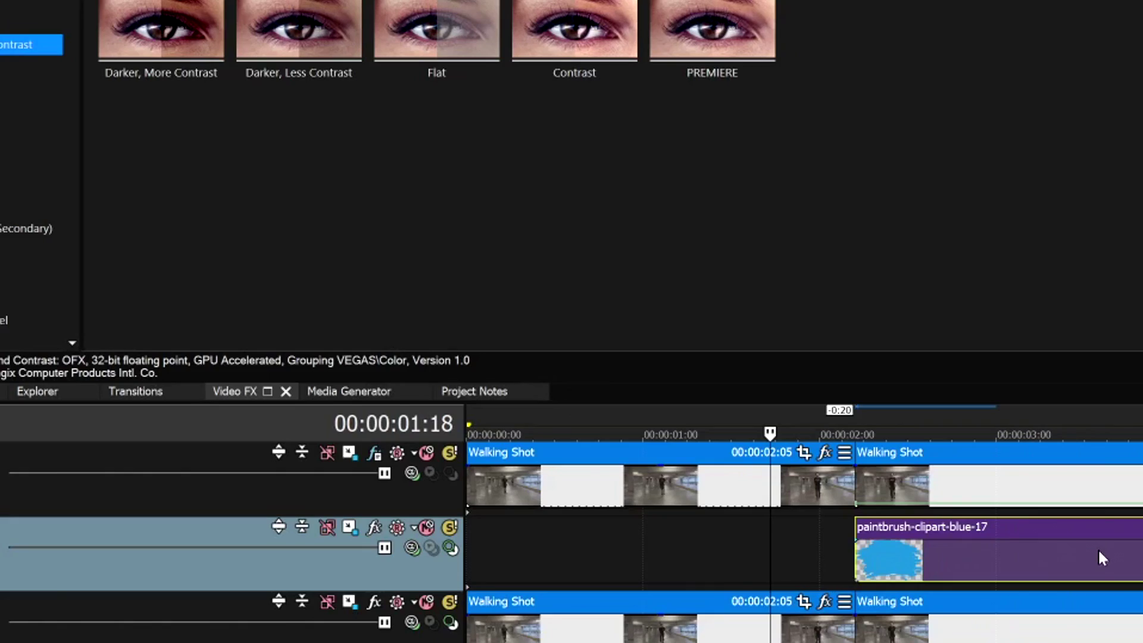
- Lower the blue paintbrush shape slightly and enlarge it behind the man with Track Motion
{"action": "left_click", "coordinate": [1098, 549]}
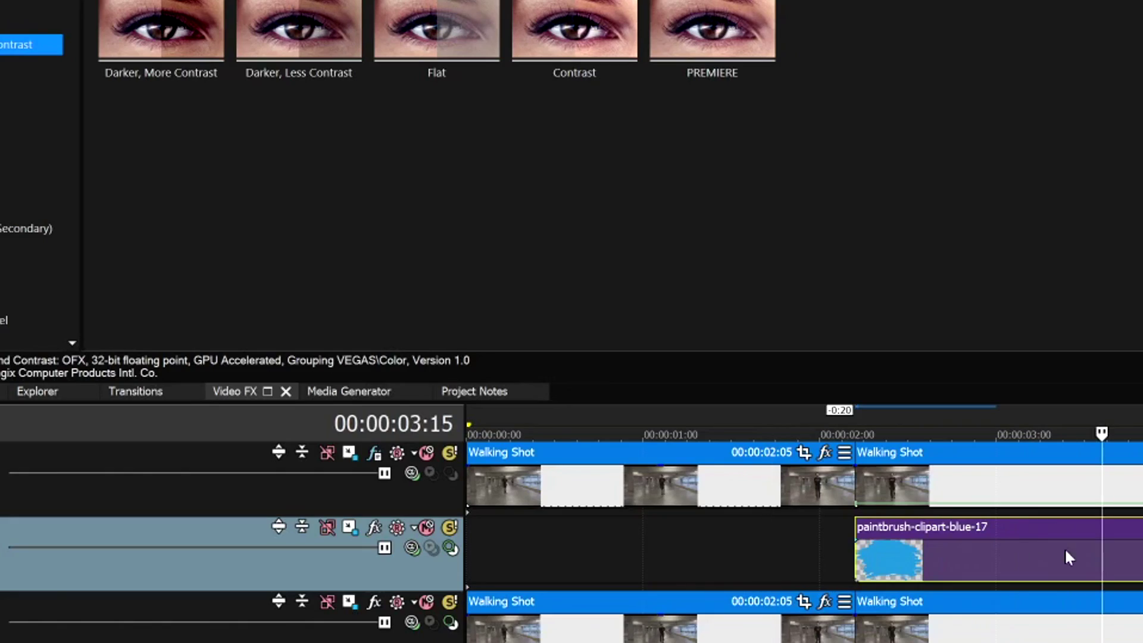
{"action": "left_click", "coordinate": [351, 530]}
{"action": "scroll", "coordinate": [506, 173], "scroll_direction": "up", "scroll_amount": 3}
{"action": "left_click_drag", "start_coordinate": [402, 119], "coordinate": [405, 157]}
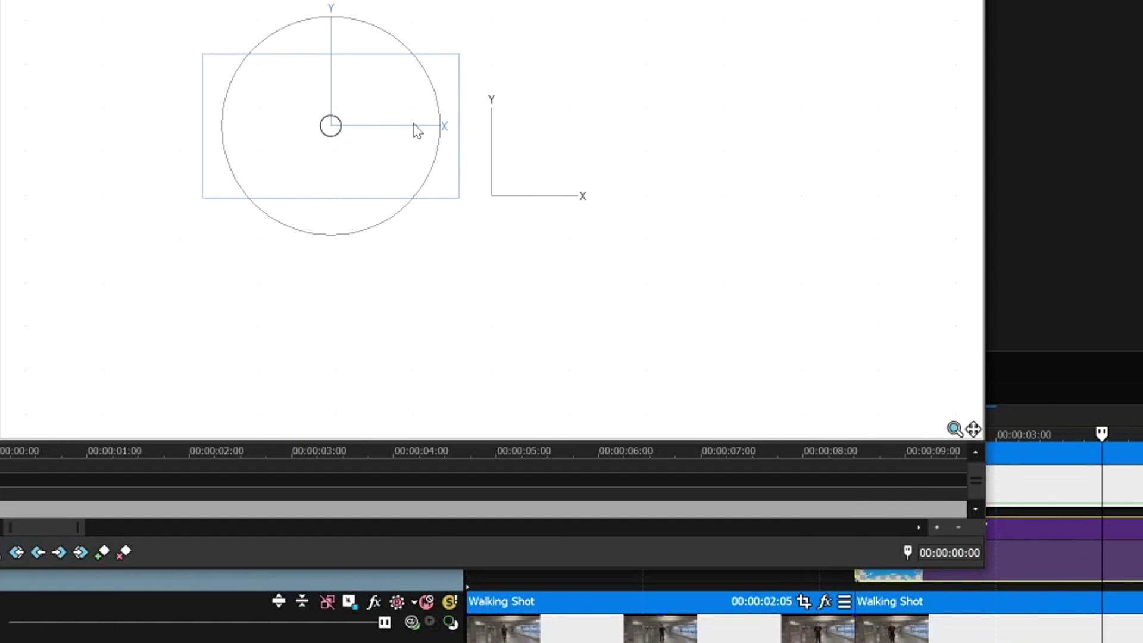
{"action": "left_click_drag", "start_coordinate": [459, 54], "coordinate": [471, 44]}
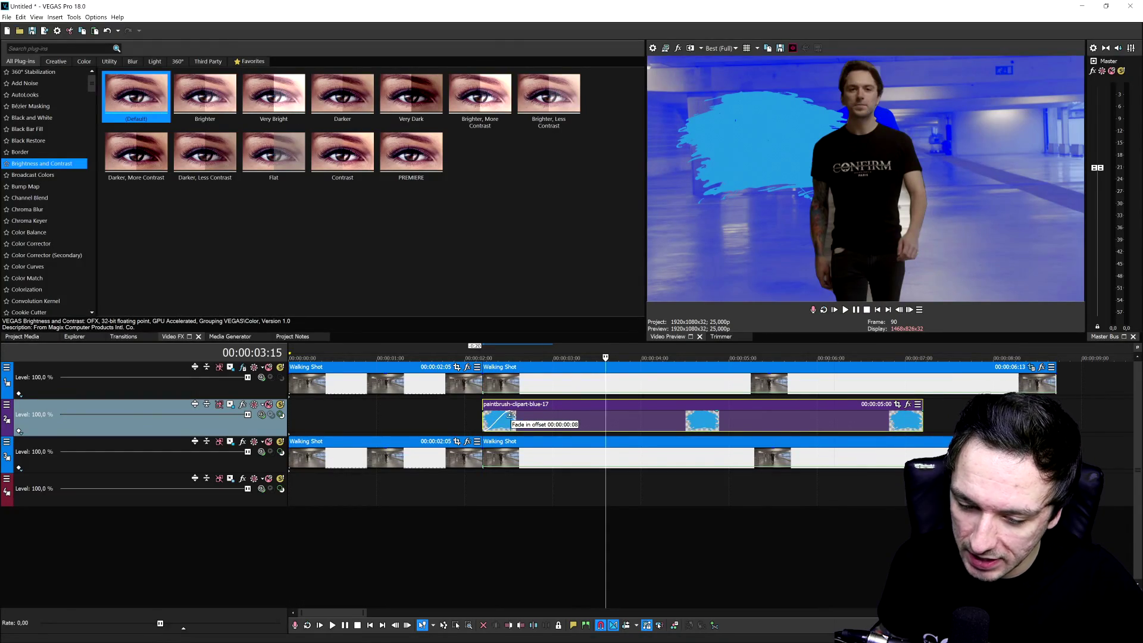
- Give the paintbrush clip a short fade-in, apply the Slide transition preset Slide In, Right-Left to it, and play the entrance
{"action": "left_click_drag", "start_coordinate": [486, 407], "coordinate": [516, 407]}
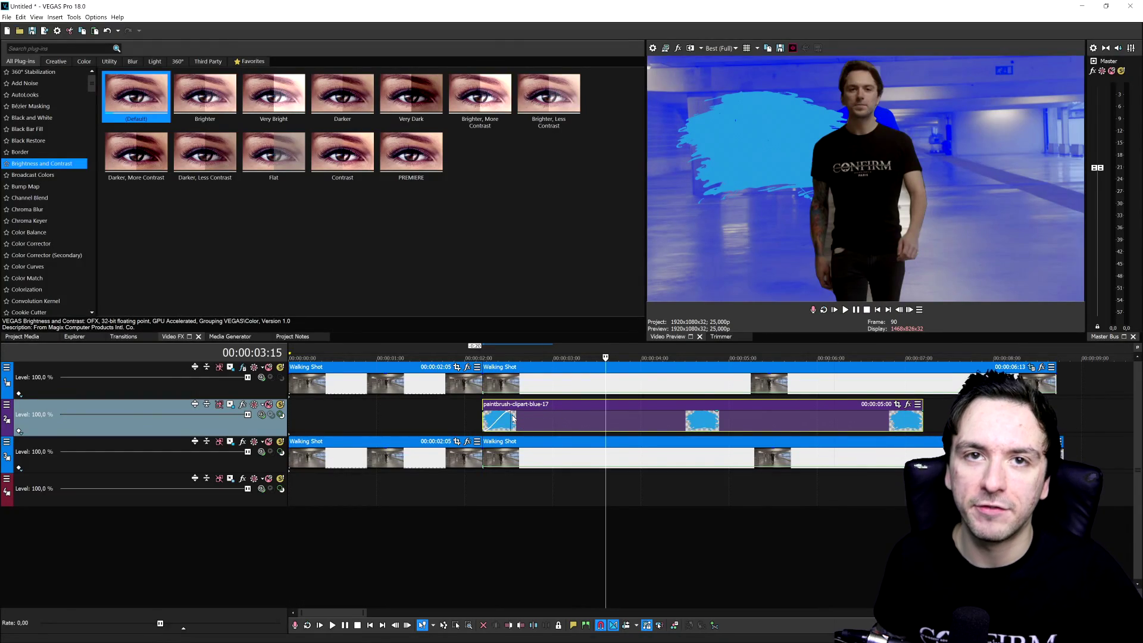
{"action": "left_click", "coordinate": [124, 336]}
{"action": "scroll", "coordinate": [60, 294], "scroll_direction": "down", "scroll_amount": 10}
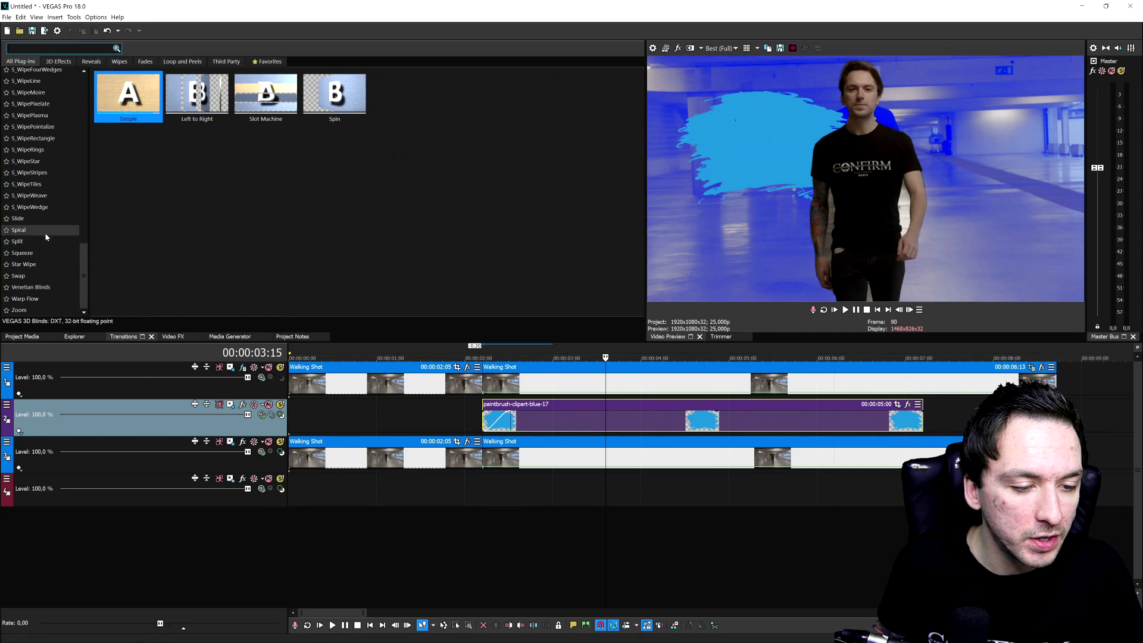
{"action": "left_click", "coordinate": [41, 224]}
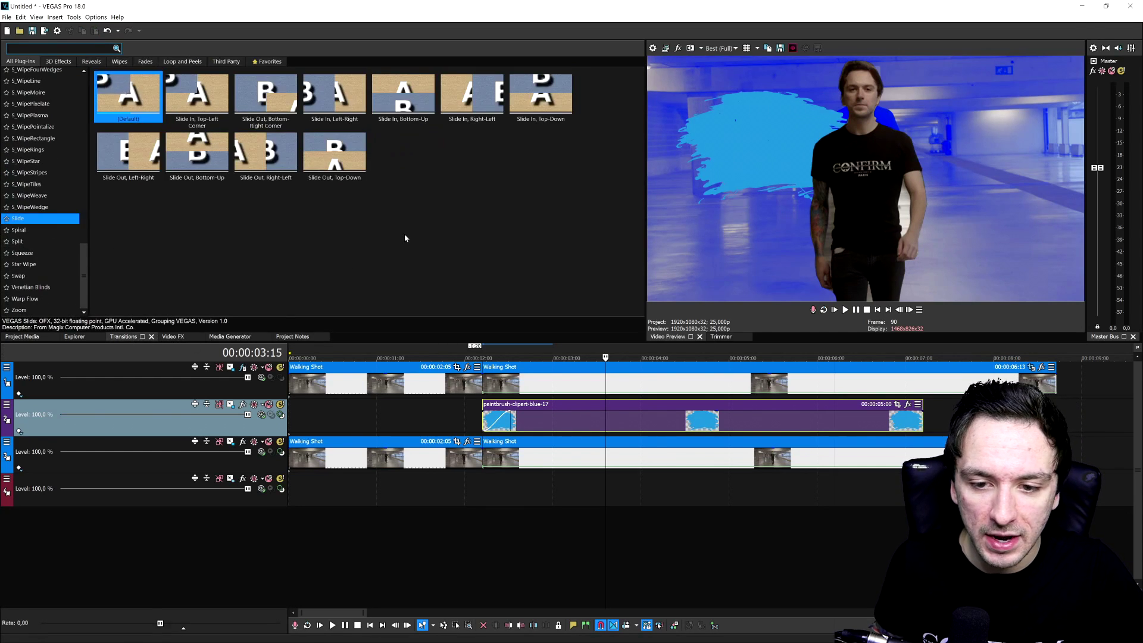
{"action": "left_click", "coordinate": [465, 97]}
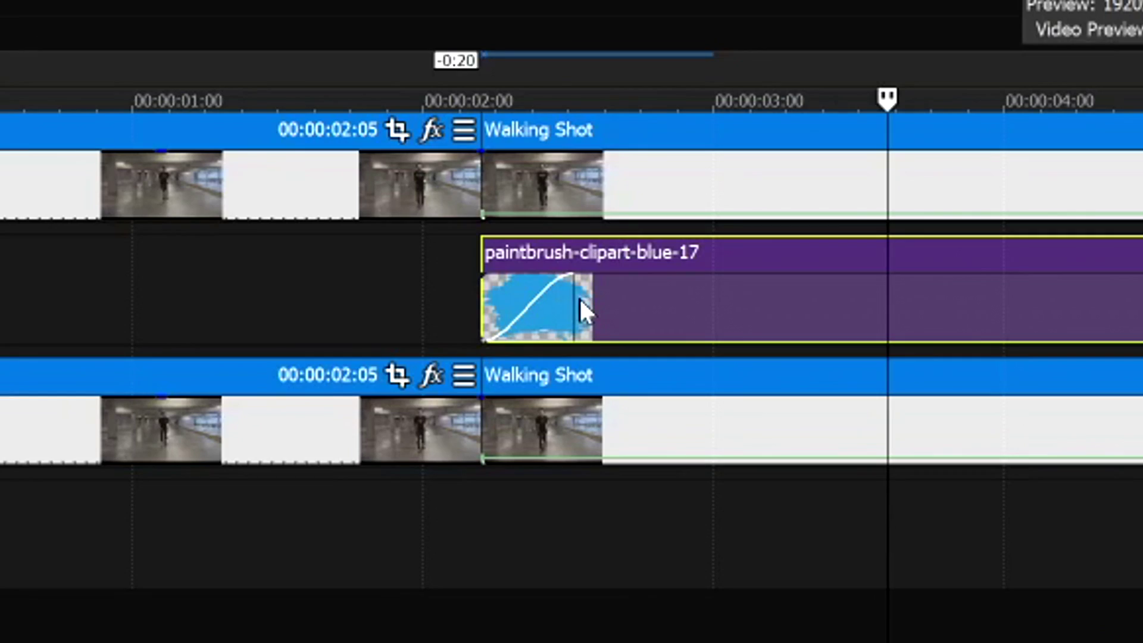
{"action": "mouse_move", "coordinate": [569, 296]}
{"action": "left_mouse_down"}
{"action": "mouse_move", "coordinate": [490, 288]}
{"action": "mouse_move", "coordinate": [574, 296]}
{"action": "left_mouse_up"}
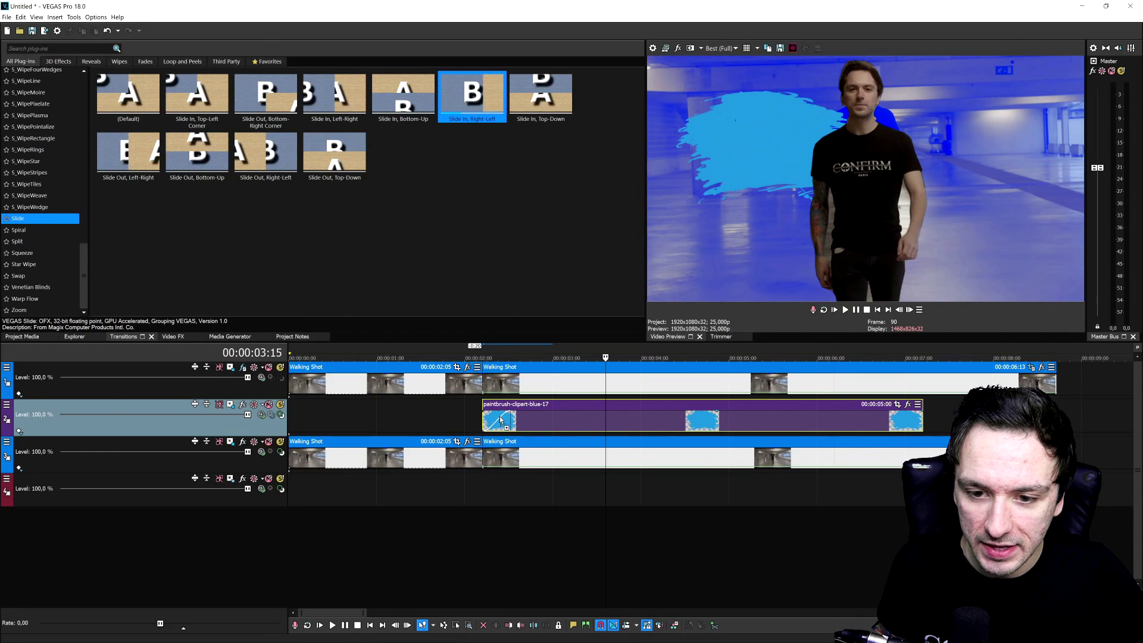
{"action": "left_click_drag", "start_coordinate": [469, 96], "coordinate": [496, 420]}
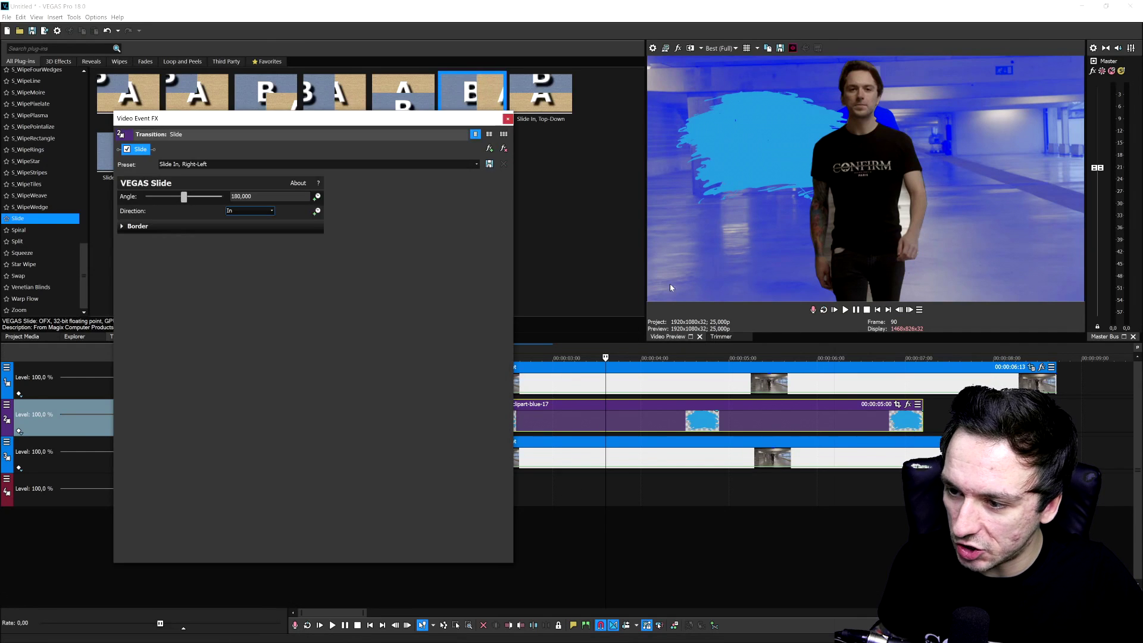
{"action": "left_click", "coordinate": [507, 118]}
{"action": "left_click", "coordinate": [476, 345]}
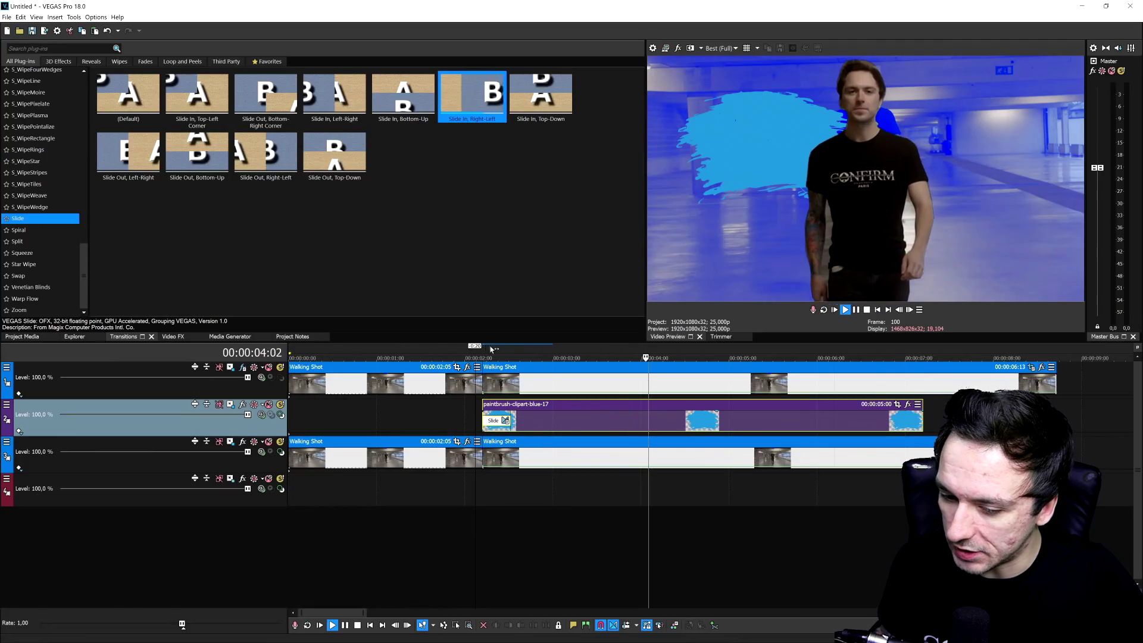
{"action": "key", "text": "space"}
- Add a default Titles & Text clip on a new top track at the freeze start and enter the man's first name as its text
{"action": "scroll", "coordinate": [526, 418], "scroll_direction": "down", "scroll_amount": 3}
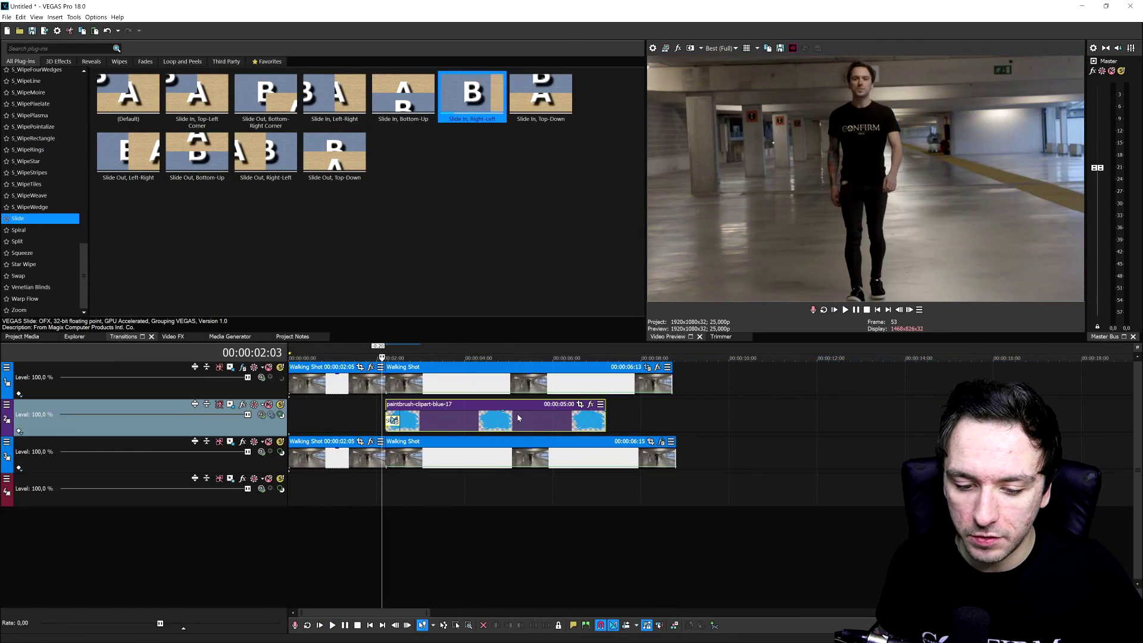
{"action": "left_click", "coordinate": [230, 337]}
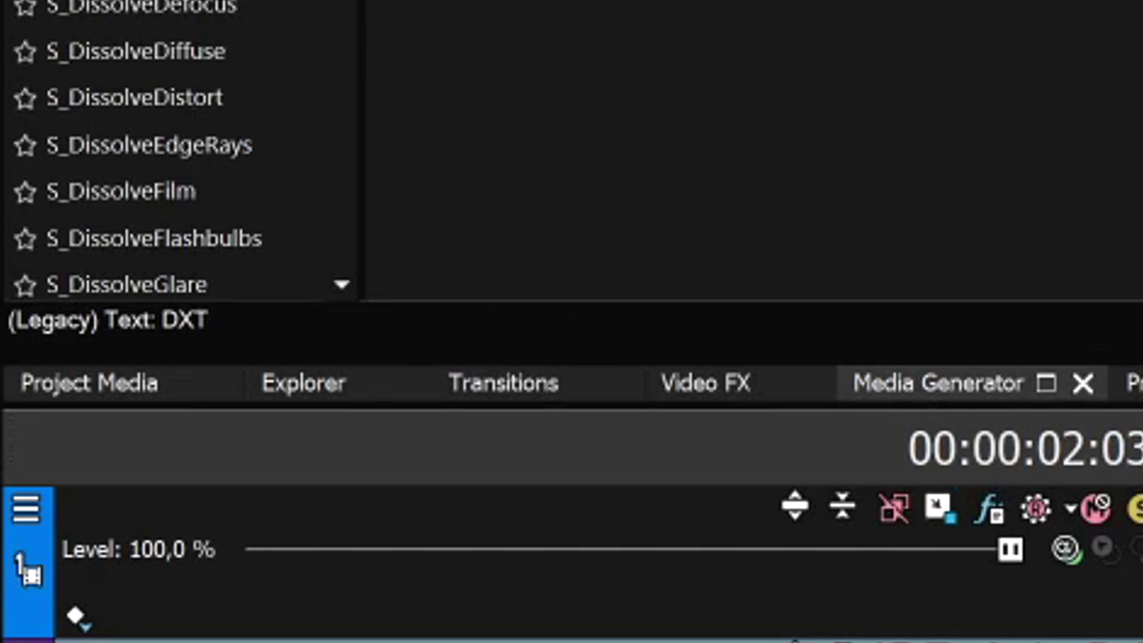
{"action": "scroll", "coordinate": [220, 179], "scroll_direction": "down", "scroll_amount": 10}
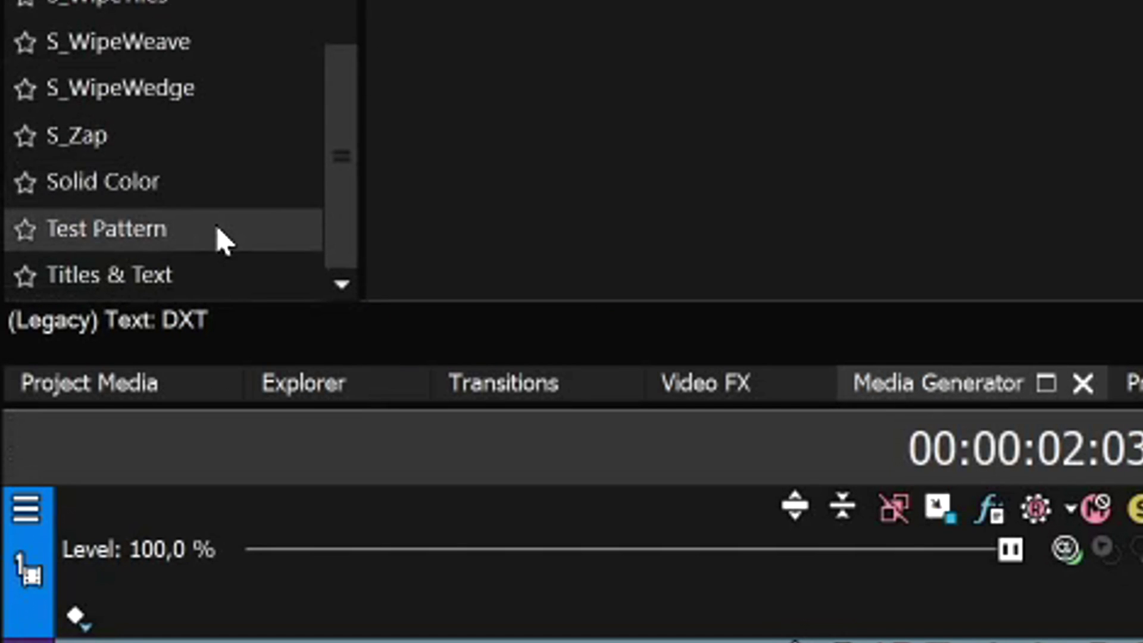
{"action": "left_click", "coordinate": [214, 271]}
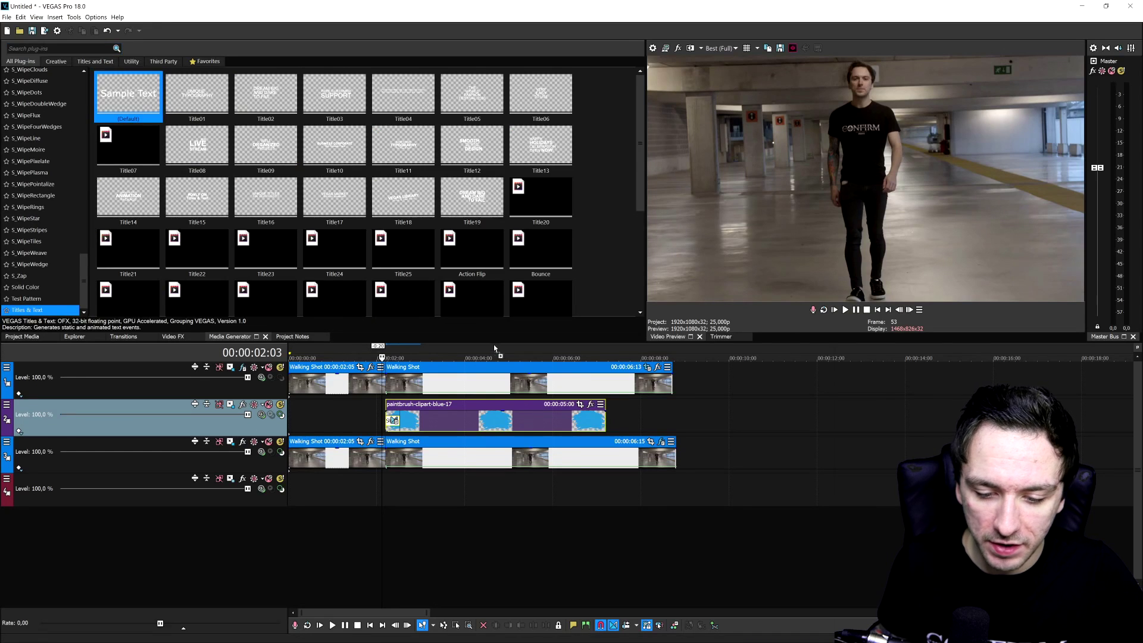
{"action": "left_click_drag", "start_coordinate": [494, 345], "coordinate": [389, 349]}
{"action": "triple_click", "coordinate": [535, 553]}
{"action": "type", "text": "Alex"}
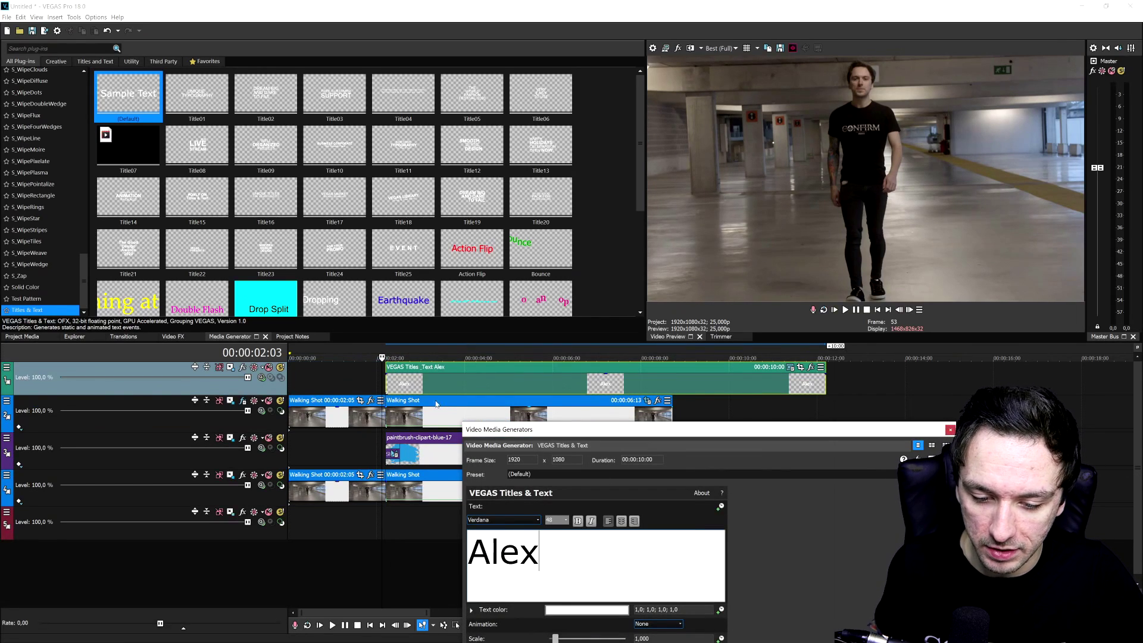
- Place the title text over the blue paintbrush shape at about location 0.27; 0.68 and shrink it to a scale of about 0.778
{"action": "scroll", "coordinate": [747, 391], "scroll_direction": "up", "scroll_amount": 5}
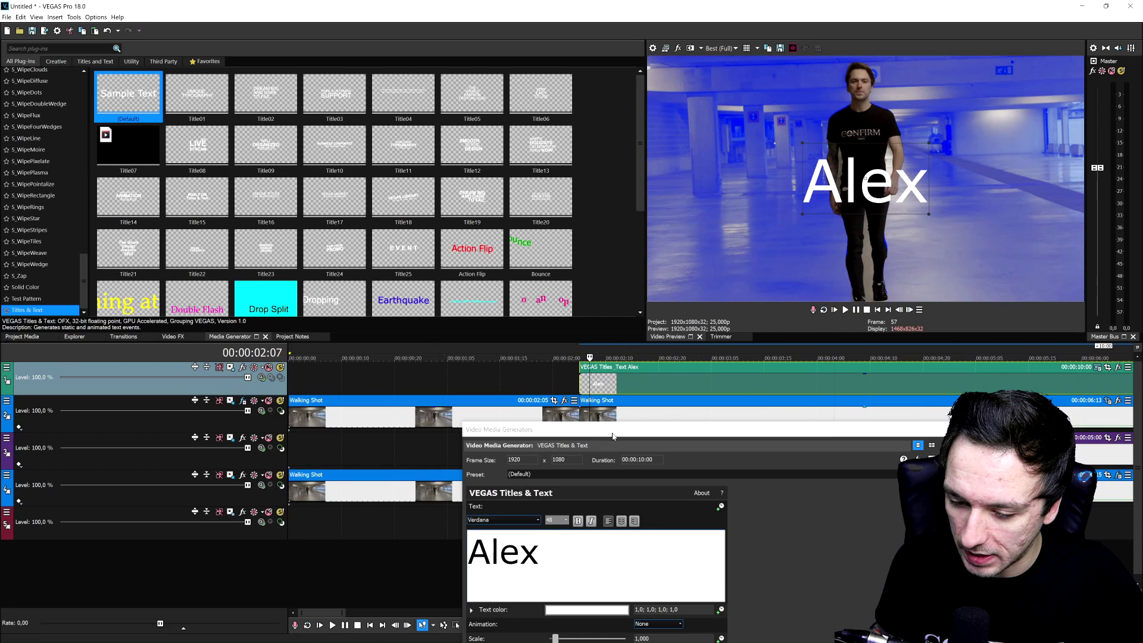
{"action": "left_click_drag", "start_coordinate": [613, 437], "coordinate": [668, 499]}
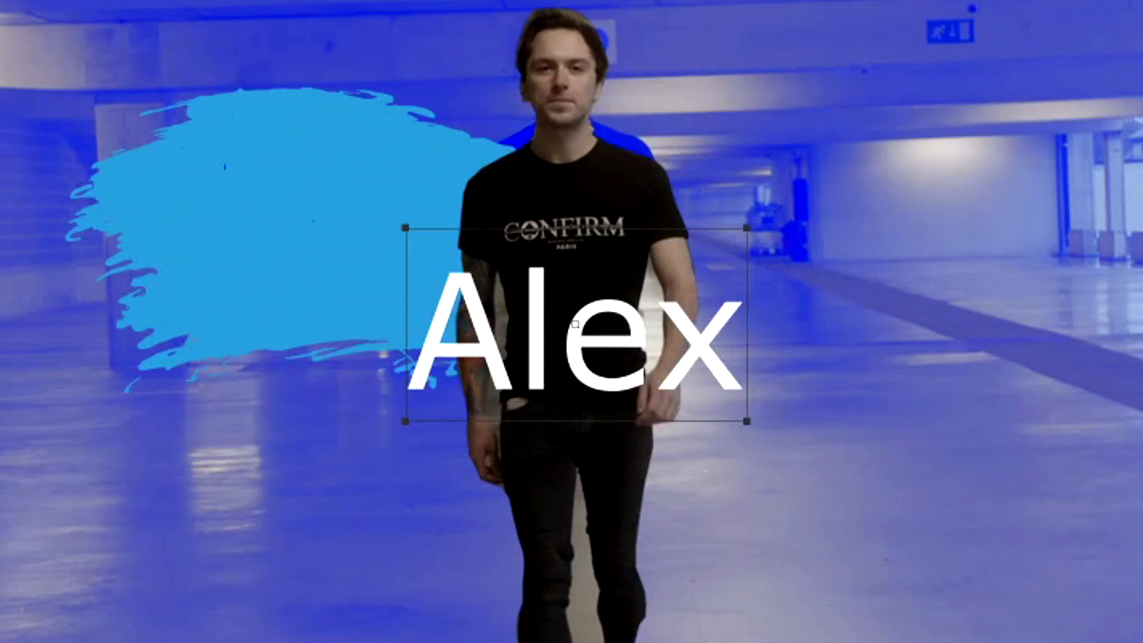
{"action": "mouse_move", "coordinate": [516, 334]}
{"action": "left_mouse_down"}
{"action": "mouse_move", "coordinate": [344, 227]}
{"action": "mouse_move", "coordinate": [441, 131]}
{"action": "left_mouse_up"}
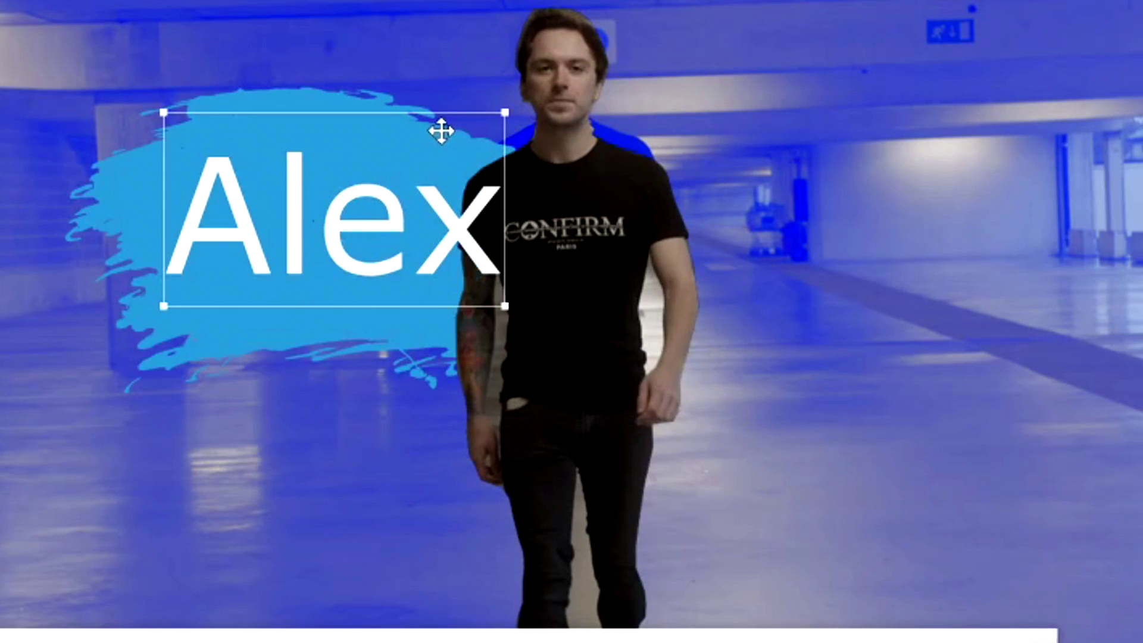
{"action": "left_click_drag", "start_coordinate": [507, 109], "coordinate": [453, 130]}
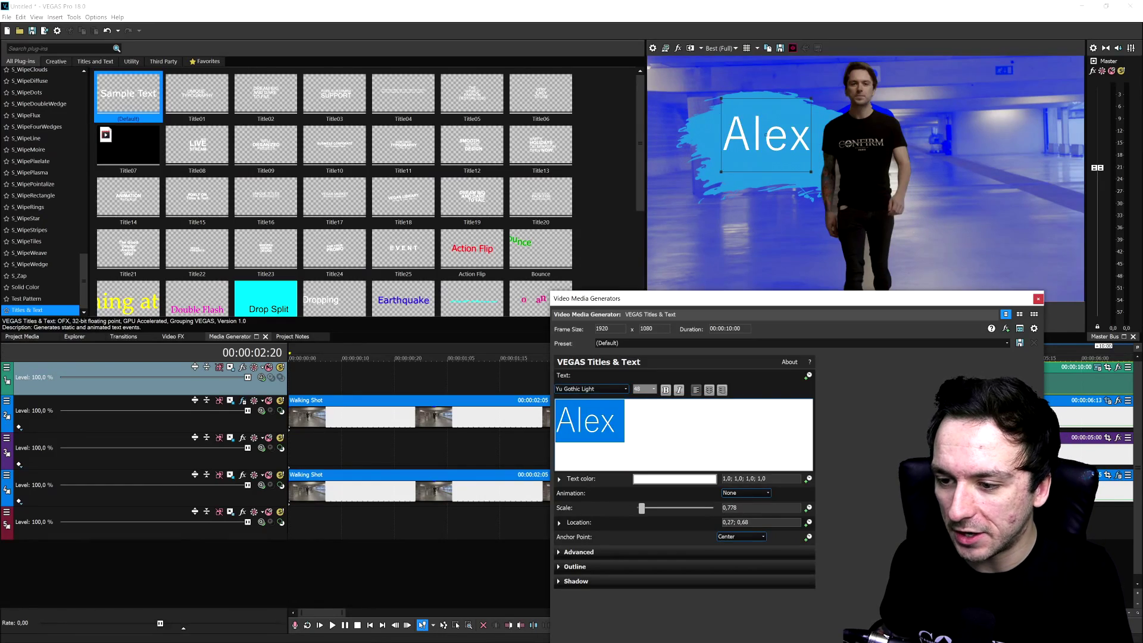
- Change the title's font to THIAGA and shift the text slightly to location 0.26; 0.67 over the paintbrush shape
{"action": "key", "text": "Down"}
{"action": "key", "text": "Down"}
{"action": "key", "text": "Down"}
{"action": "key", "text": "Down"}
{"action": "key", "text": "Down"}
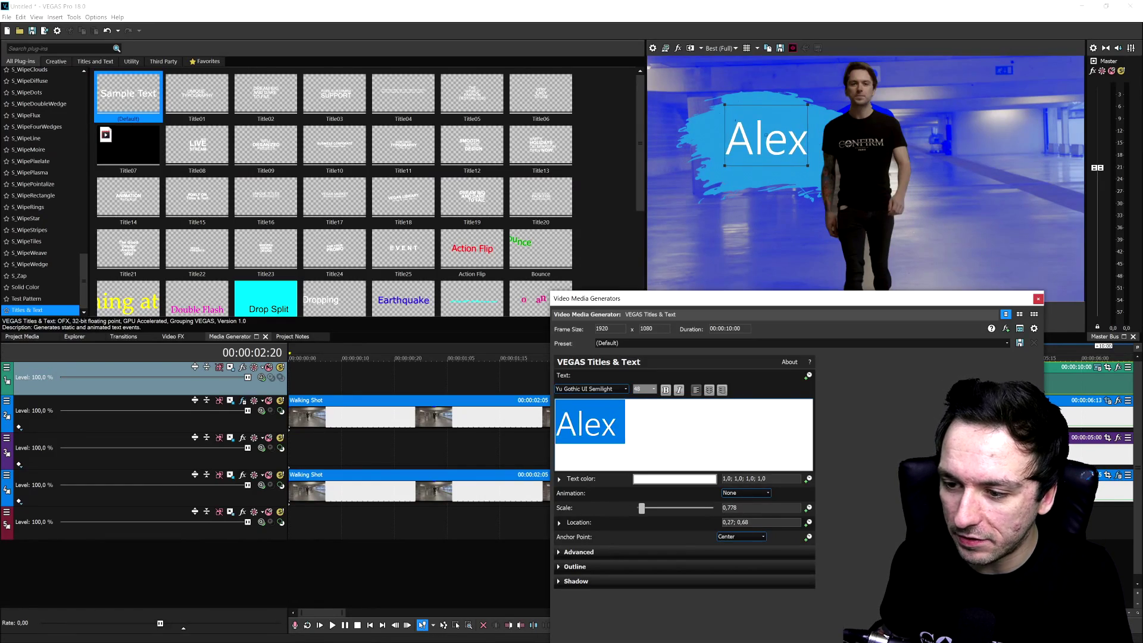
{"action": "key", "text": "Up"}
{"action": "key", "text": "Up"}
{"action": "key", "text": "Up"}
{"action": "key", "text": "Up"}
{"action": "key", "text": "Up"}
{"action": "key", "text": "Up"}
{"action": "key", "text": "Up"}
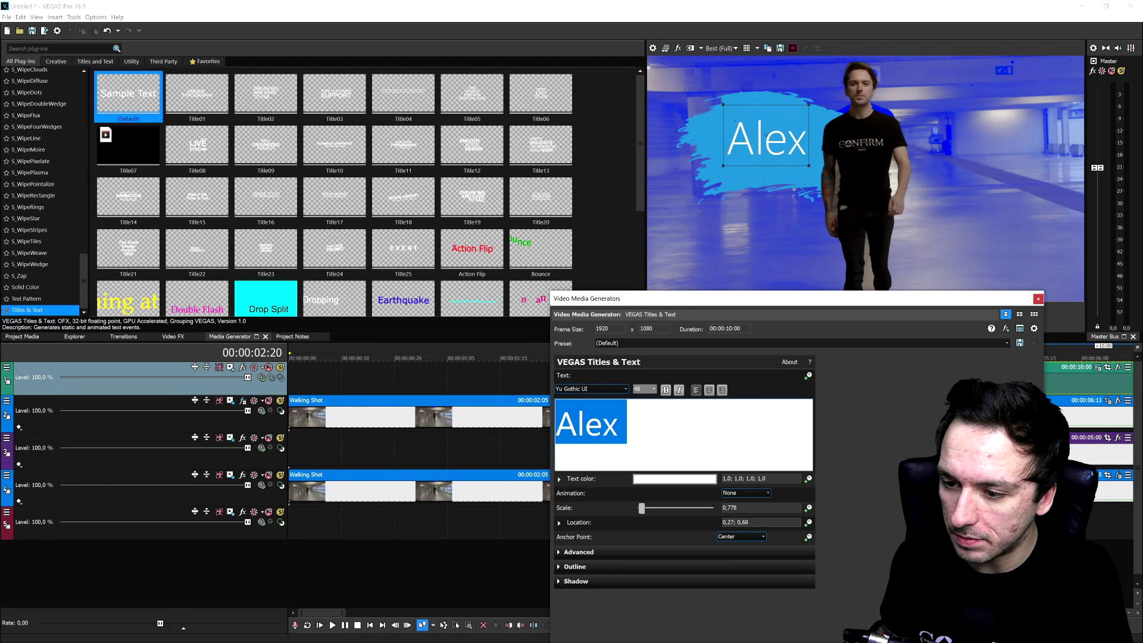
{"action": "key", "text": "Up"}
{"action": "key", "text": "Up"}
{"action": "key", "text": "Up"}
{"action": "key", "text": "Up"}
{"action": "key", "text": "Up"}
{"action": "key", "text": "Up"}
{"action": "key", "text": "Up"}
{"action": "key", "text": "Up"}
{"action": "left_click_drag", "start_coordinate": [751, 143], "coordinate": [748, 146]}
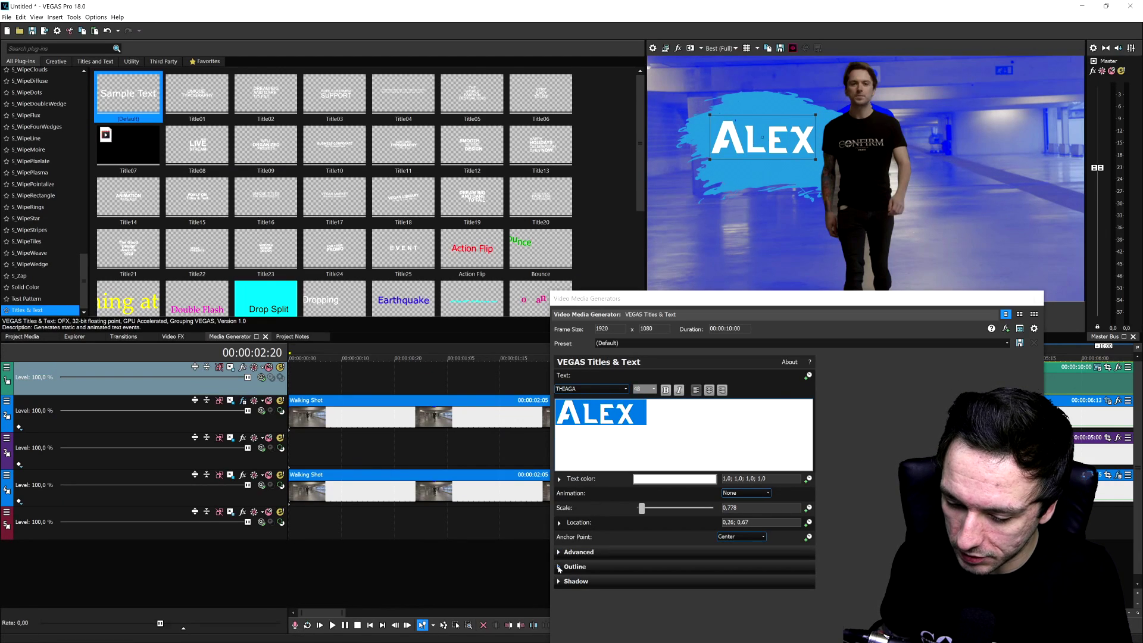
- Give the title text an outline with a width of about 3.650 and a near-black colour of 0.0; 0.0; 0.11; 1.0
{"action": "left_click", "coordinate": [559, 568]}
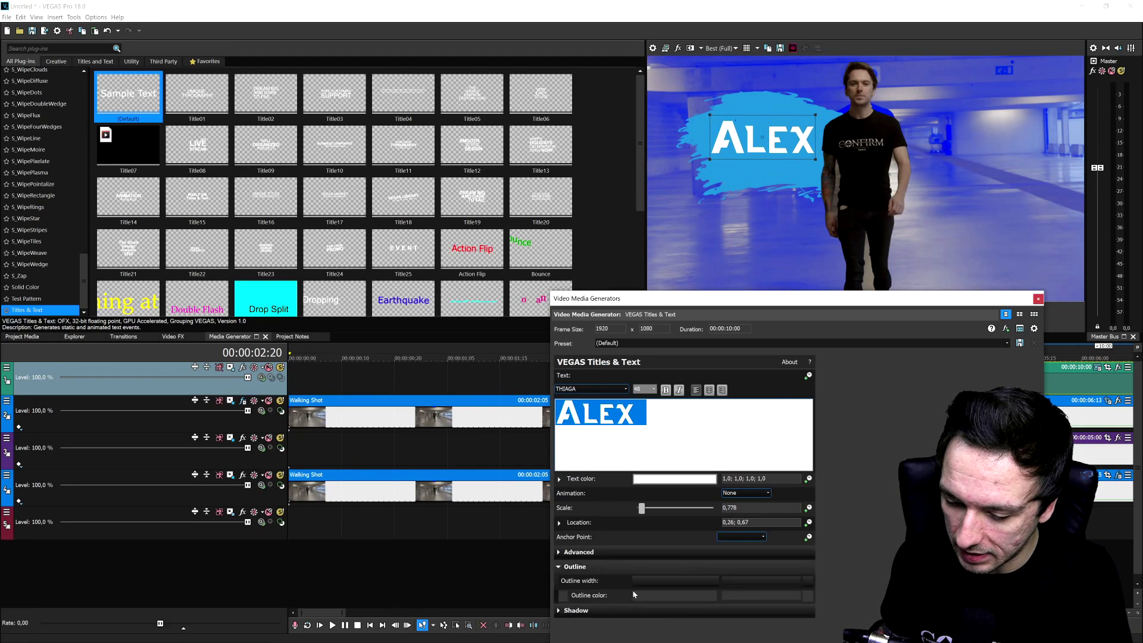
{"action": "left_click", "coordinate": [667, 595]}
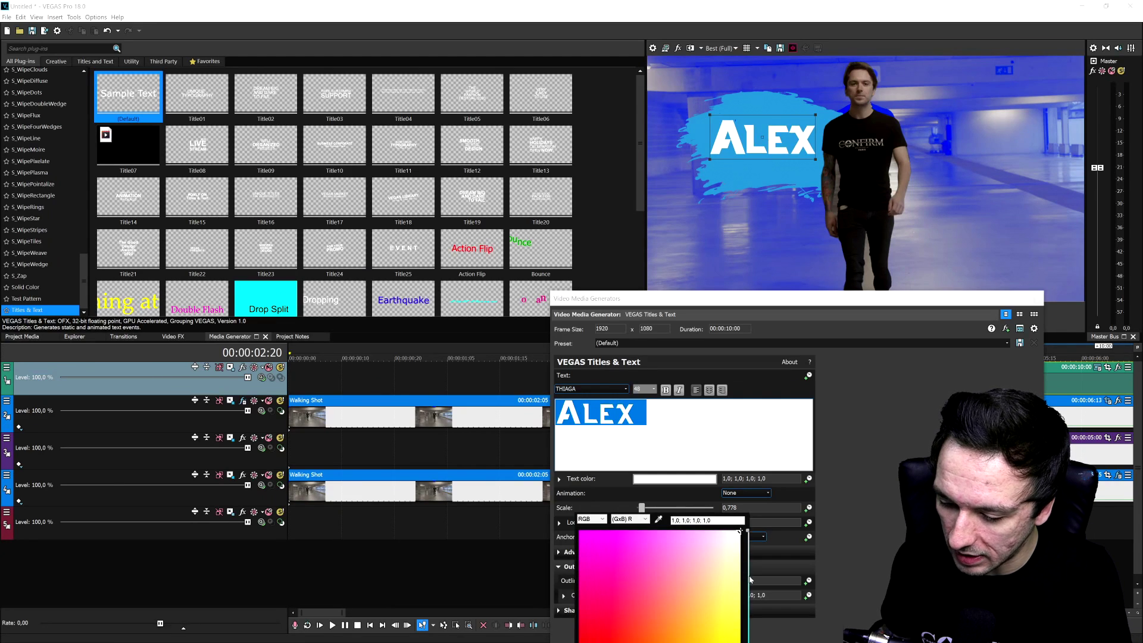
{"action": "left_click_drag", "start_coordinate": [661, 599], "coordinate": [586, 632]}
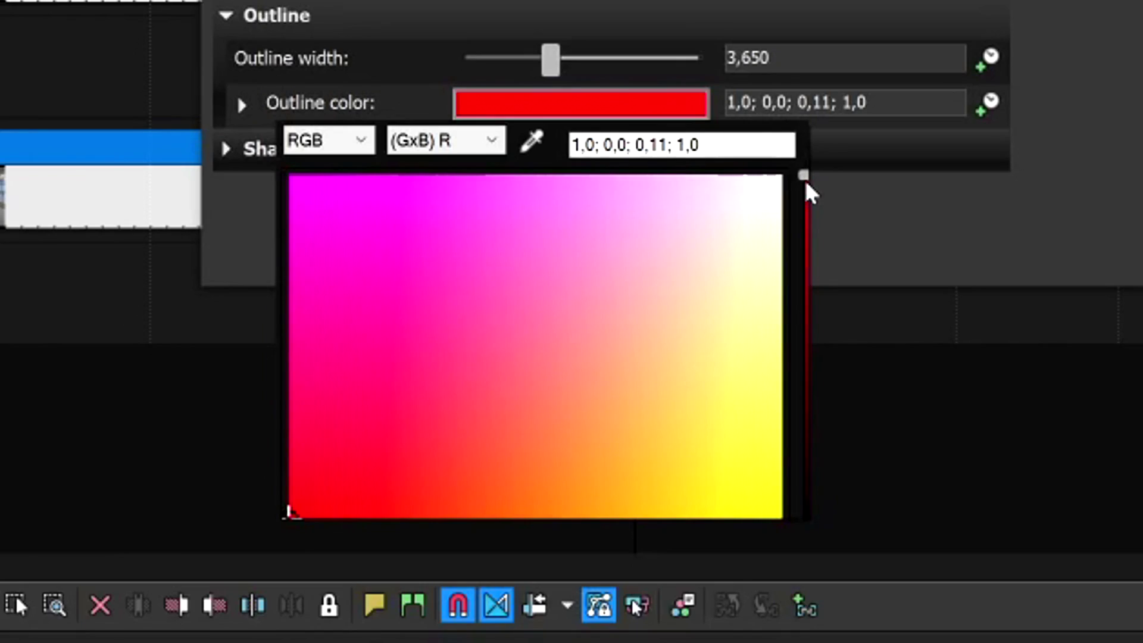
{"action": "left_click_drag", "start_coordinate": [806, 184], "coordinate": [808, 457]}
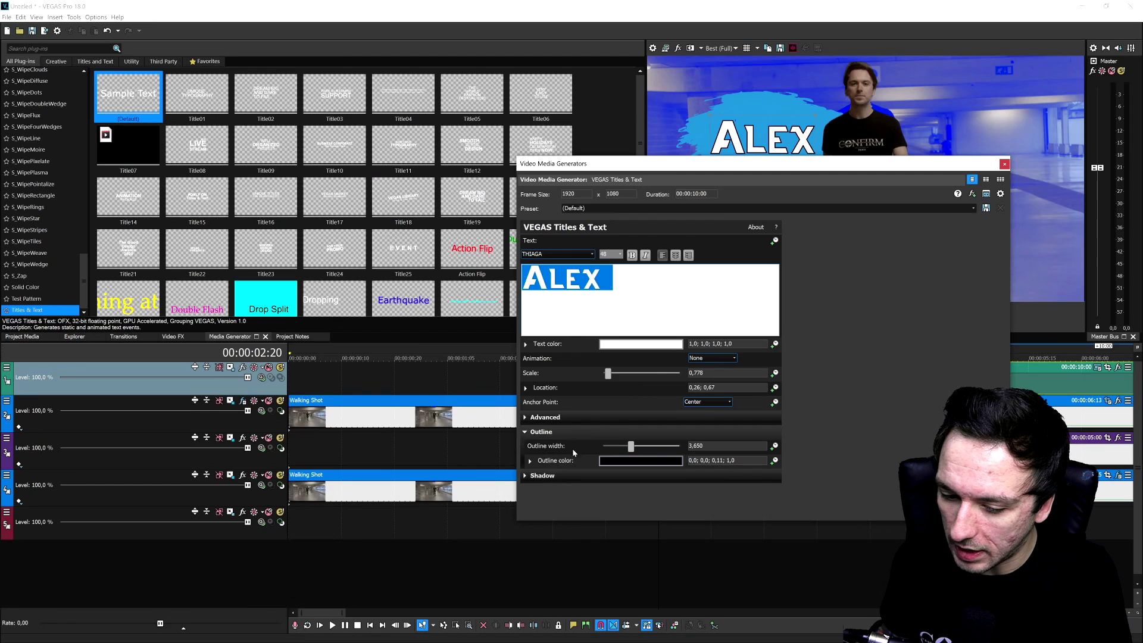
- Enable a black shadow on the title text and close the title settings
{"action": "left_click", "coordinate": [526, 476]}
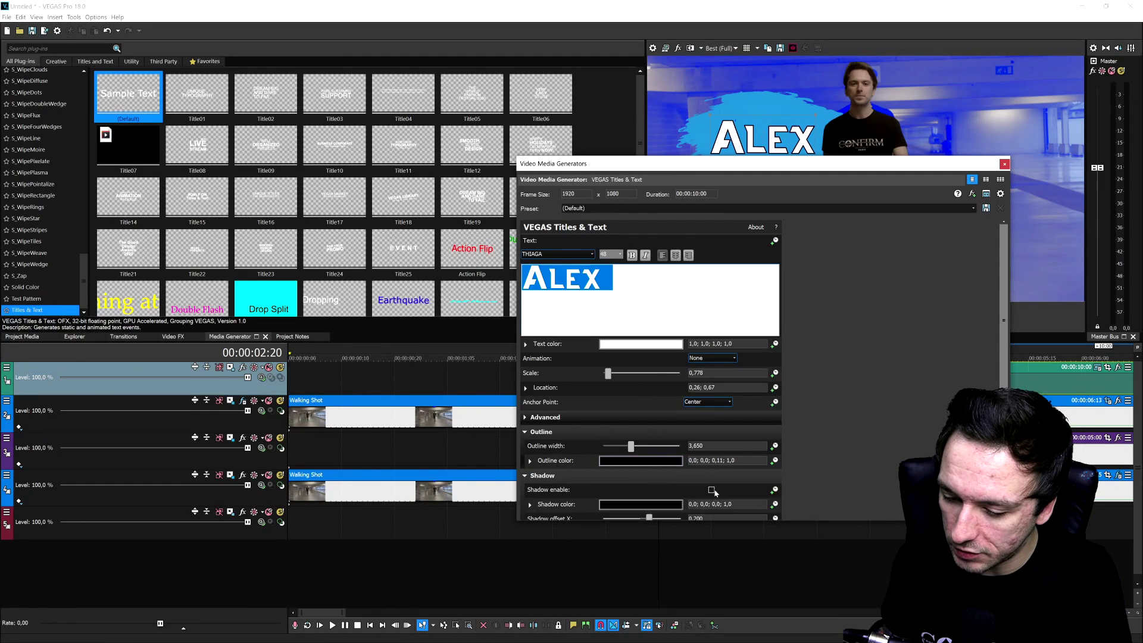
{"action": "scroll", "coordinate": [651, 381], "scroll_direction": "down", "scroll_amount": 2}
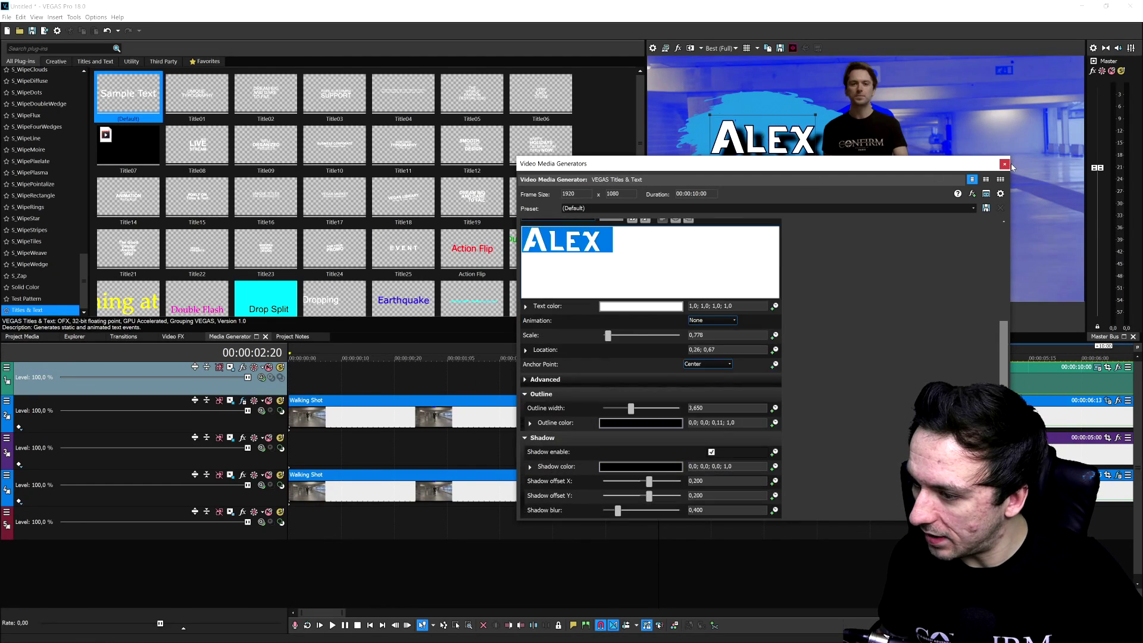
{"action": "left_click", "coordinate": [1005, 164]}
- Start the title clip at about 00:00:02:16 with a 4-frame fade-in and apply the Slide preset Slide In, Right-Left to that fade
{"action": "mouse_move", "coordinate": [583, 377]}
{"action": "left_mouse_down"}
{"action": "mouse_move", "coordinate": [614, 380]}
{"action": "mouse_move", "coordinate": [603, 379]}
{"action": "left_mouse_up"}
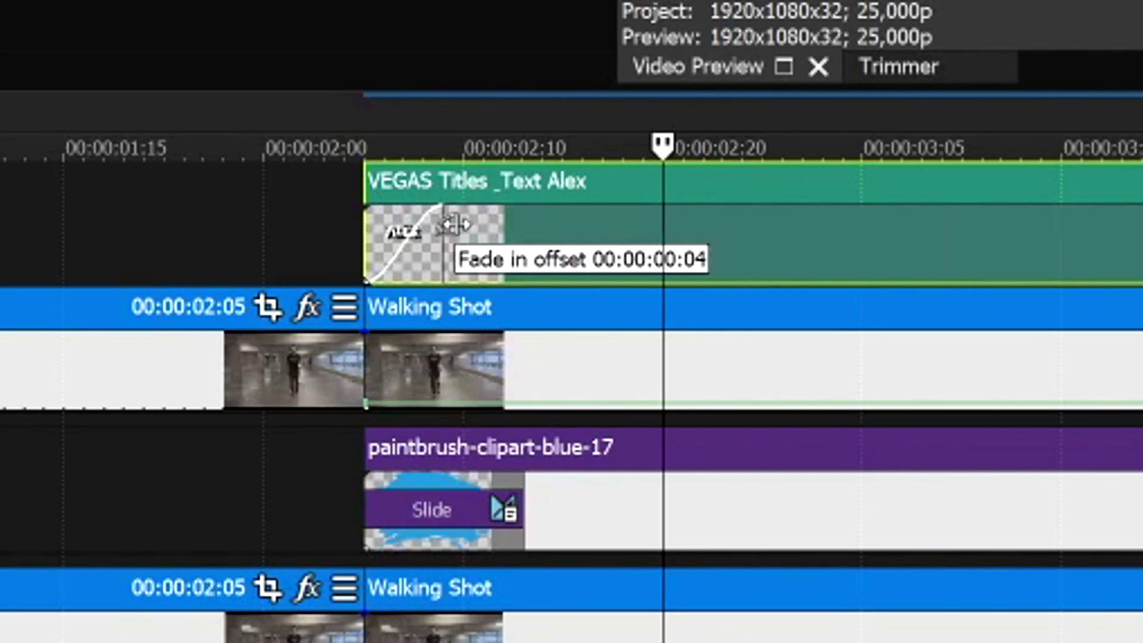
{"action": "mouse_move", "coordinate": [454, 225]}
{"action": "left_mouse_down"}
{"action": "mouse_move", "coordinate": [400, 224]}
{"action": "mouse_move", "coordinate": [444, 227]}
{"action": "left_mouse_up"}
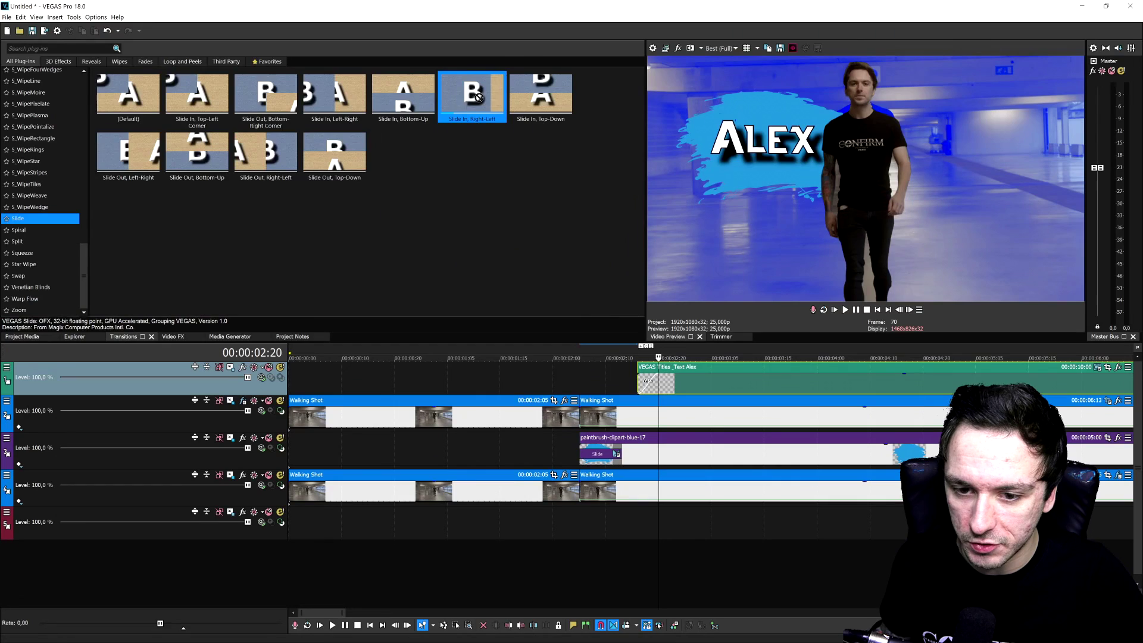
{"action": "left_click_drag", "start_coordinate": [472, 93], "coordinate": [653, 379]}
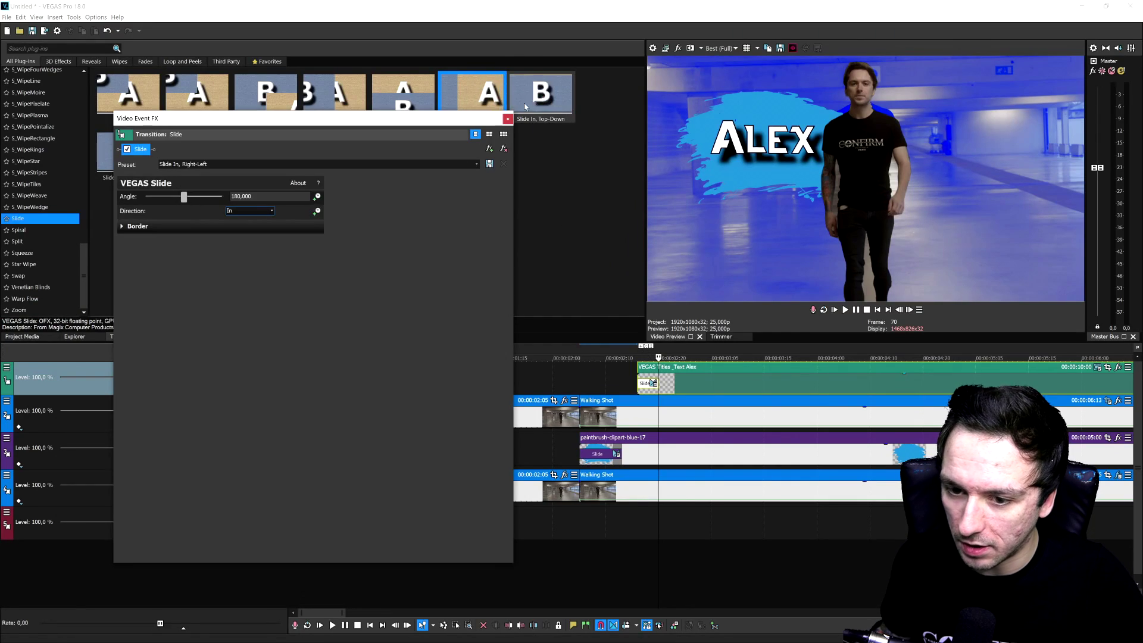
{"action": "left_click", "coordinate": [508, 119]}
{"action": "left_click", "coordinate": [547, 354]}
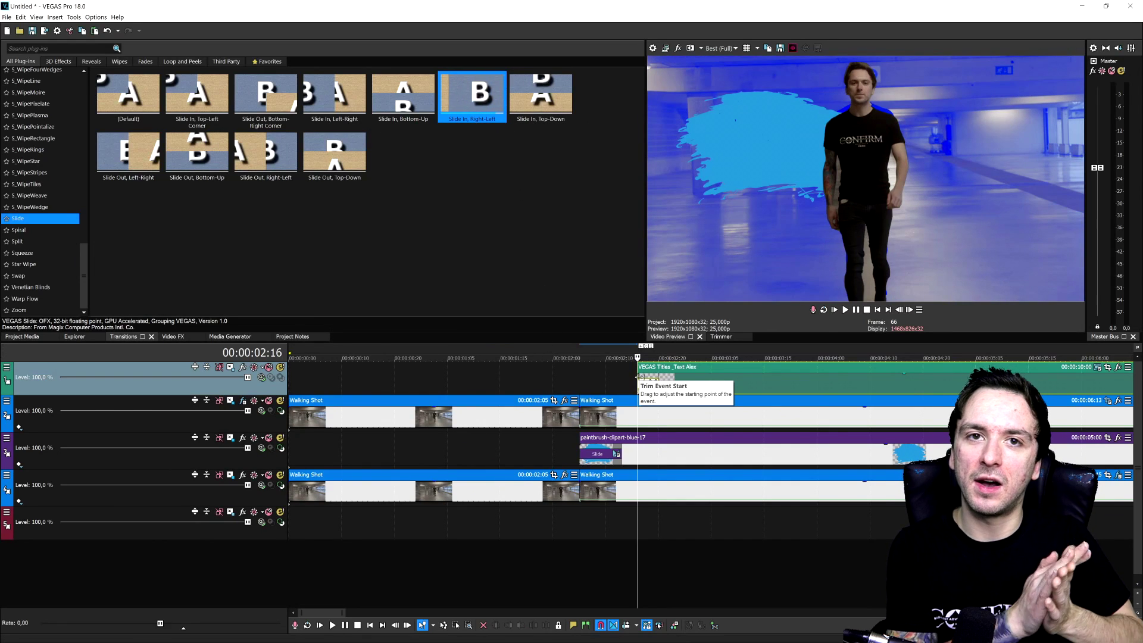